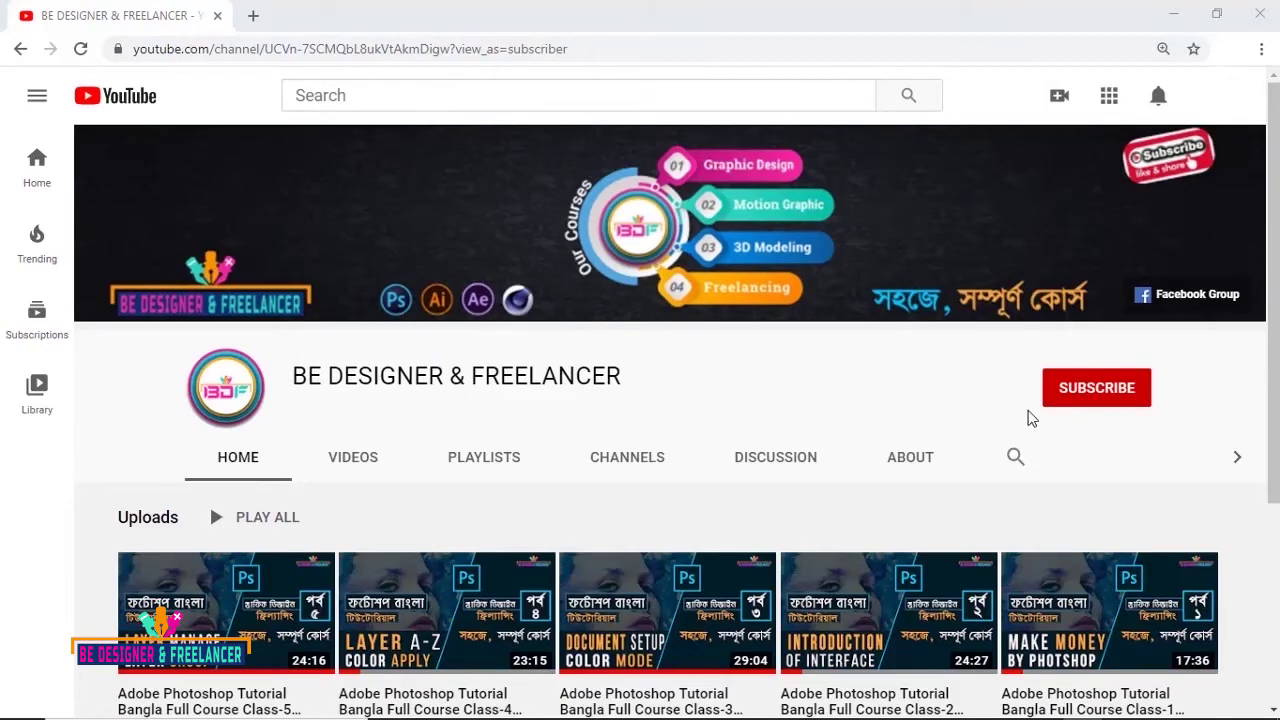
- Subscribe to the design tutorial channel and set its notifications bell to All
left_click(1092, 398)
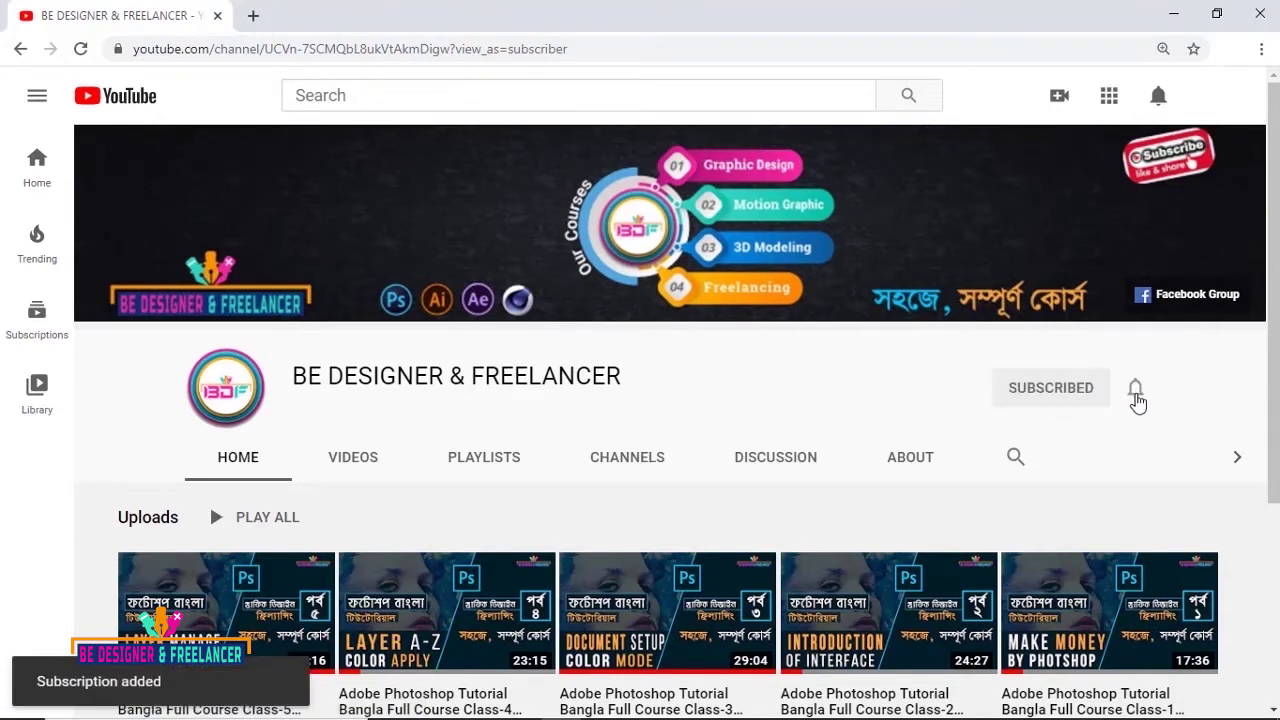
left_click(1133, 398)
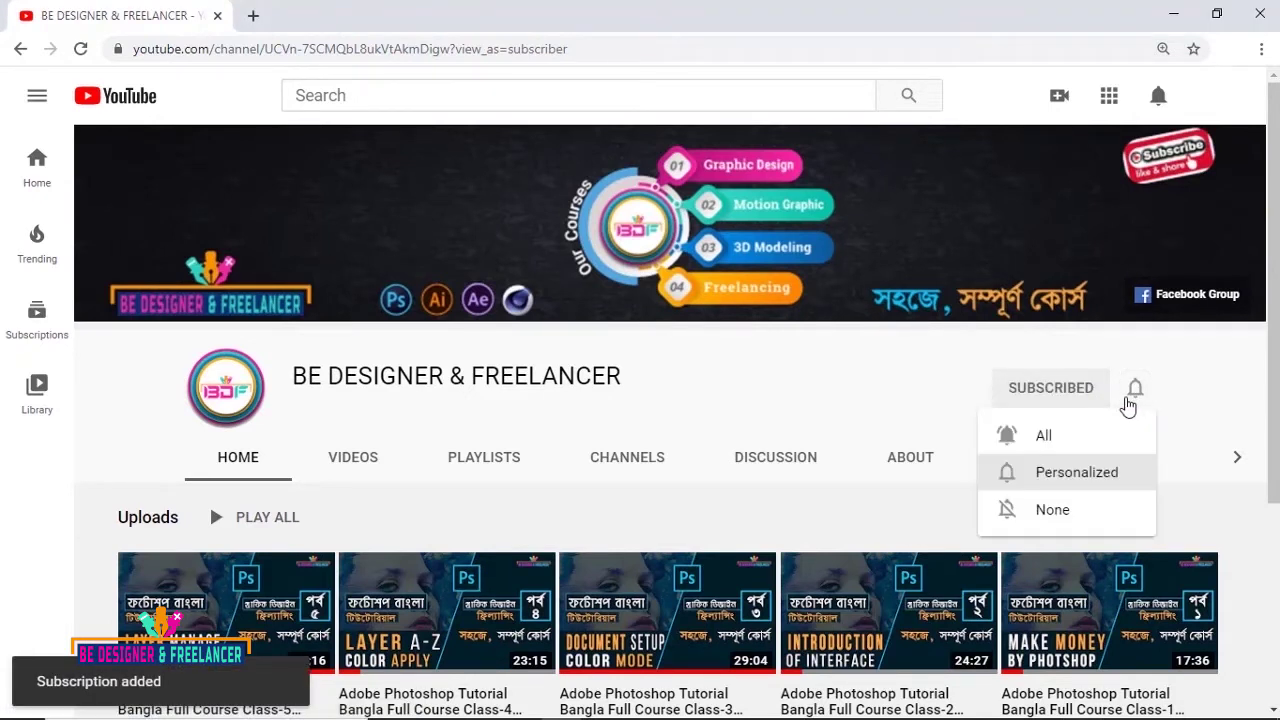
left_click(1064, 435)
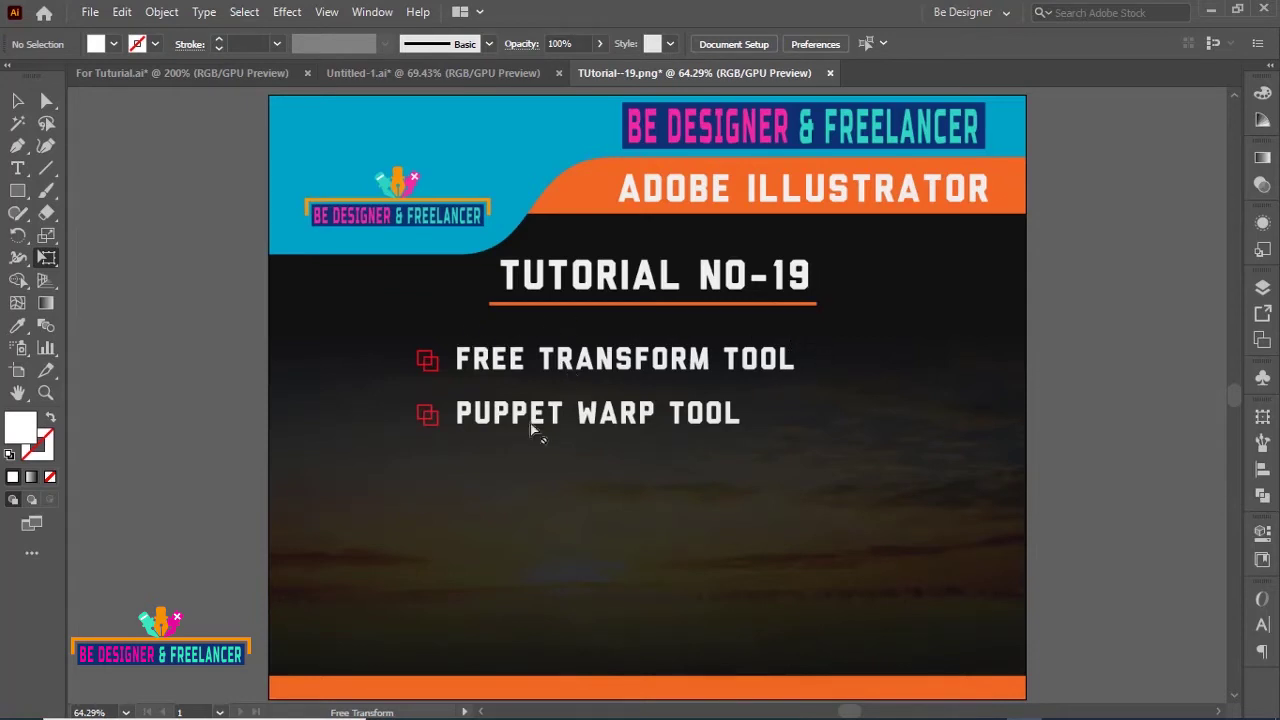
- Bring up the blank Untitled-1.ai document in place of the tutorial title card
left_click(374, 73)
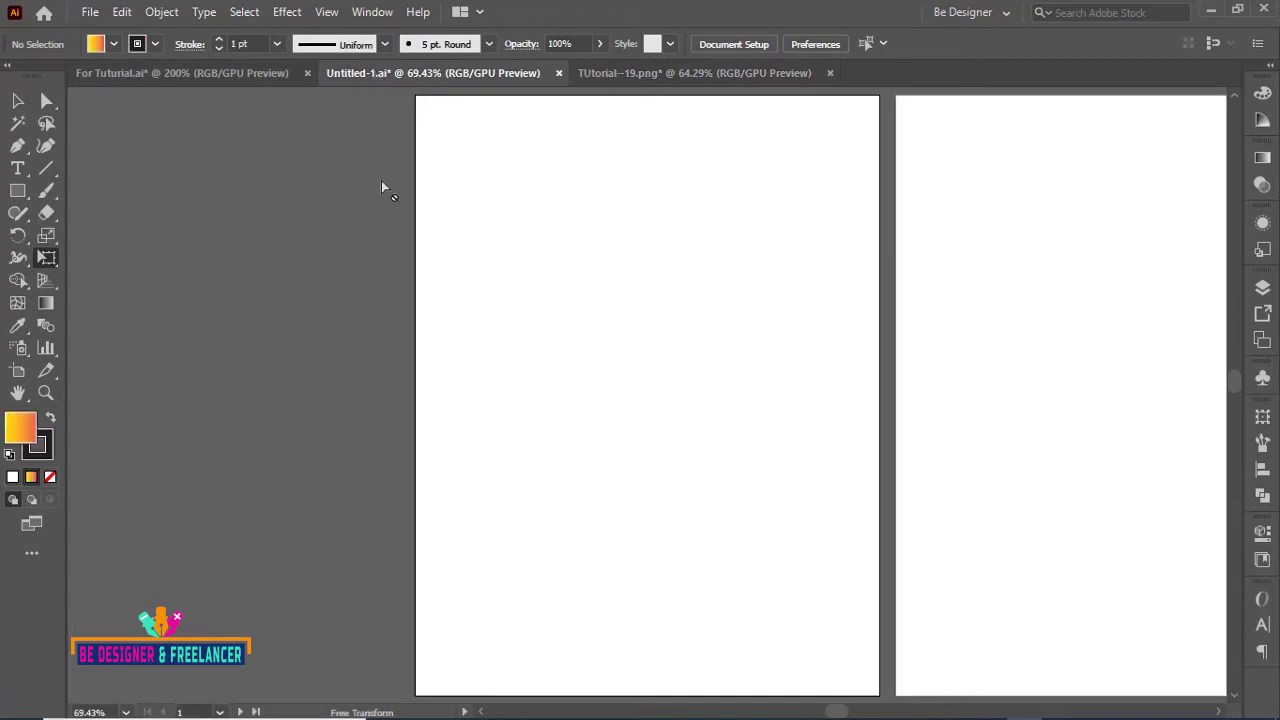
- Reveal the Free Transform tool group showing the Free Transform and Puppet Warp tools
left_click(47, 260)
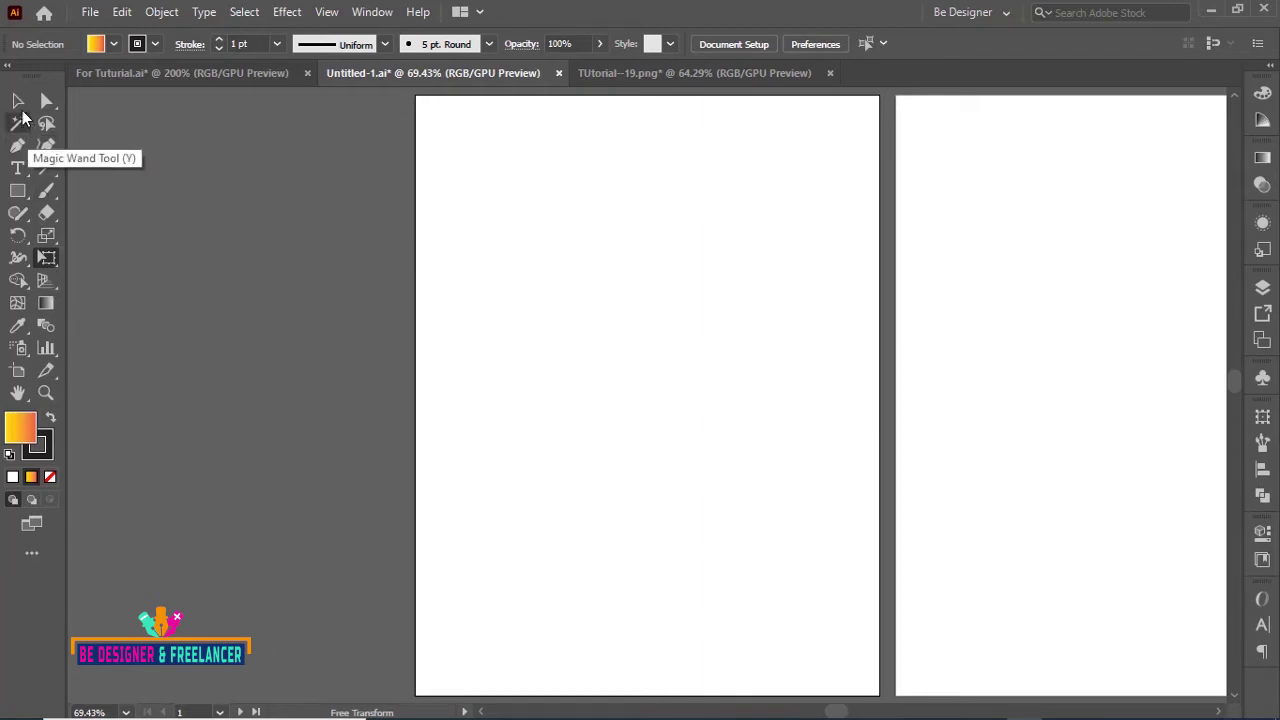
left_click(18, 101)
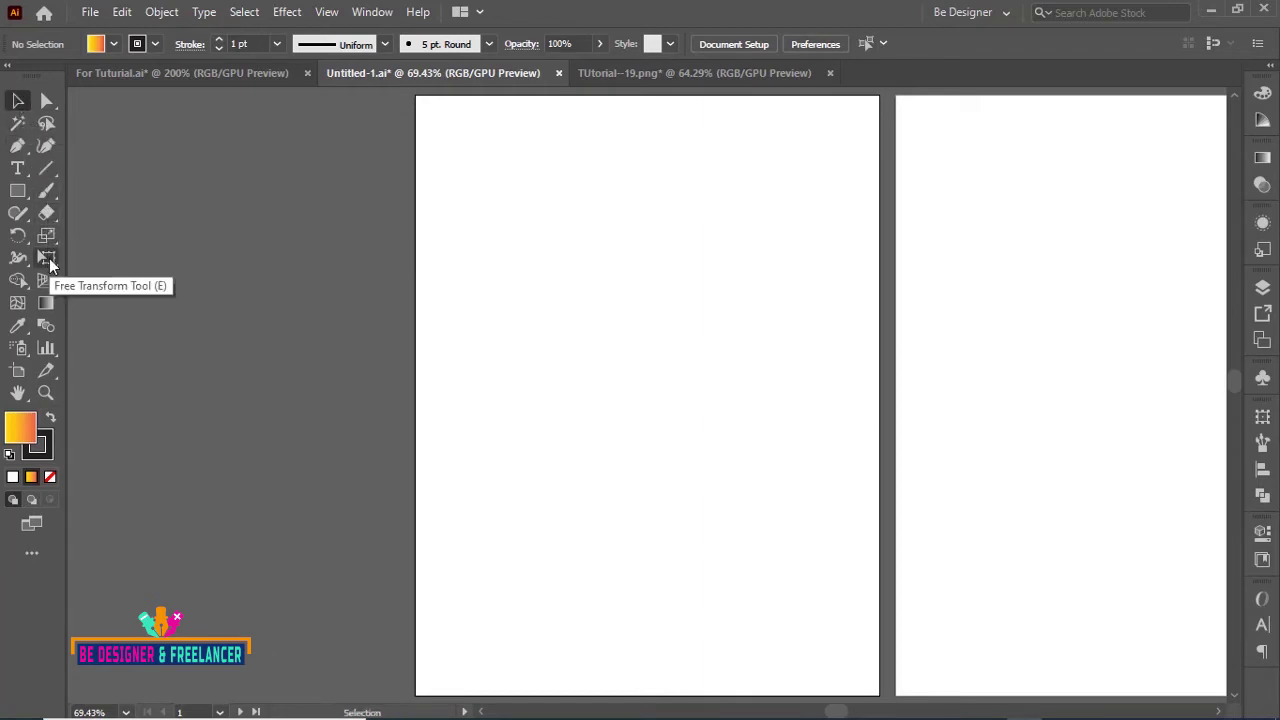
left_click(45, 259)
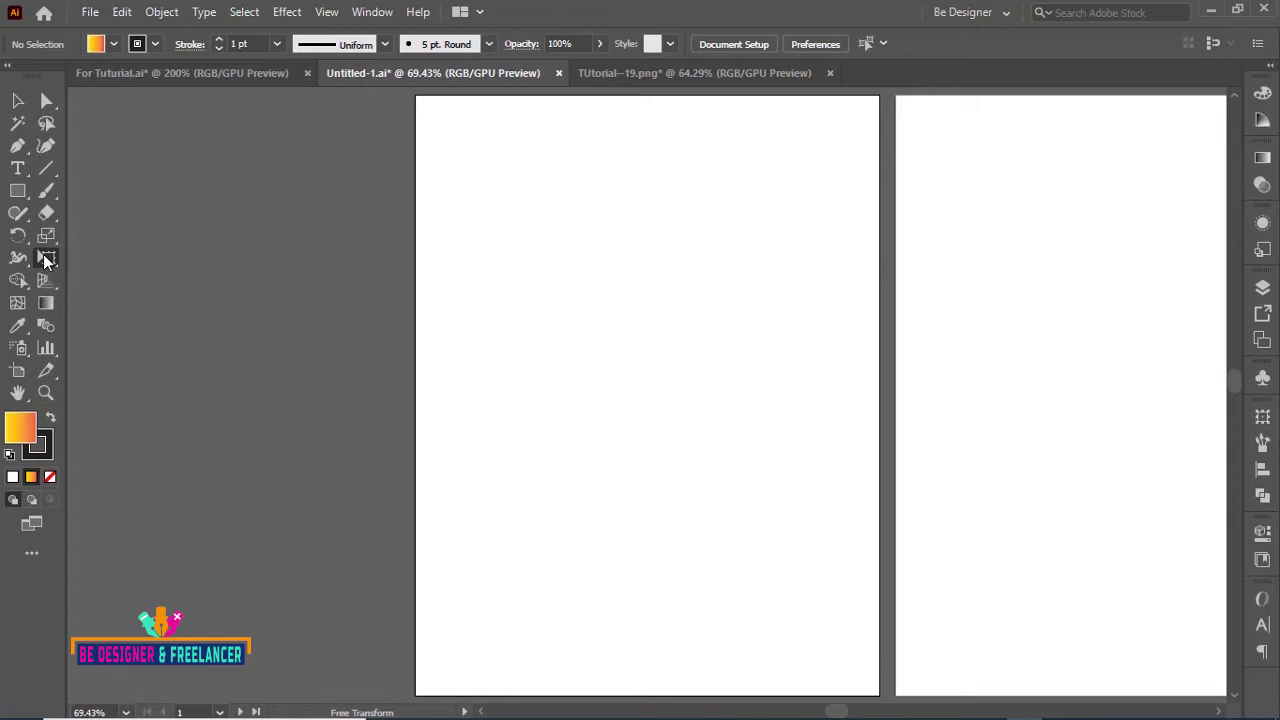
left_click(45, 260)
left_click(45, 260)
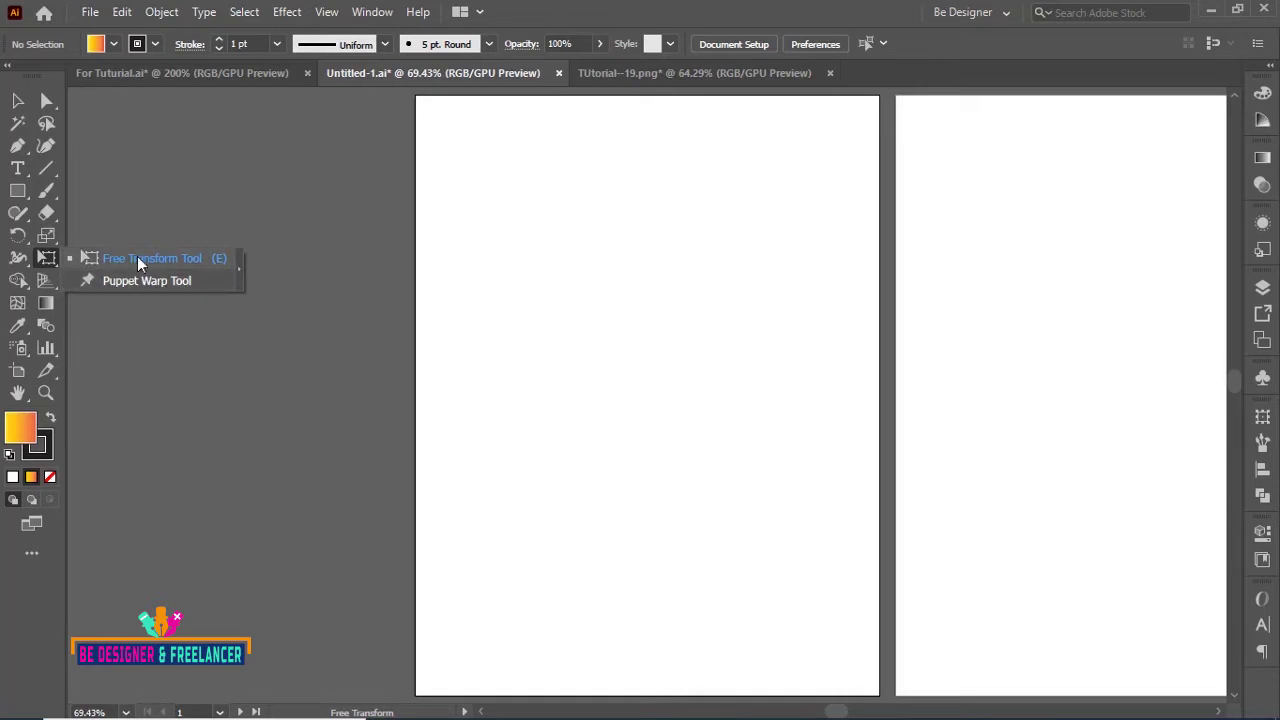
- Tear the transform tools off into a floating panel beside the toolbox and reset default colours
left_click(239, 270)
mouse_move(70, 278)
left_mouse_down()
mouse_move(149, 171)
mouse_move(127, 124)
left_mouse_up()
key("d")
key("s")
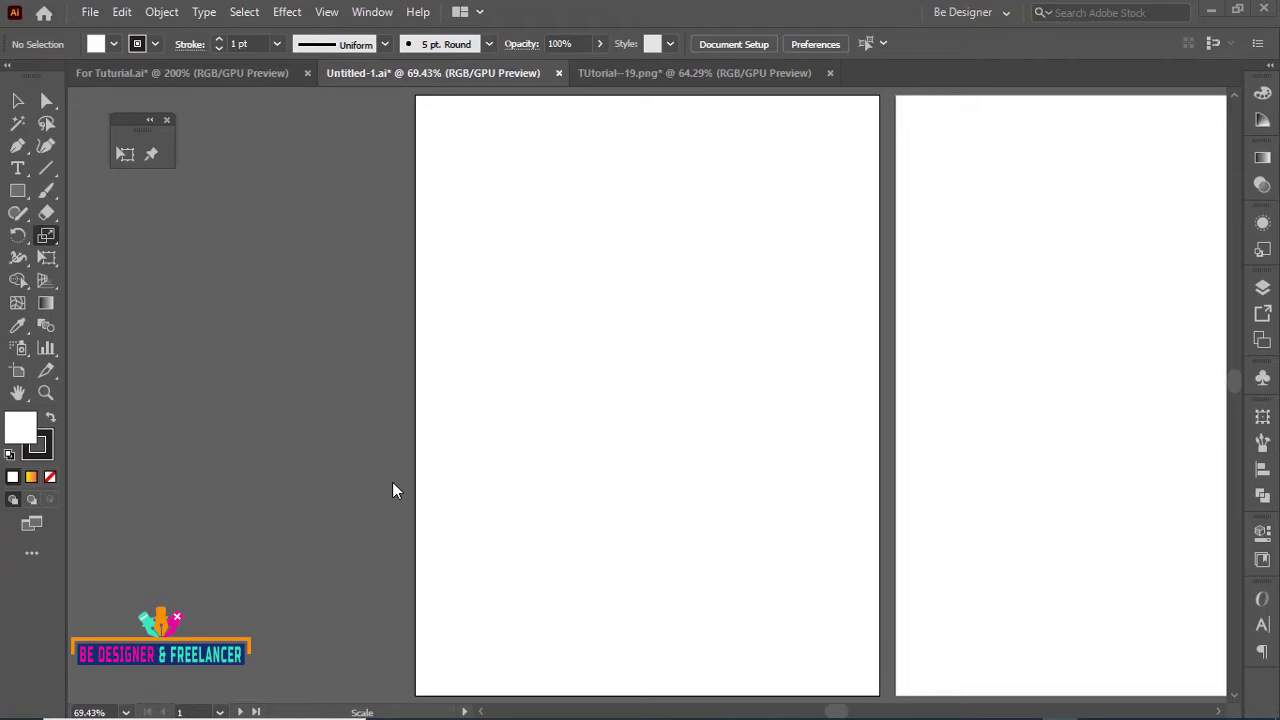
left_click(16, 104)
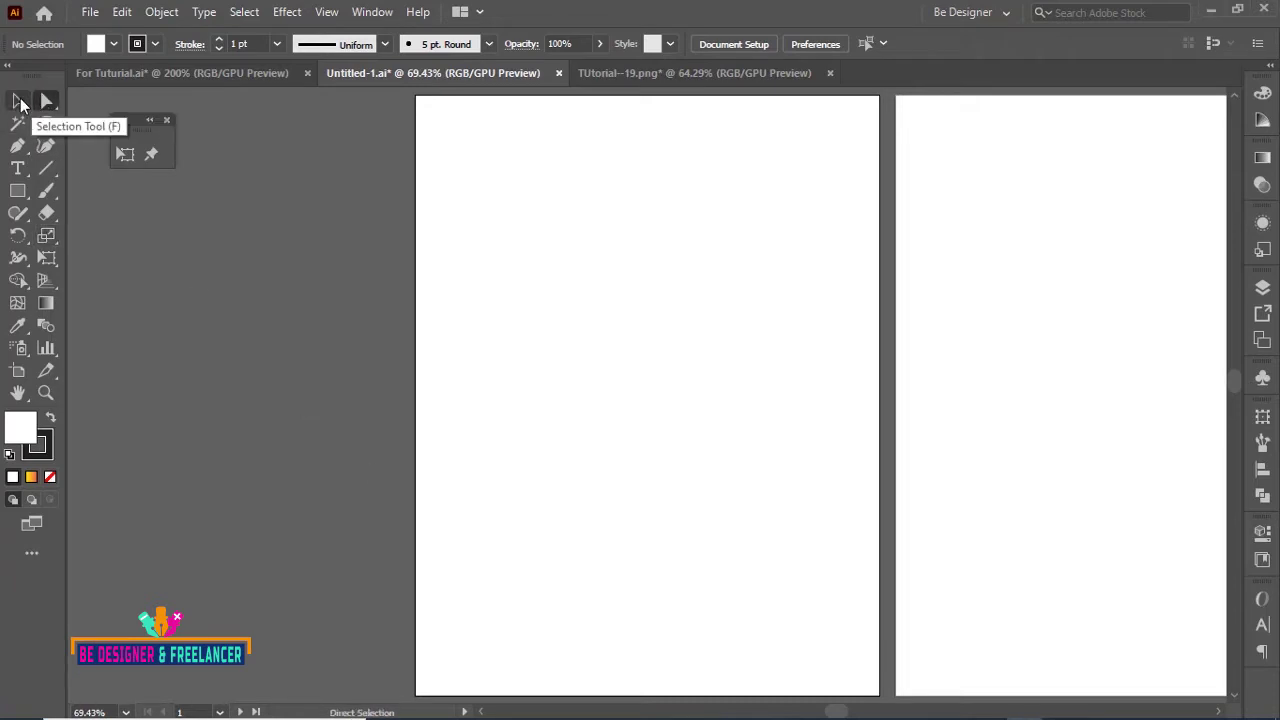
left_click(18, 190)
- Draw a square near the artboard centre, fill it blue 0000FF, and view at 100% zoom
left_click(67, 191)
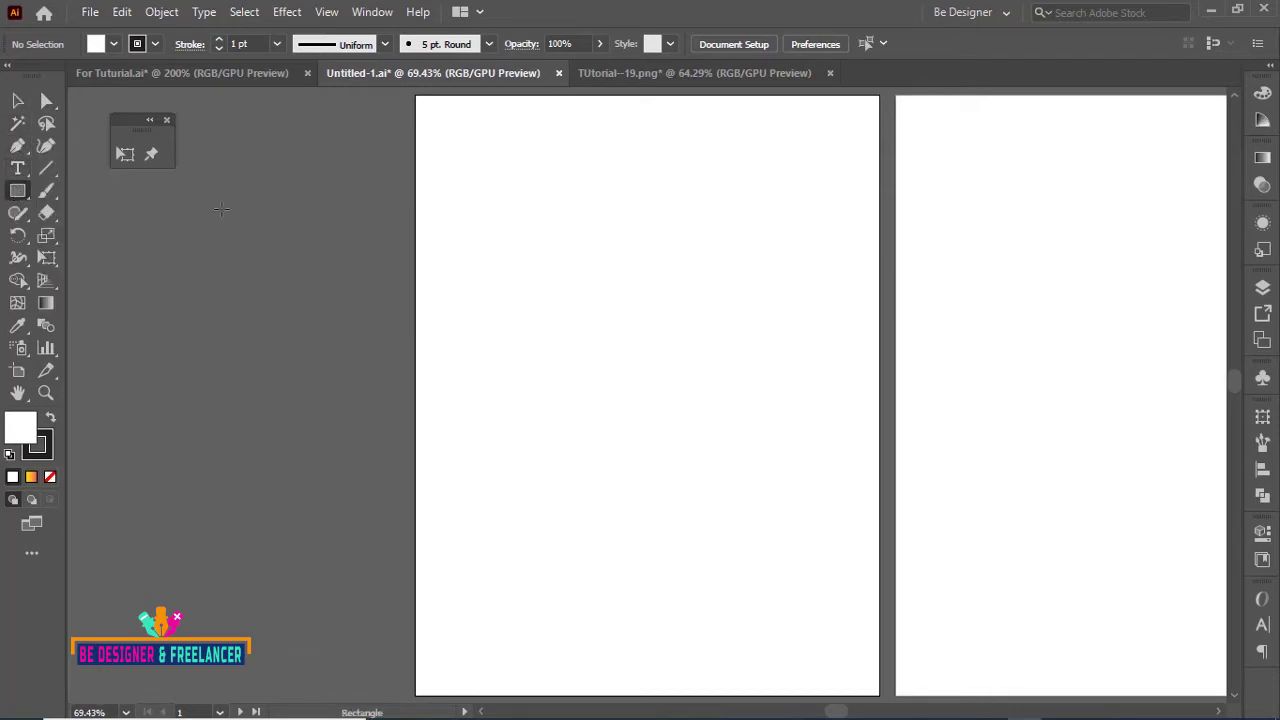
left_click_drag(523, 244, 784, 503)
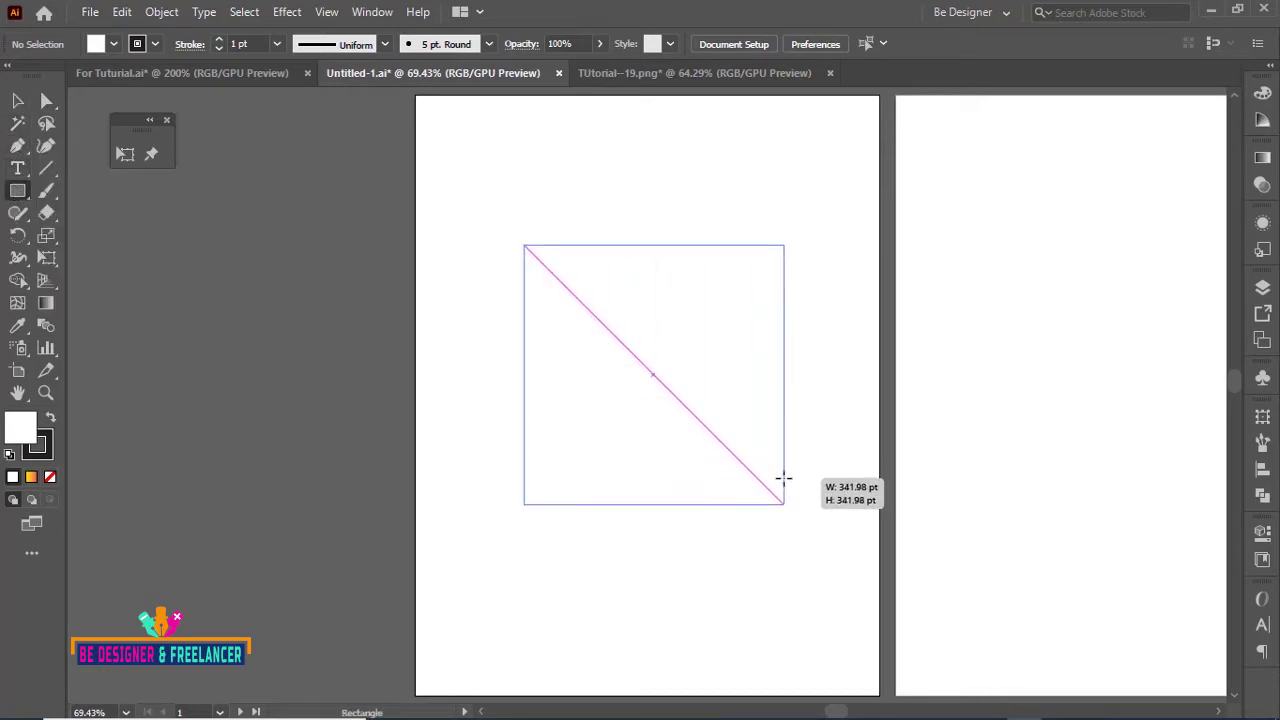
double_click(20, 427)
type("0000ff")
key("Return")
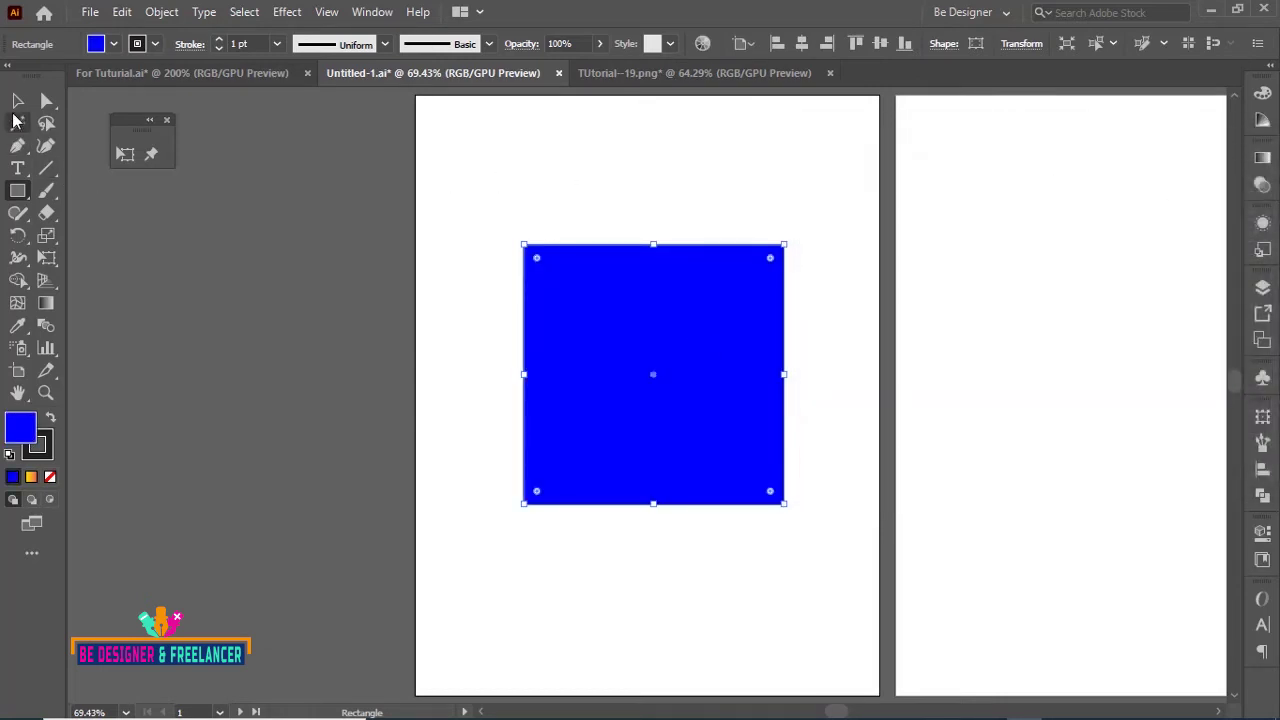
left_click(19, 102)
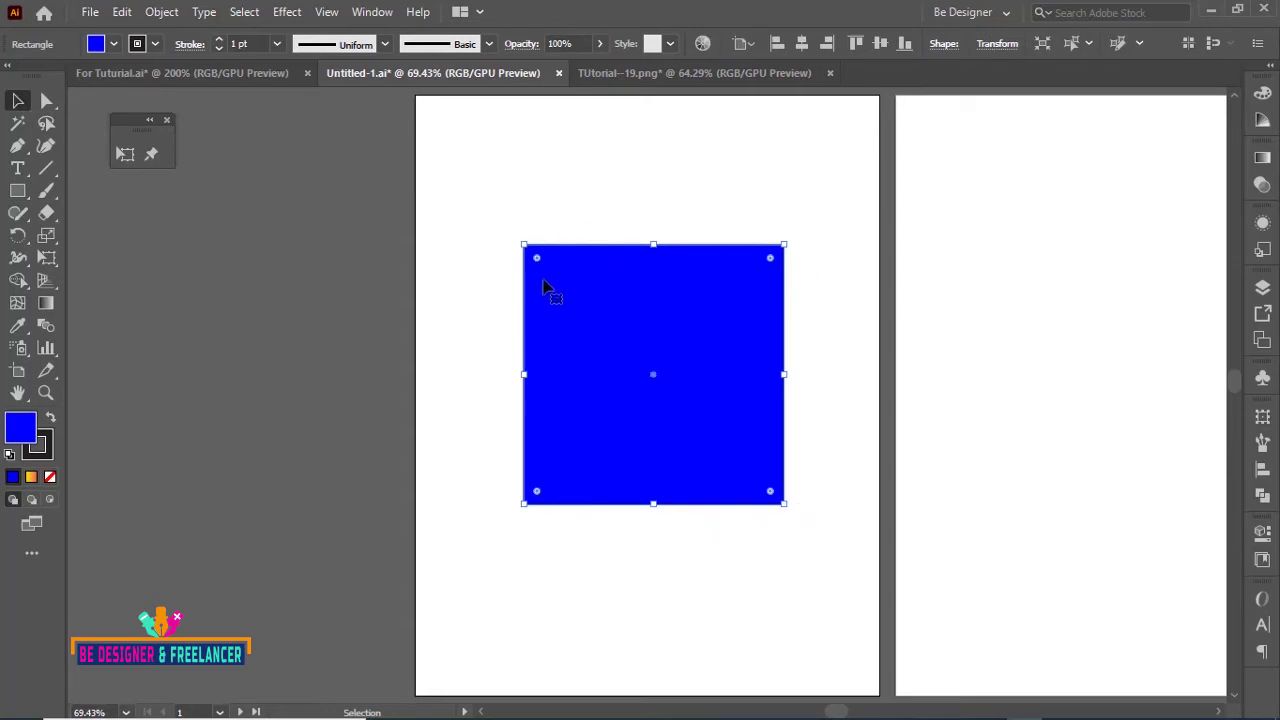
key("ctrl+1")
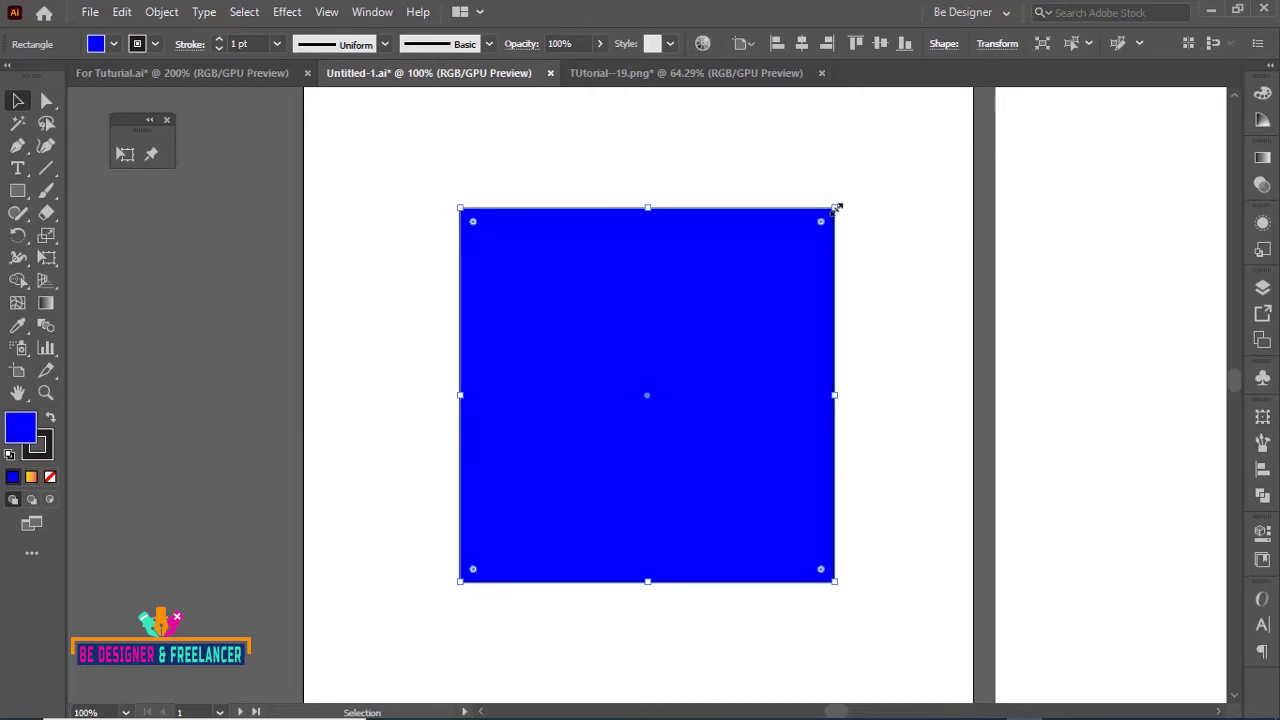
- Try resizing the square from its top-right corner, then return it to its original size
mouse_move(836, 207)
left_mouse_down()
mouse_move(929, 130)
mouse_move(562, 320)
mouse_move(720, 305)
mouse_move(739, 263)
left_mouse_up()
key("ctrl+z")
left_click_drag(835, 208, 683, 325)
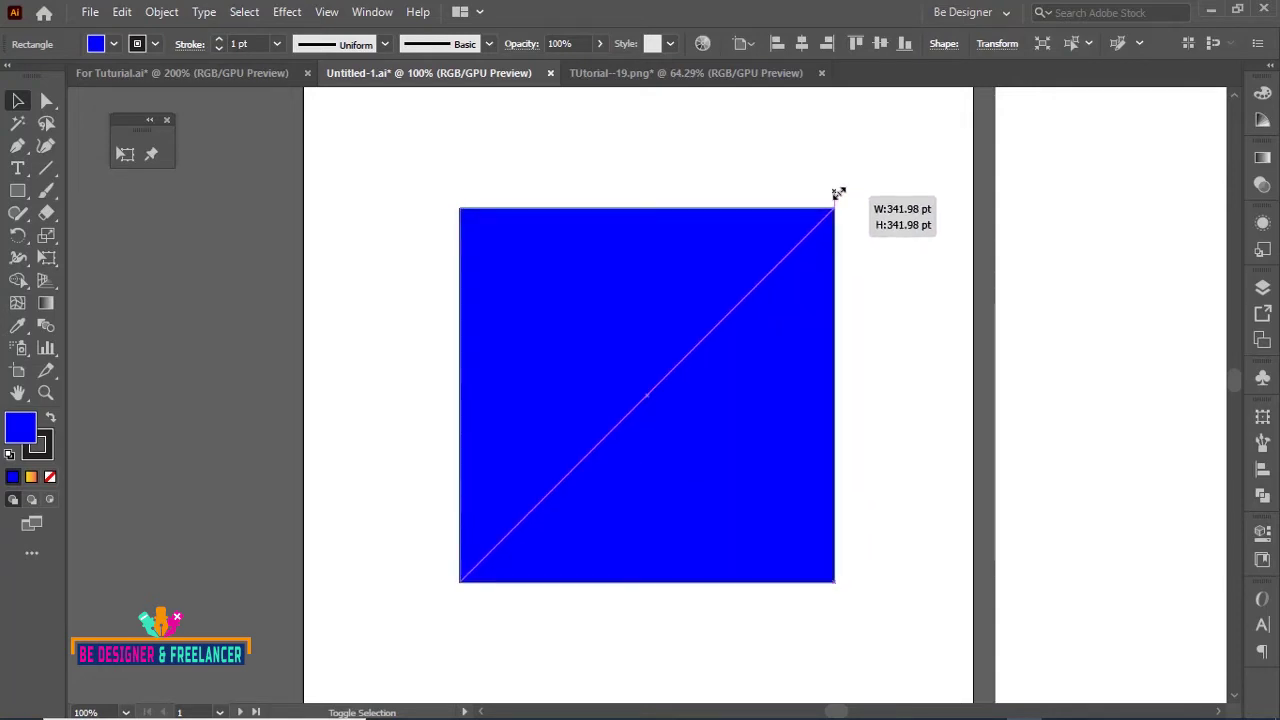
mouse_move(683, 325)
left_mouse_down()
mouse_move(835, 208)
mouse_move(822, 205)
mouse_move(835, 208)
left_mouse_up()
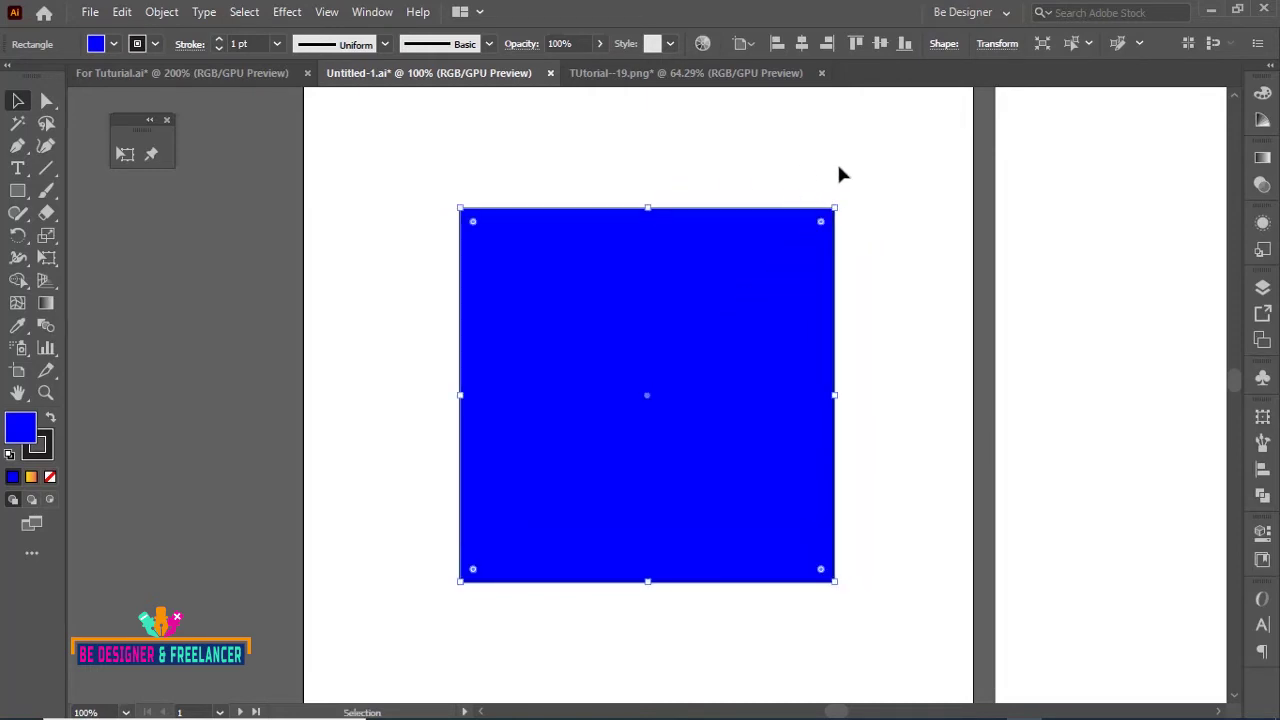
- Drag the square's top corner anchors inward to reshape it into a trapezoid
left_click(47, 100)
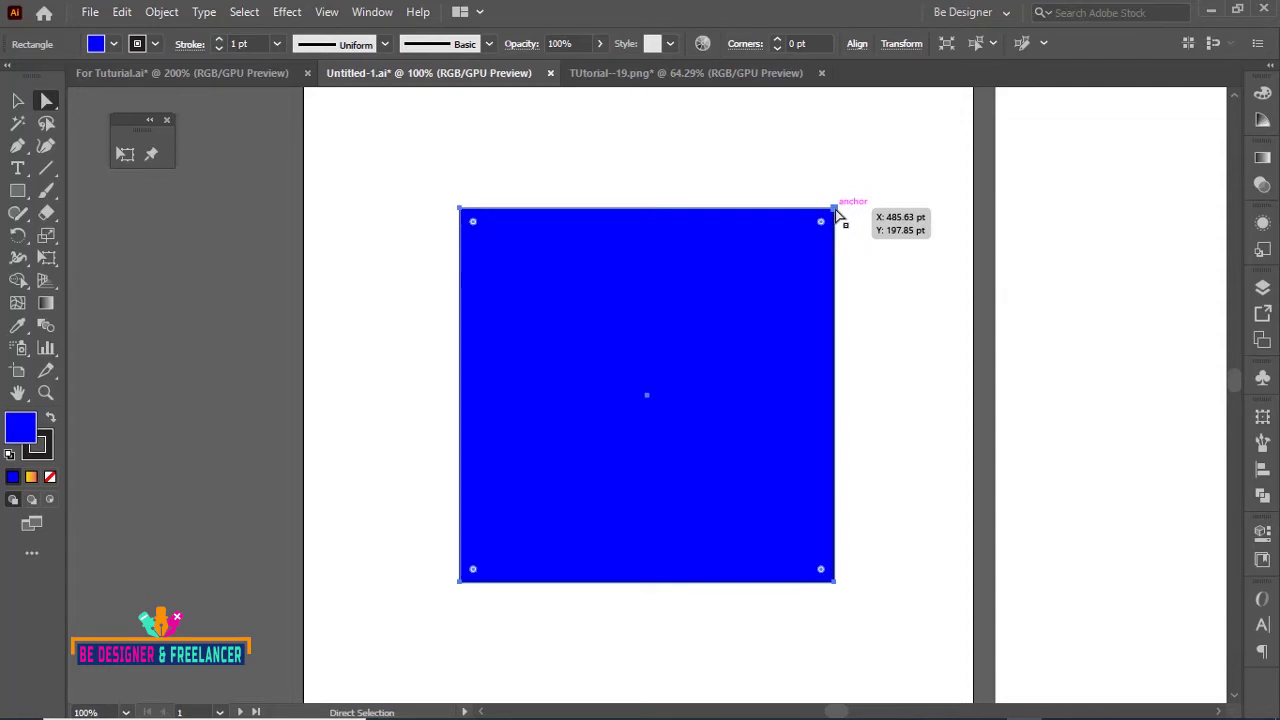
left_click(837, 212)
mouse_move(837, 212)
left_mouse_down()
mouse_move(909, 136)
mouse_move(674, 335)
left_mouse_up()
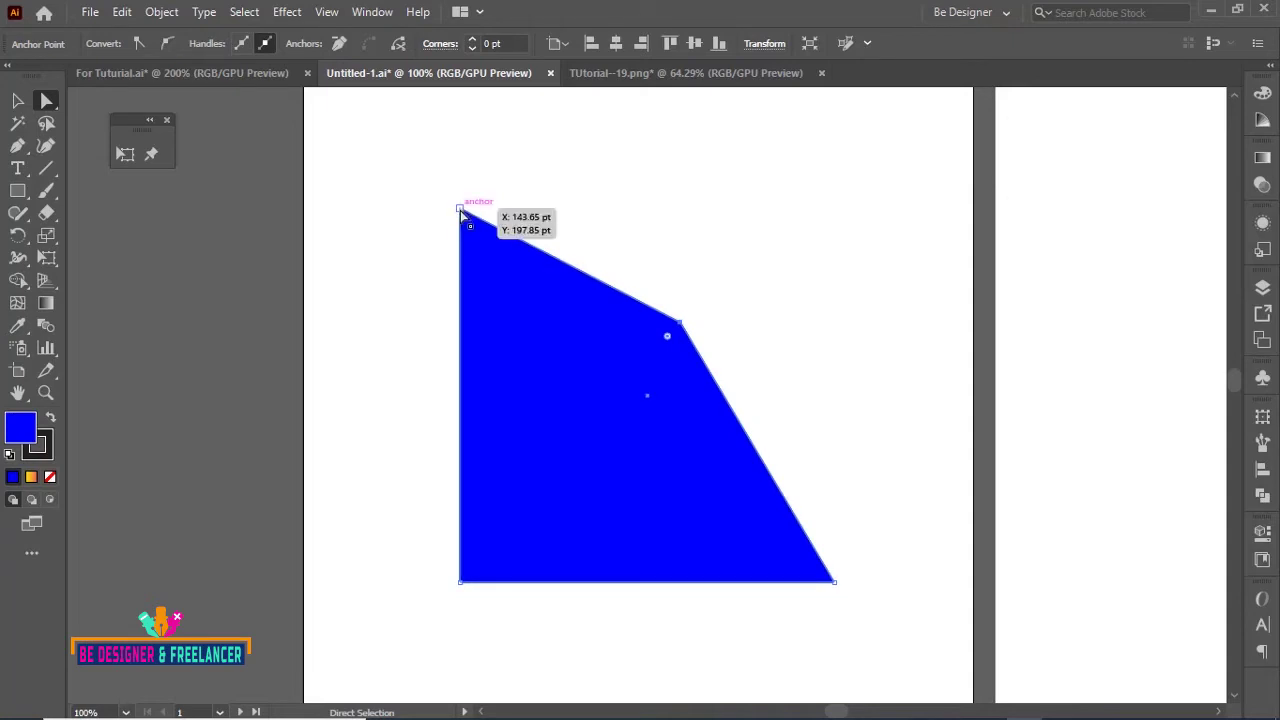
left_click_drag(460, 210, 583, 386)
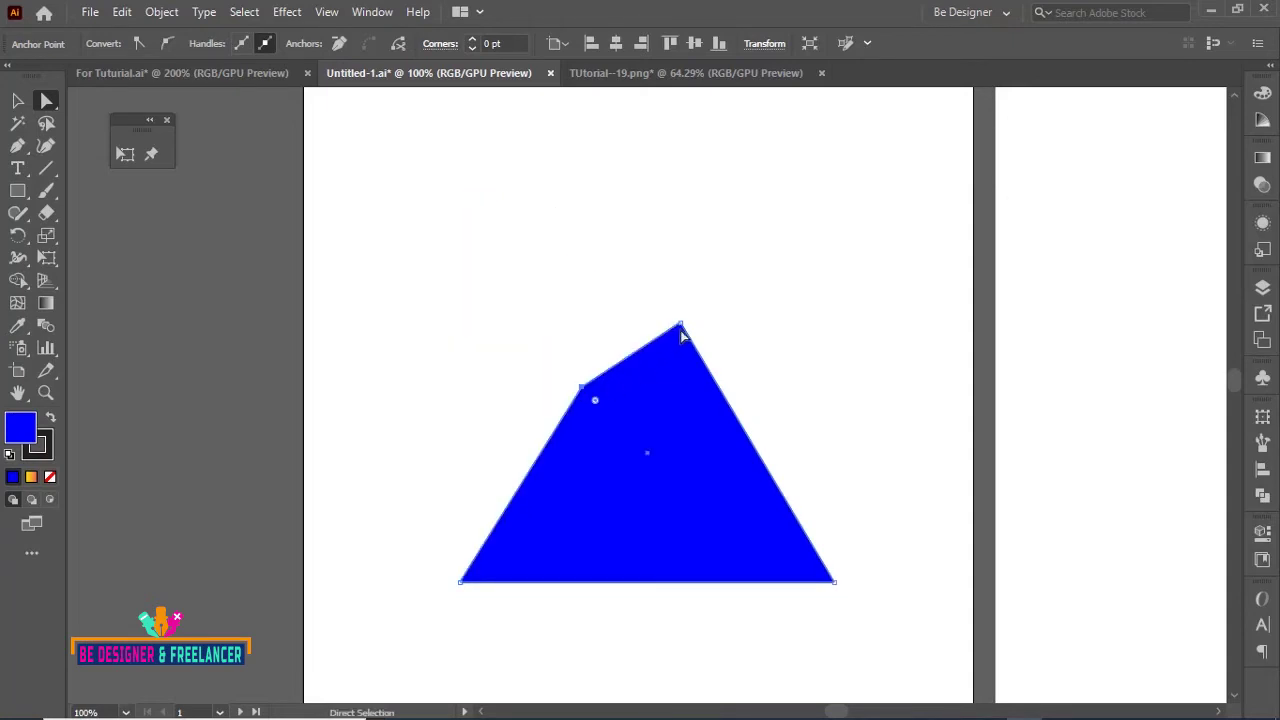
left_click_drag(680, 323, 692, 383)
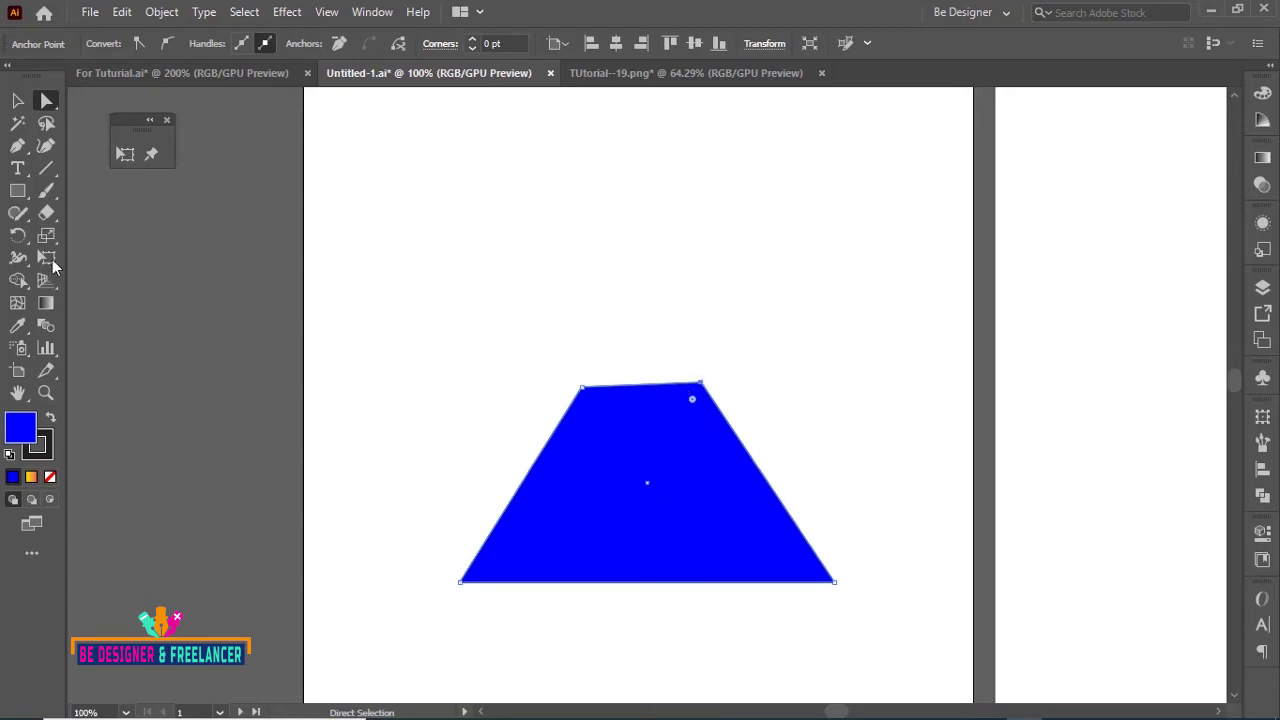
- Delete the trapezoid and draw a fresh blue square about 261 pt wide
left_click(17, 102)
left_click_drag(466, 300, 728, 528)
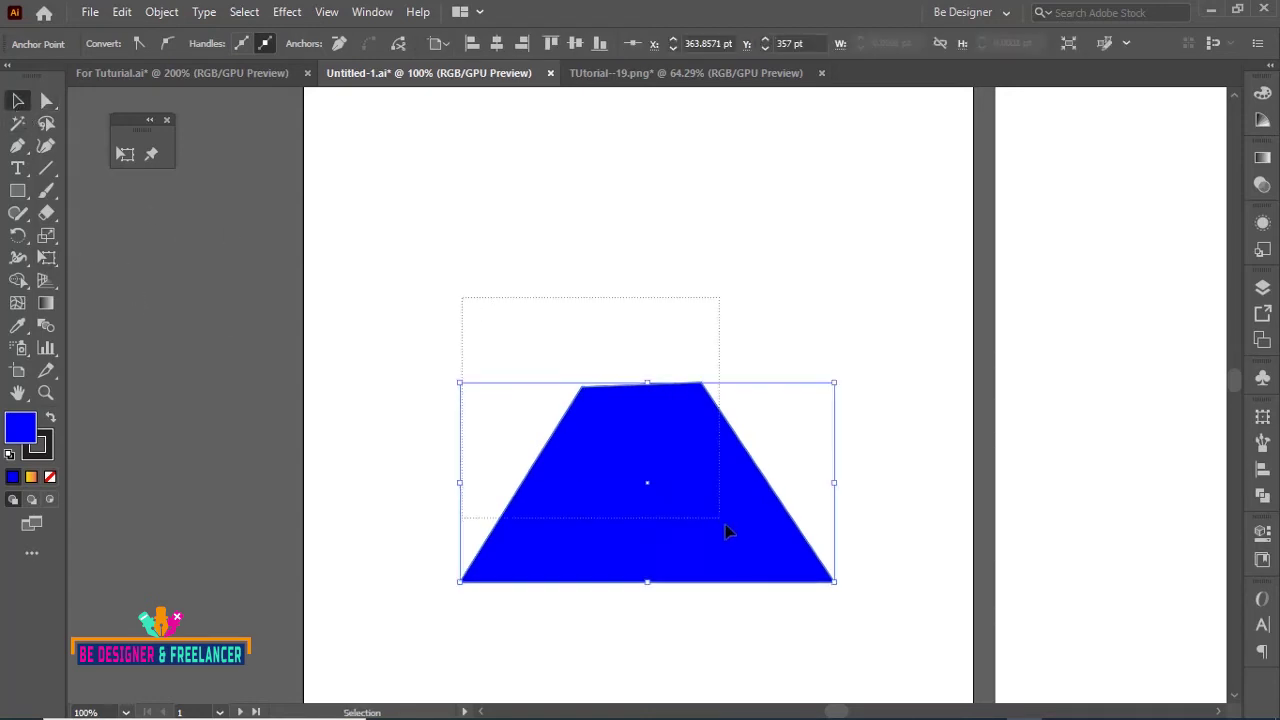
key("Delete")
key("m")
left_click_drag(466, 230, 777, 465)
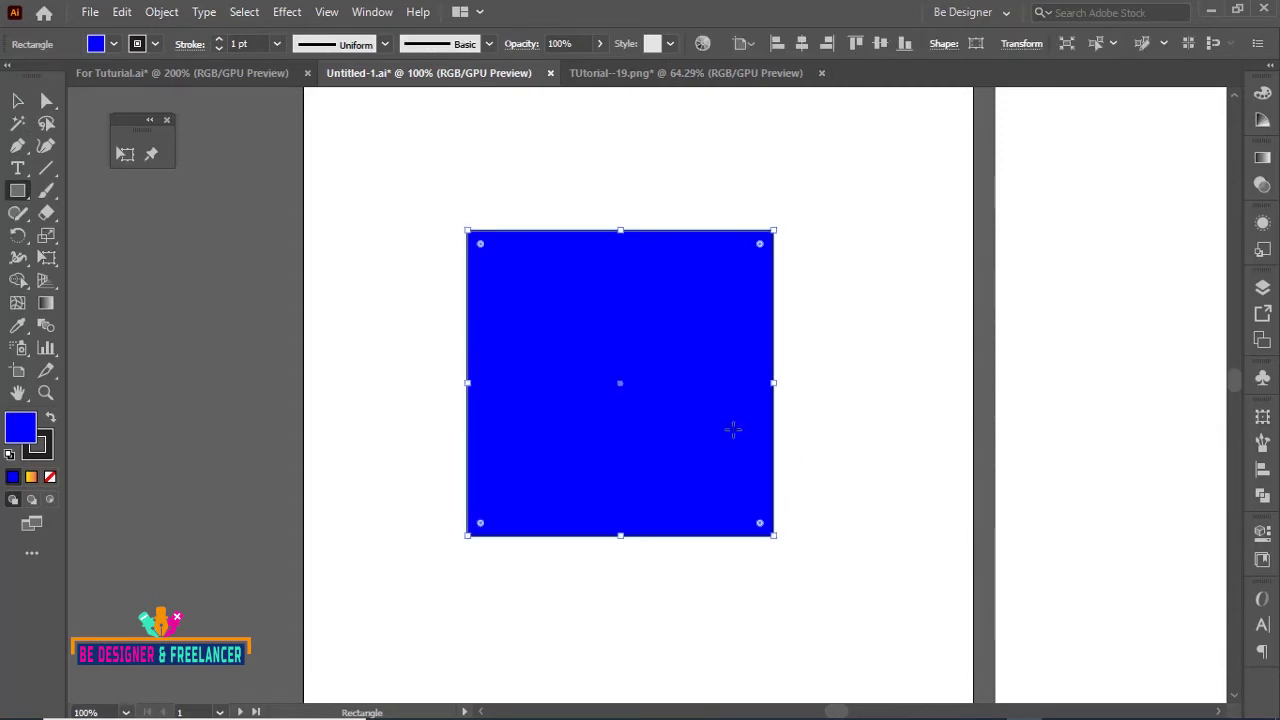
- Hide and re-show the bounding box, then undo to restore the square's larger size
left_click(18, 101)
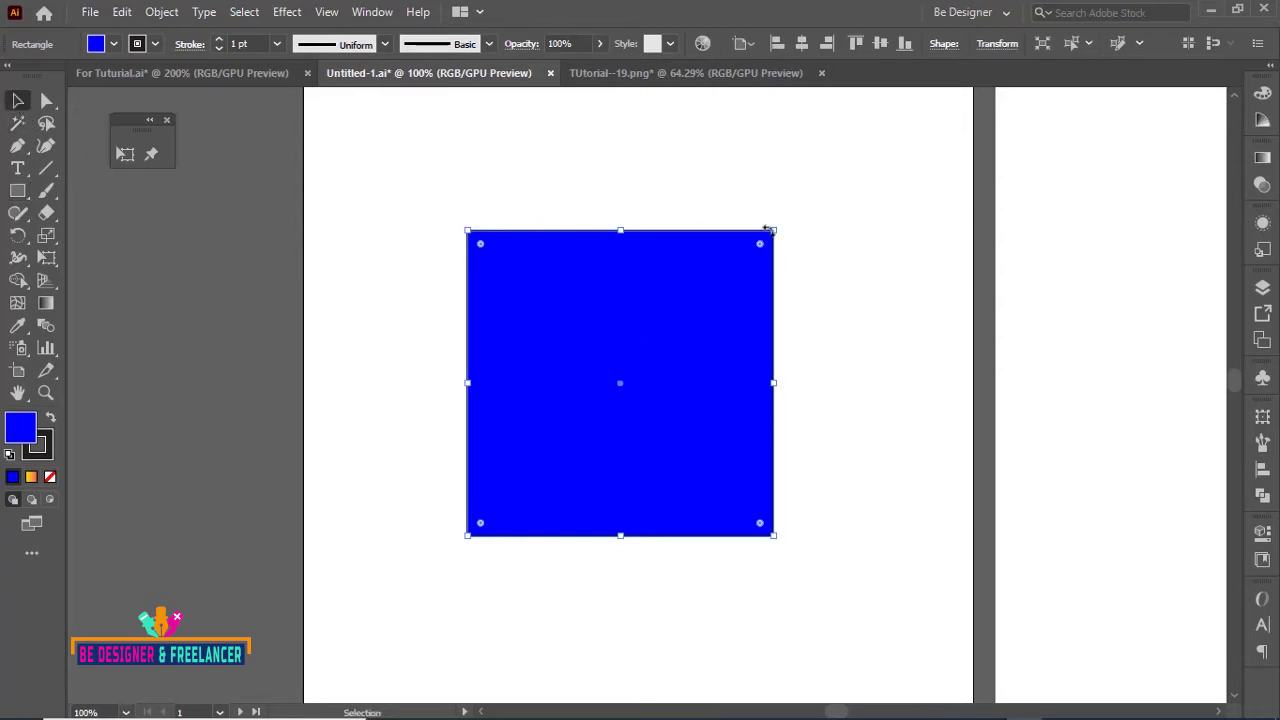
left_click(327, 14)
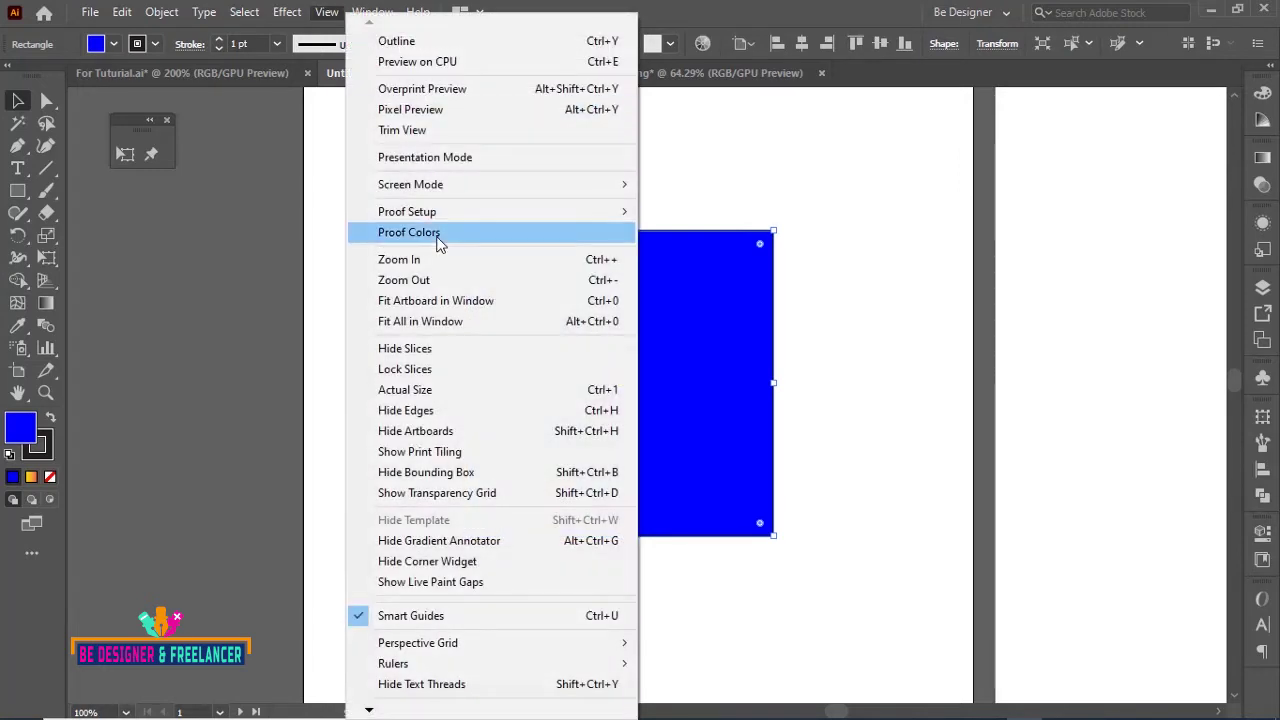
left_click(432, 476)
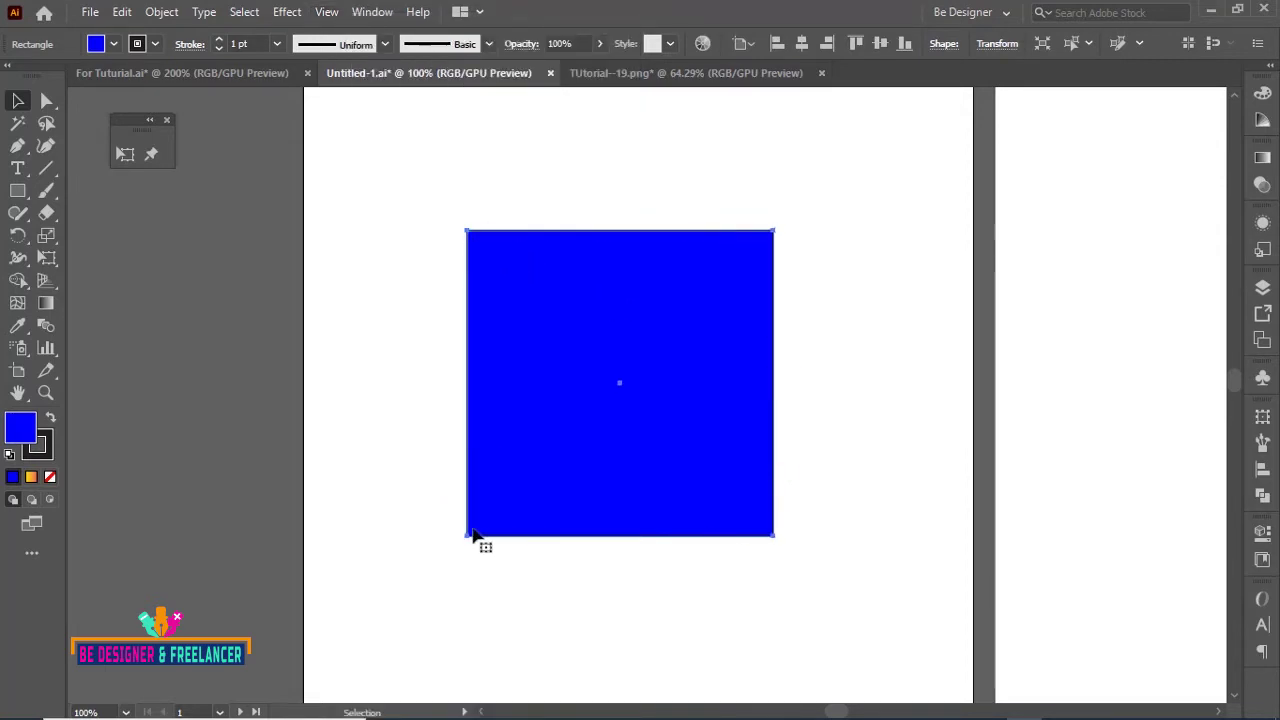
left_click(330, 14)
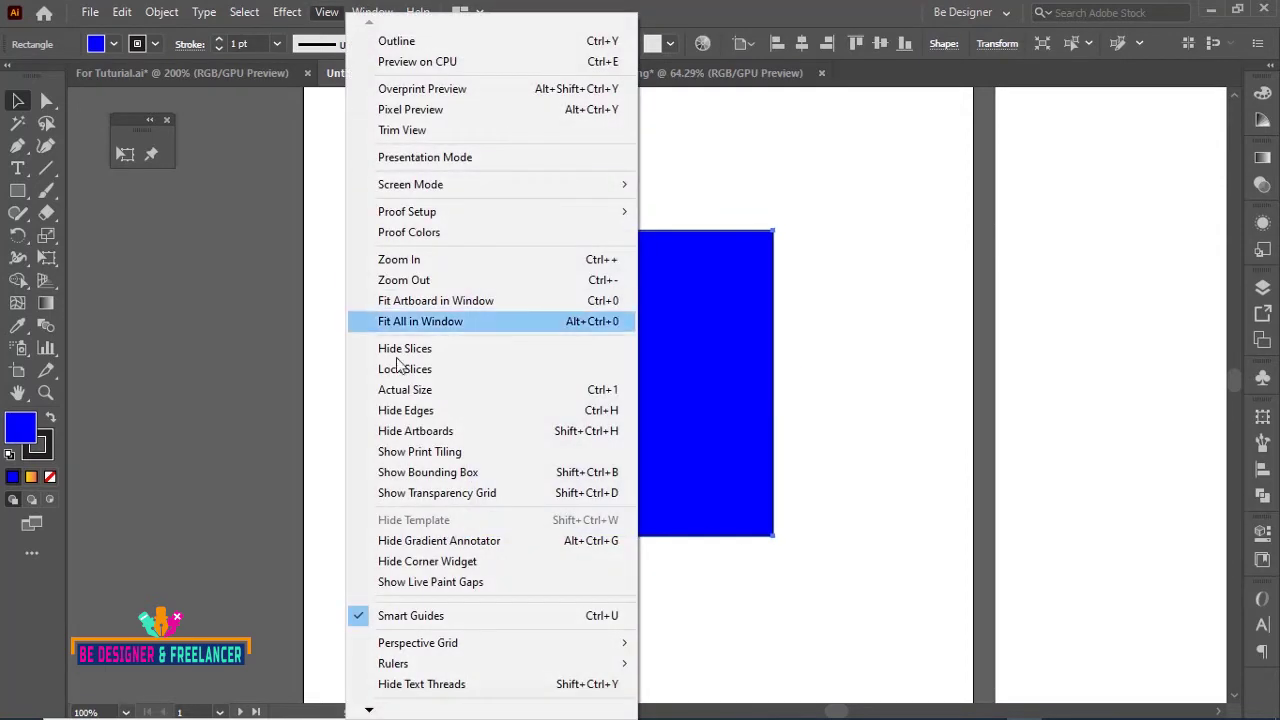
left_click(428, 473)
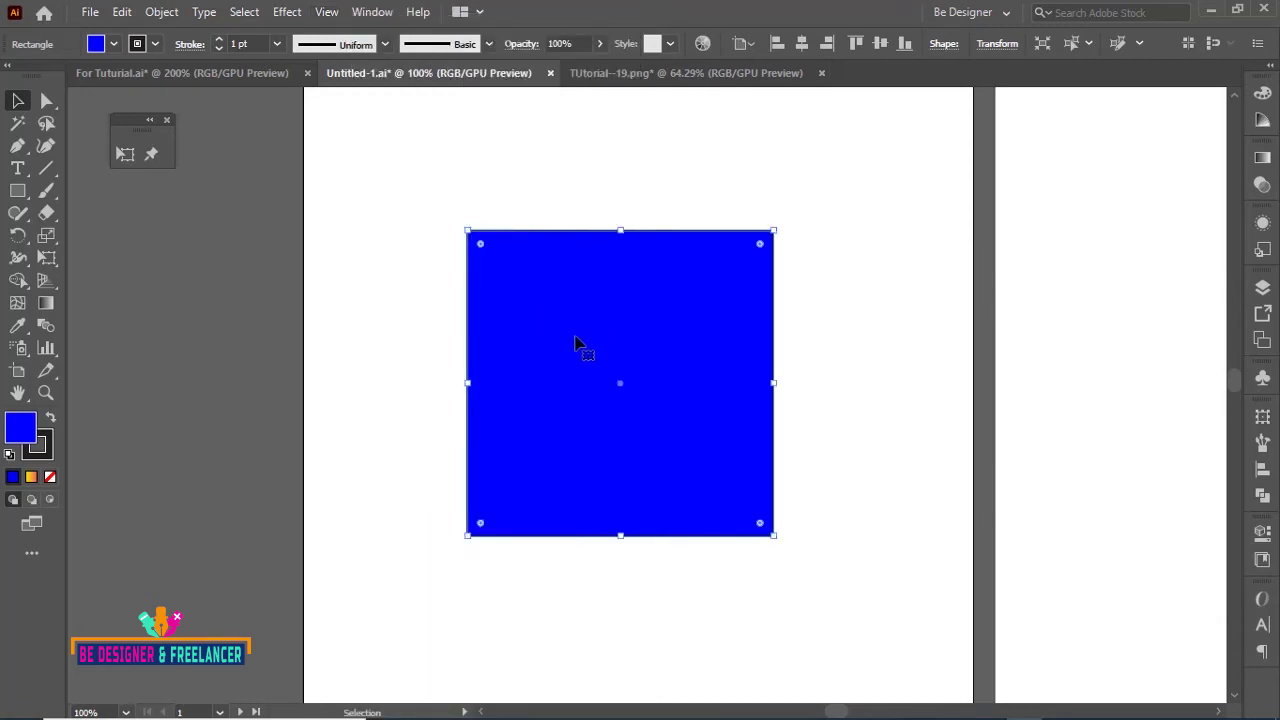
key("ctrl+z")
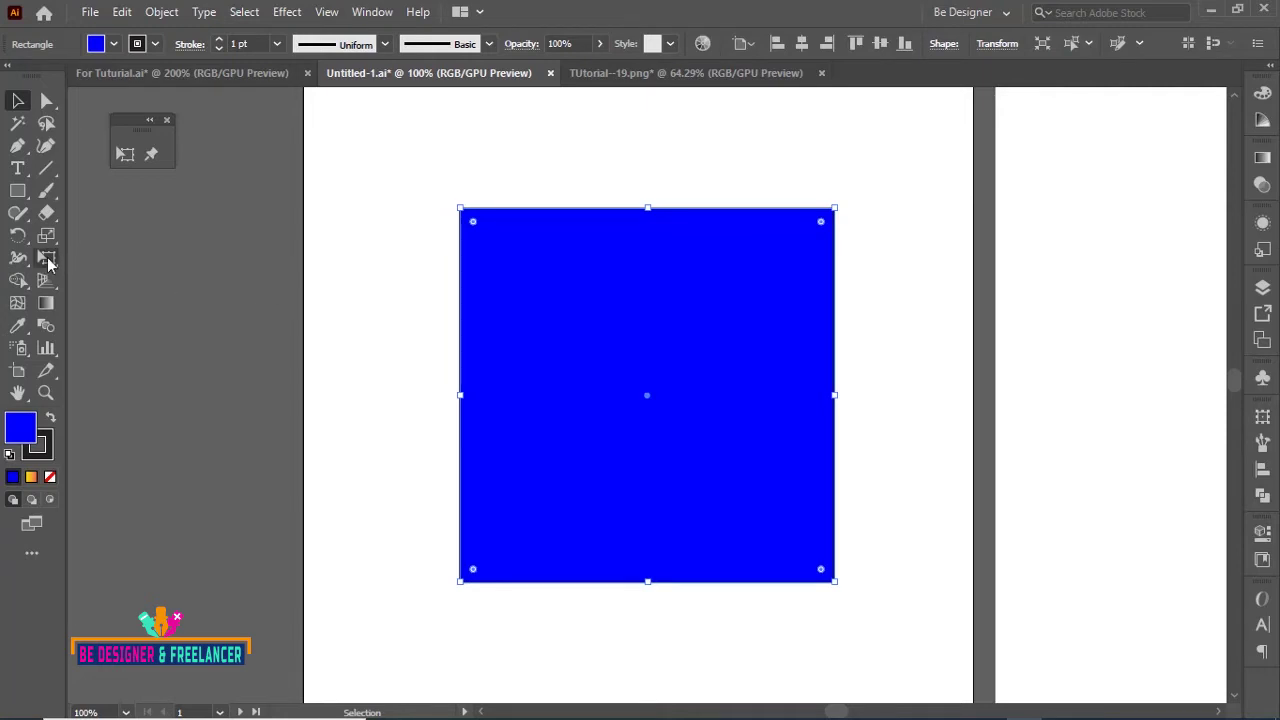
left_click(47, 259)
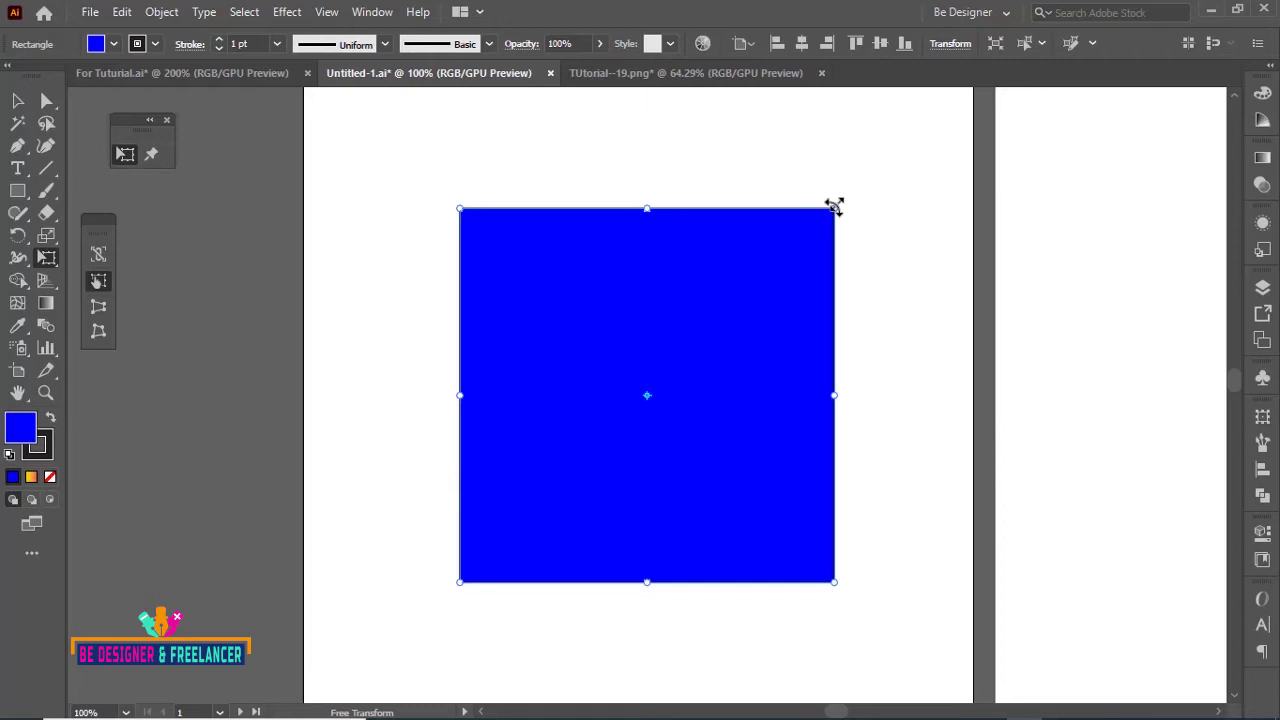
mouse_move(834, 207)
left_mouse_down()
mouse_move(582, 158)
mouse_move(877, 163)
mouse_move(883, 337)
mouse_move(860, 411)
mouse_move(818, 159)
mouse_move(631, 227)
mouse_move(743, 166)
mouse_move(880, 240)
mouse_move(876, 265)
left_mouse_up()
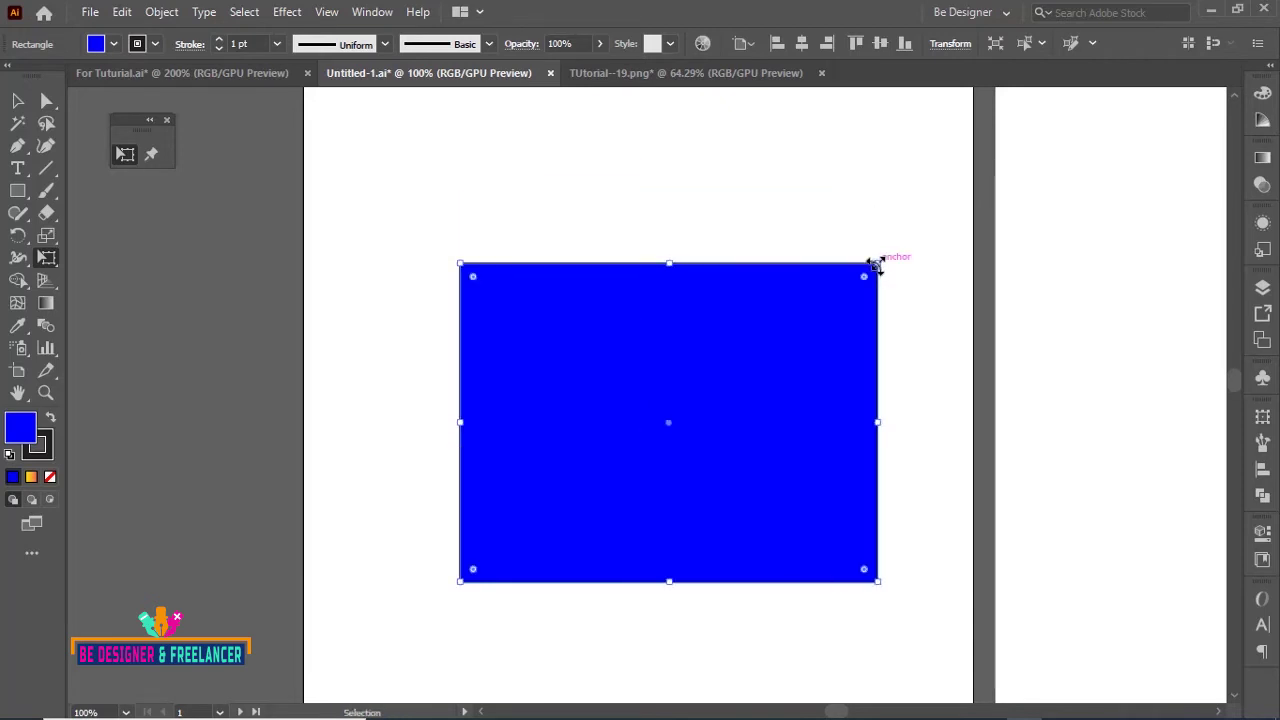
key("ctrl+z")
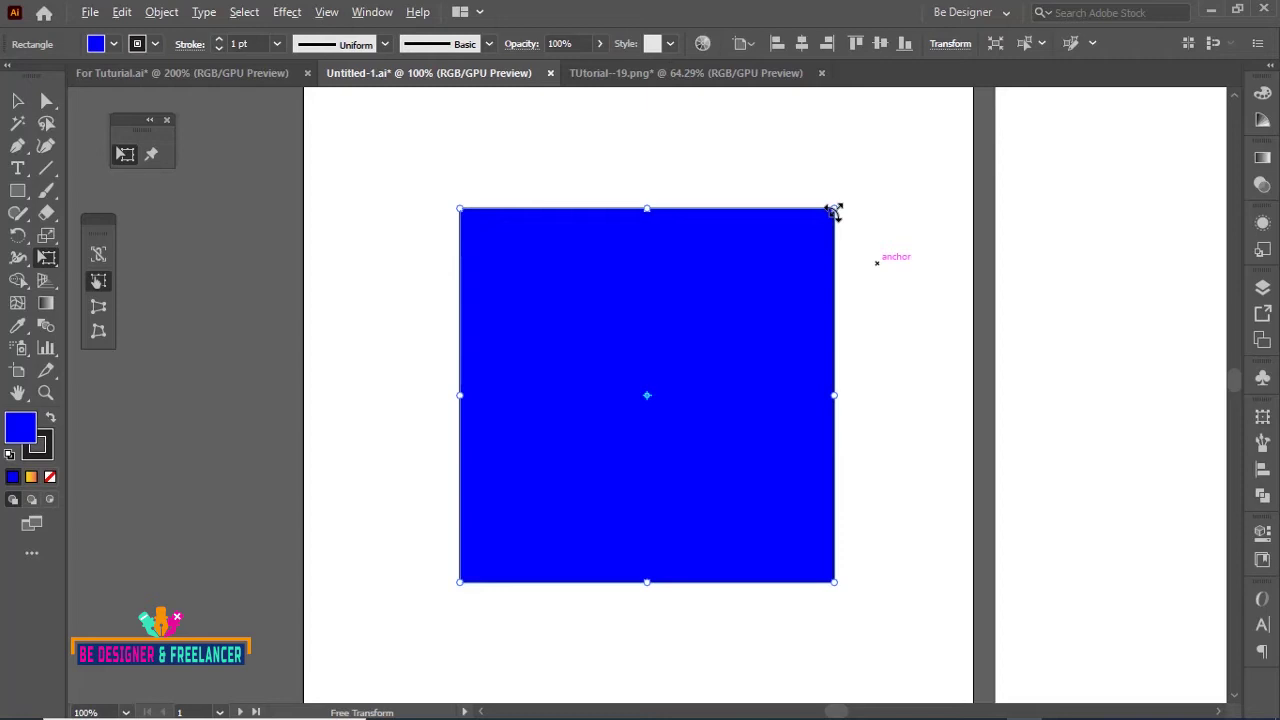
left_click_drag(834, 212, 714, 330)
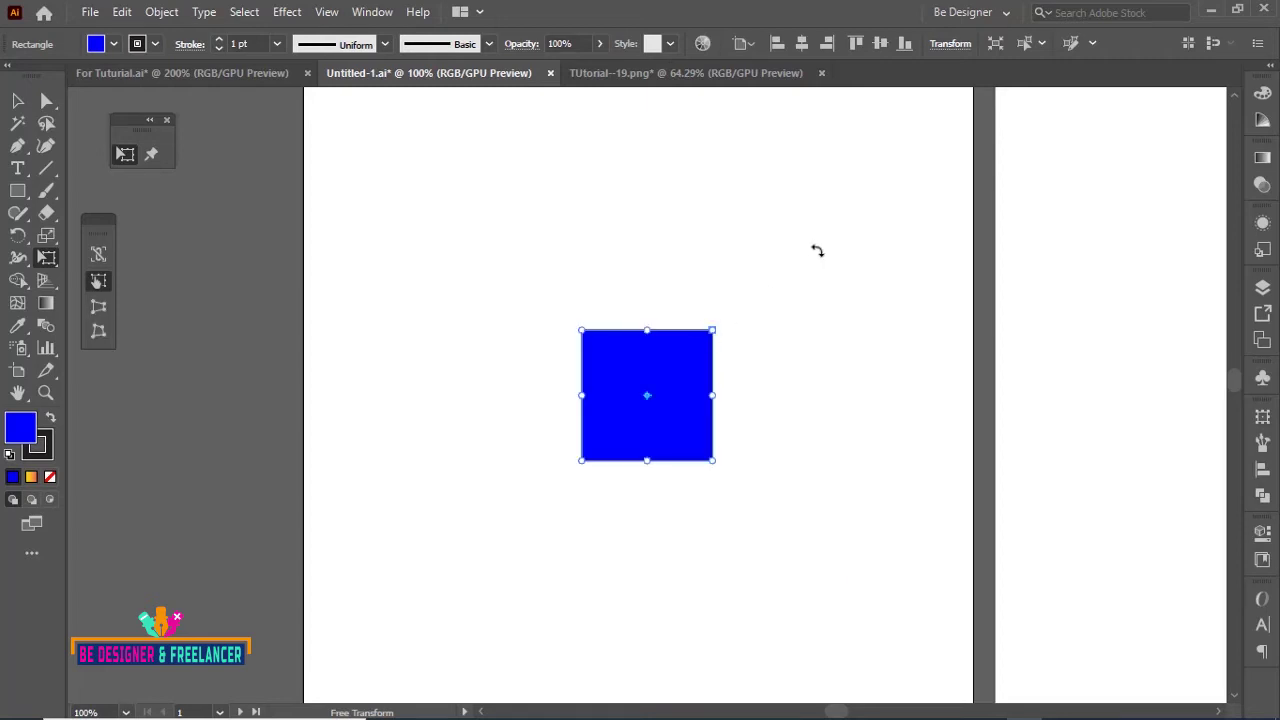
key("ctrl+z")
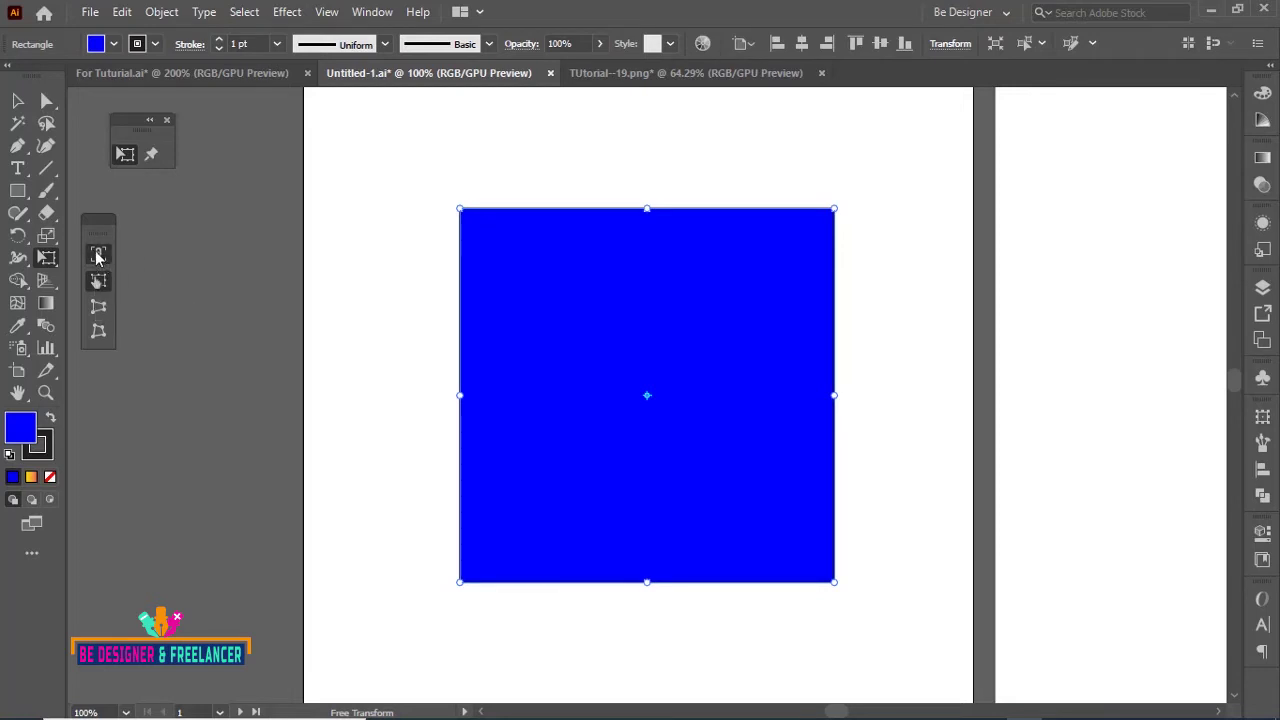
left_click(97, 254)
left_click_drag(833, 208, 672, 293)
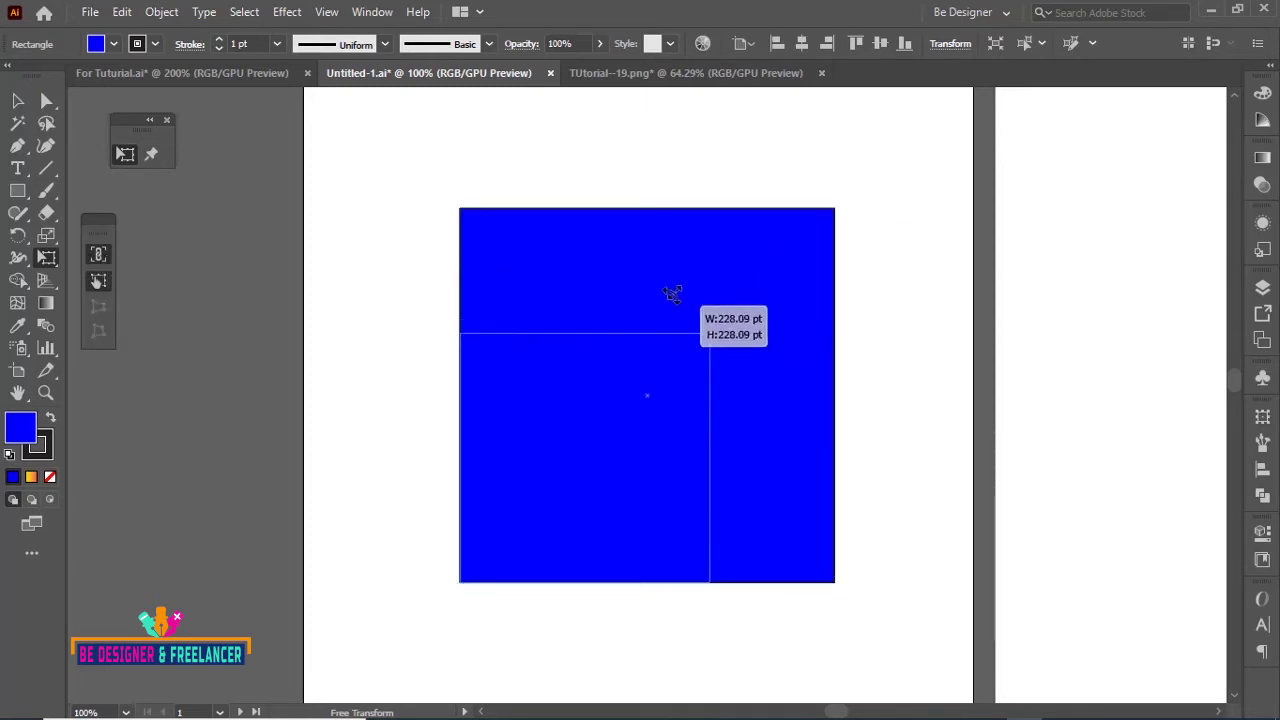
mouse_move(672, 293)
left_mouse_down()
mouse_move(784, 214)
mouse_move(574, 511)
mouse_move(840, 207)
left_mouse_up()
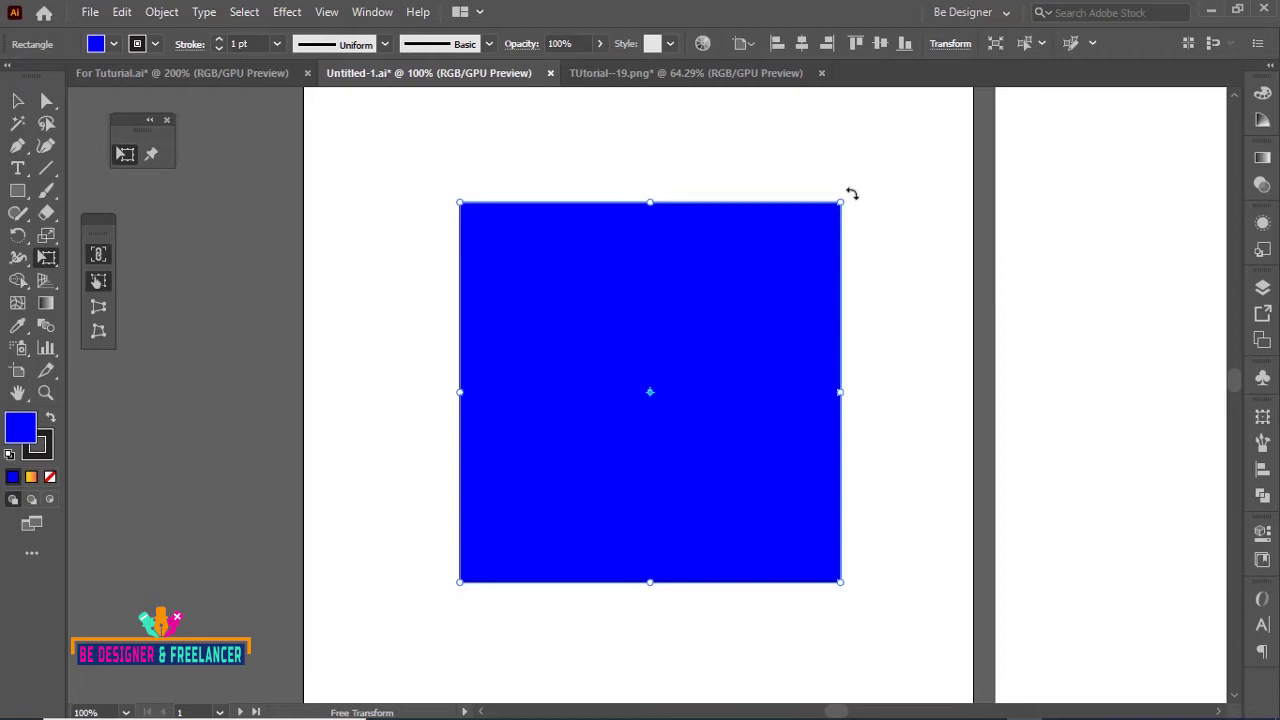
left_click_drag(851, 193, 662, 517)
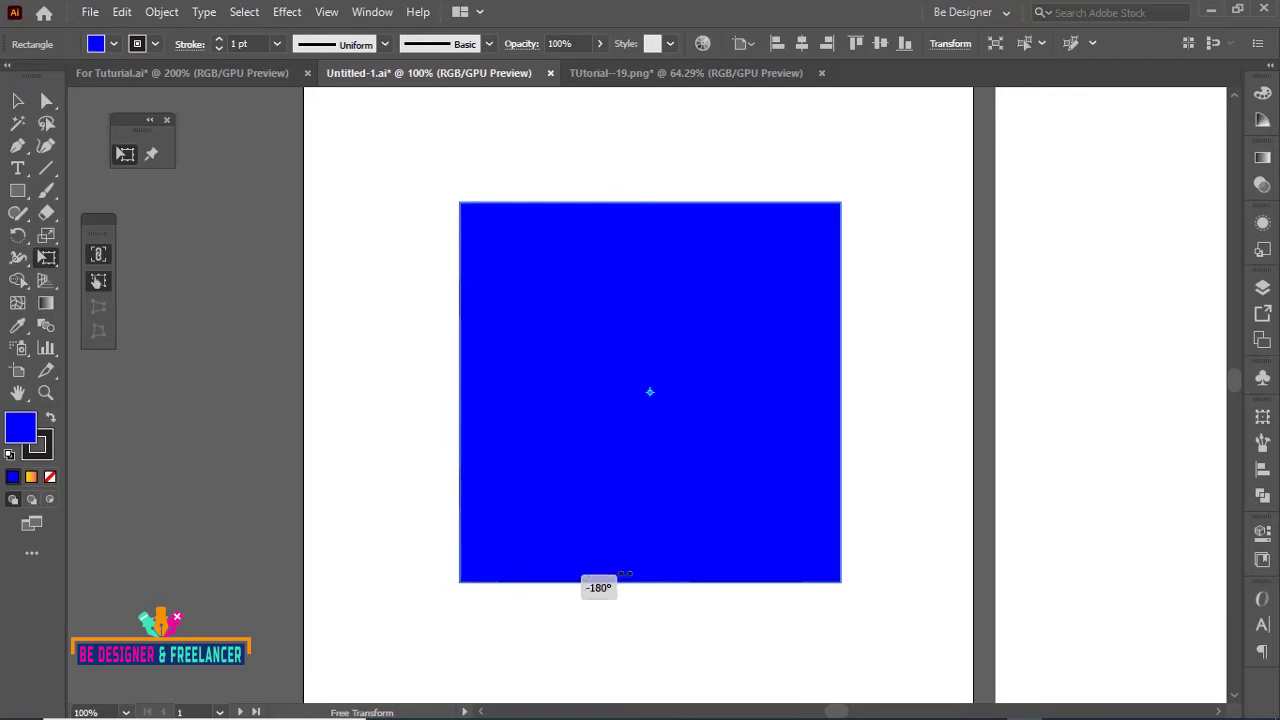
left_click_drag(662, 517, 886, 349)
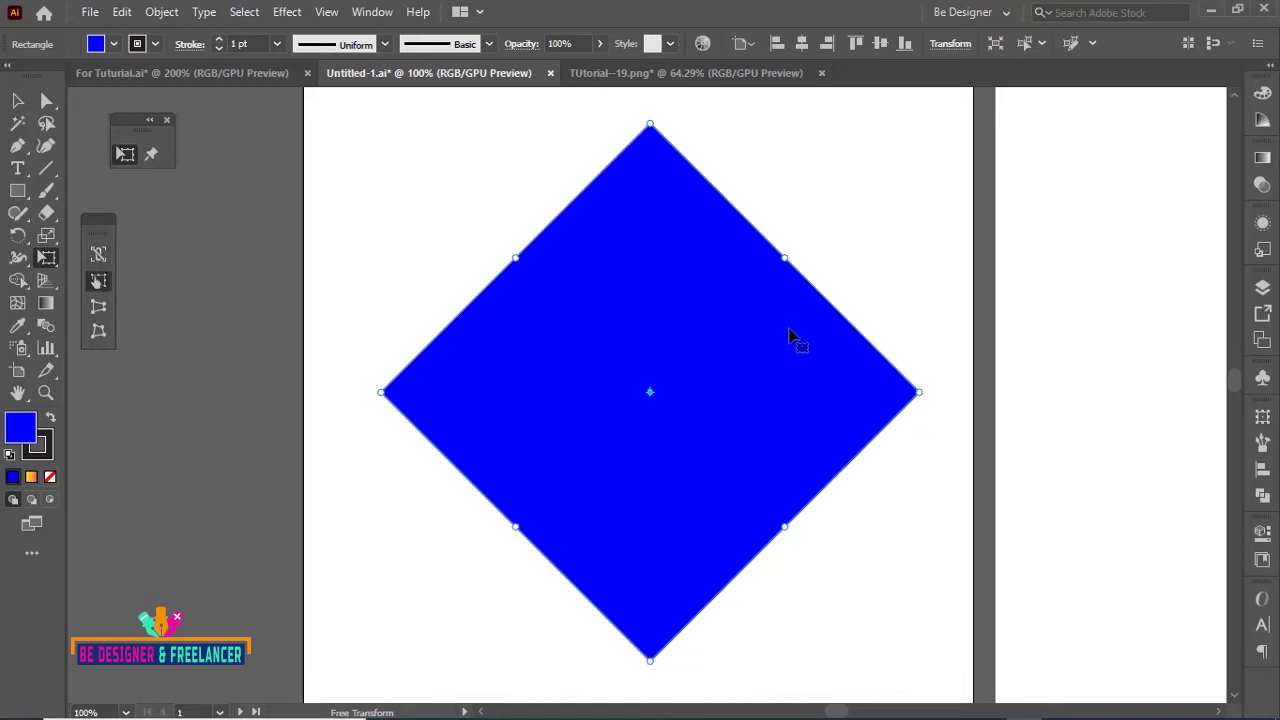
mouse_move(934, 391)
left_mouse_down()
mouse_move(776, 228)
mouse_move(837, 517)
mouse_move(512, 389)
mouse_move(741, 193)
left_mouse_up()
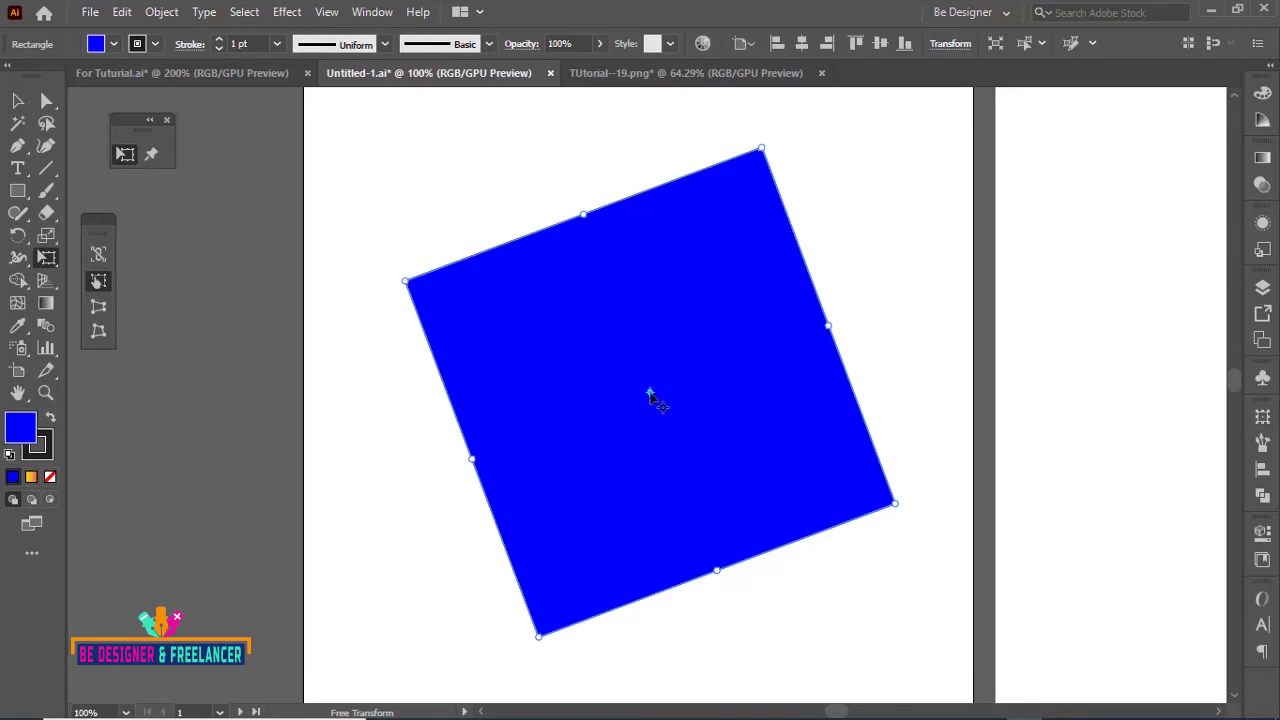
left_click_drag(650, 393, 721, 213)
key("ctrl+minus")
key("ctrl+minus")
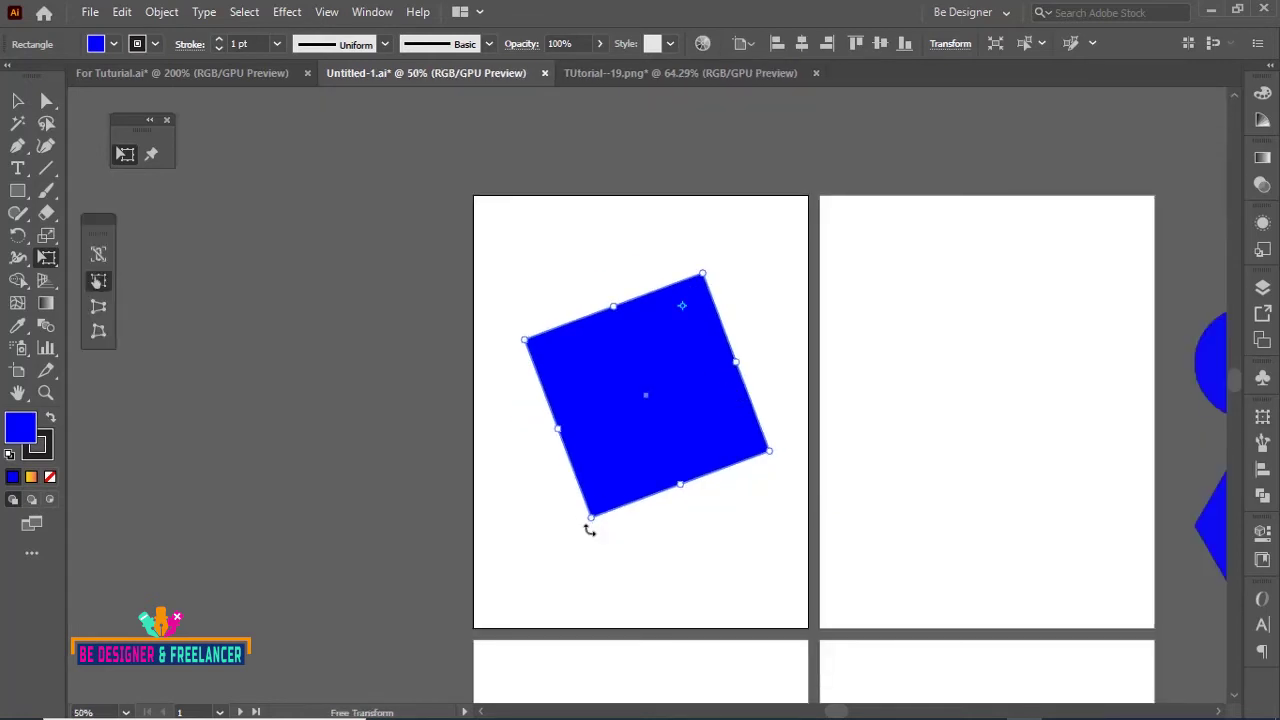
left_click_drag(590, 531, 486, 367)
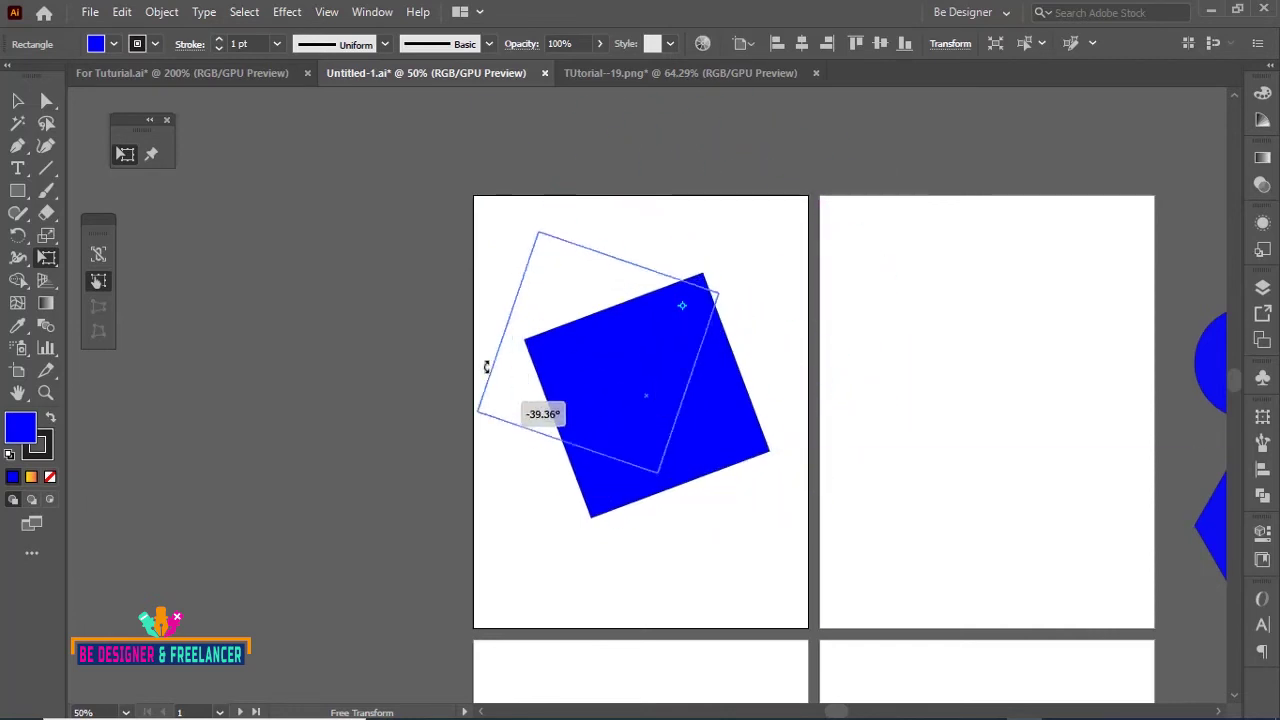
left_click_drag(486, 367, 785, 490)
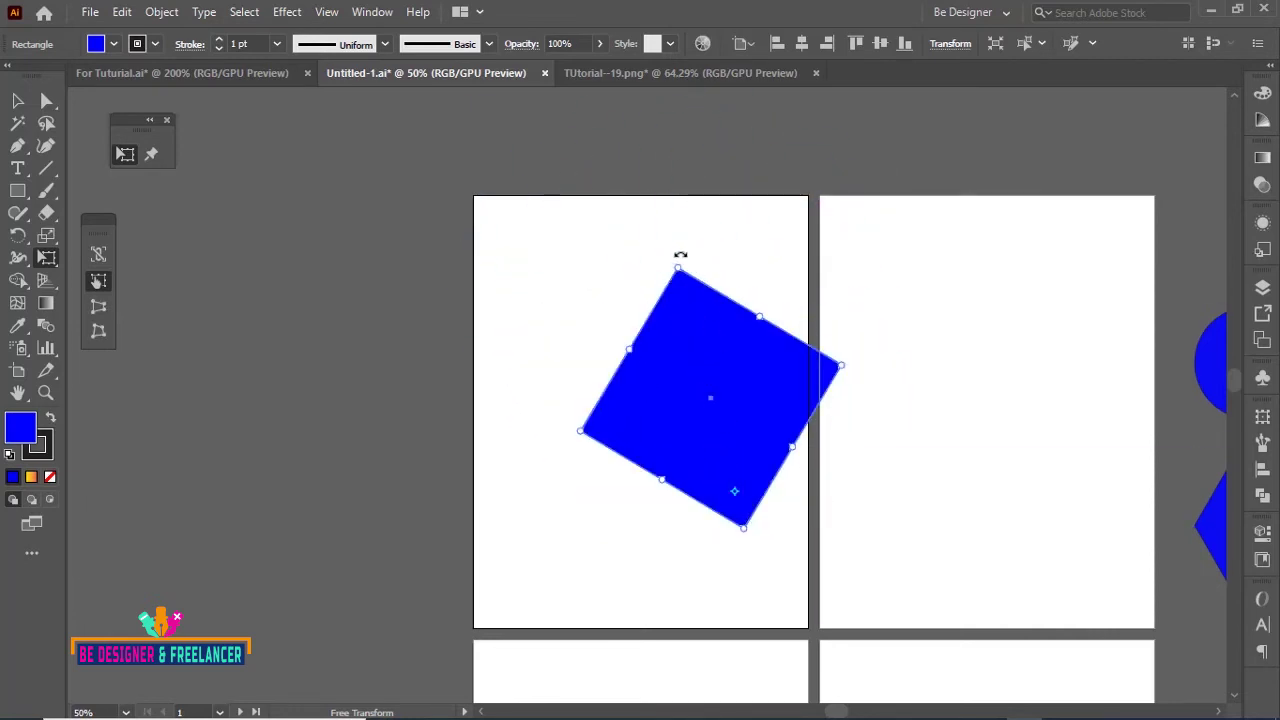
left_click_drag(680, 255, 900, 567)
key("ctrl+z")
key("v")
key("ctrl+z")
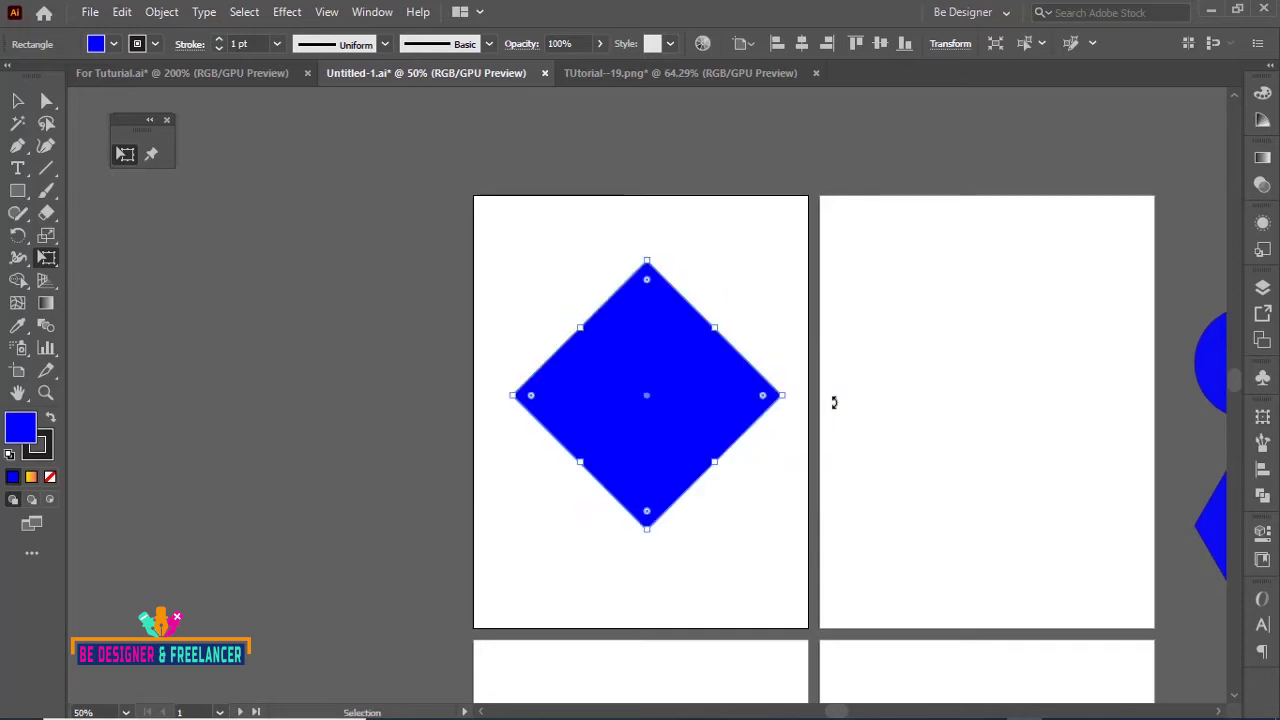
key("ctrl+z")
key("e")
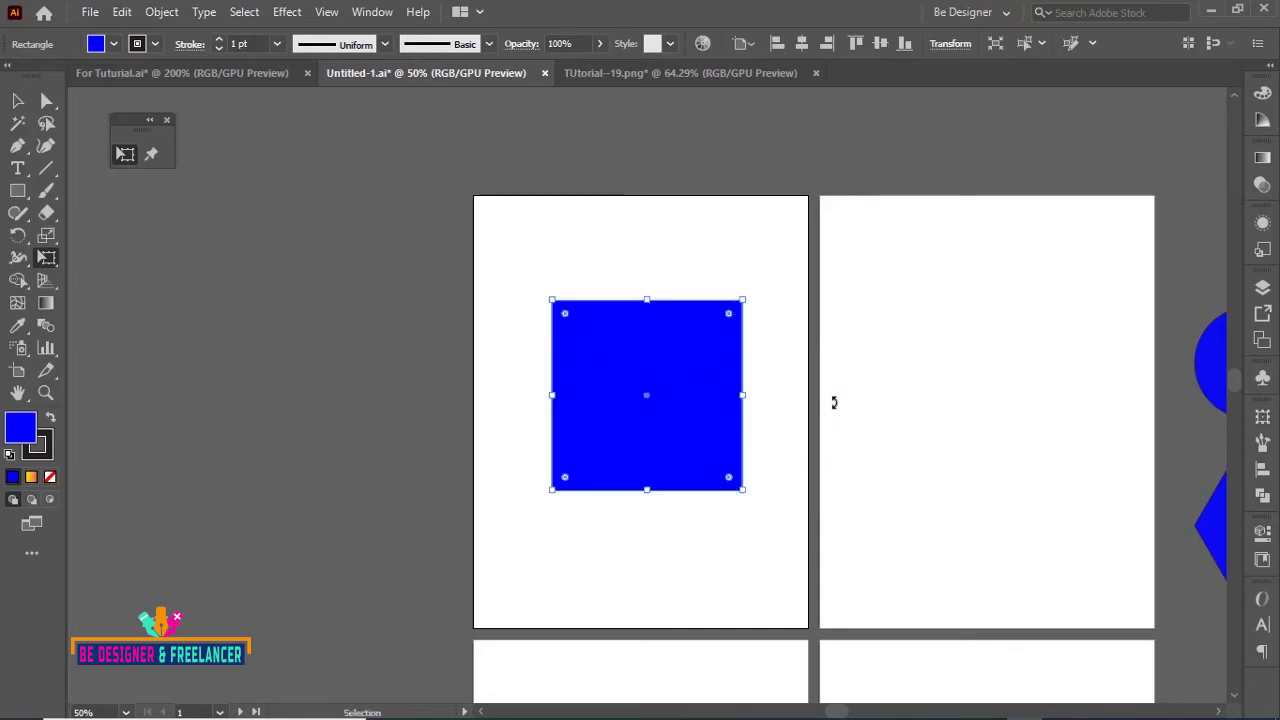
key("ctrl+0")
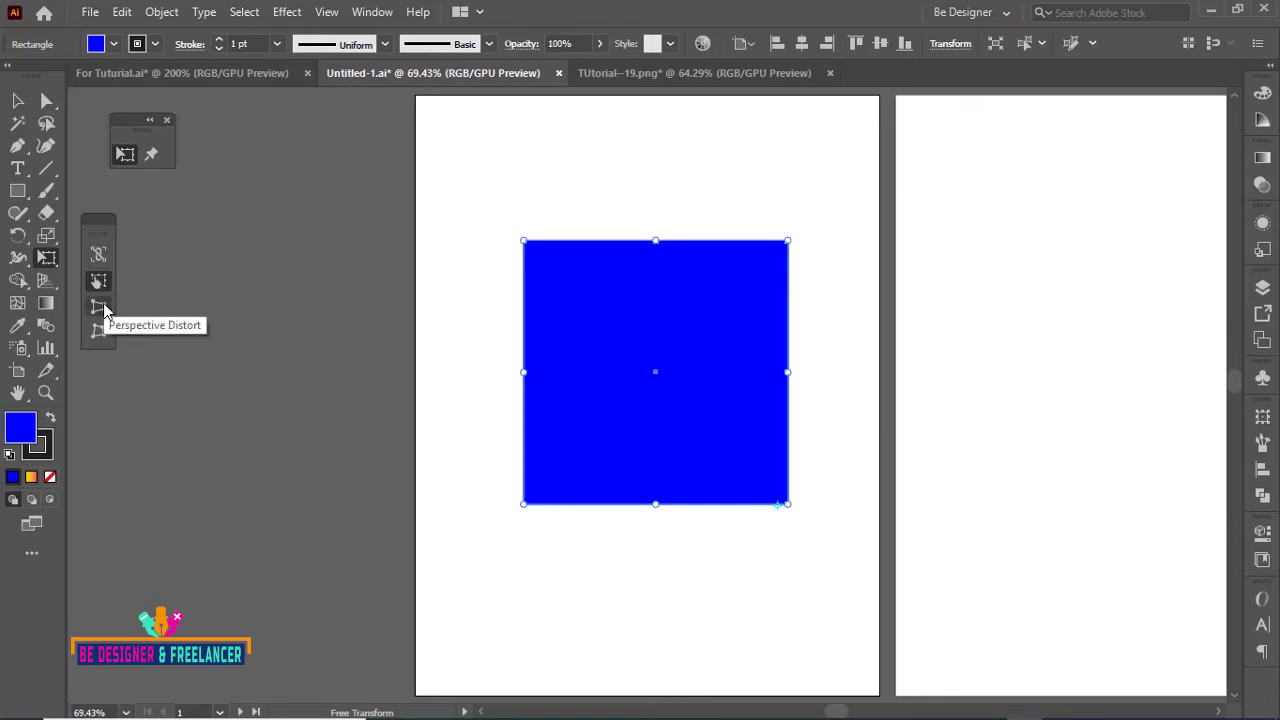
- Perspective-distort the square into a narrow-topped, wide-based trapezoid and move it left off the artboard
left_click(104, 310)
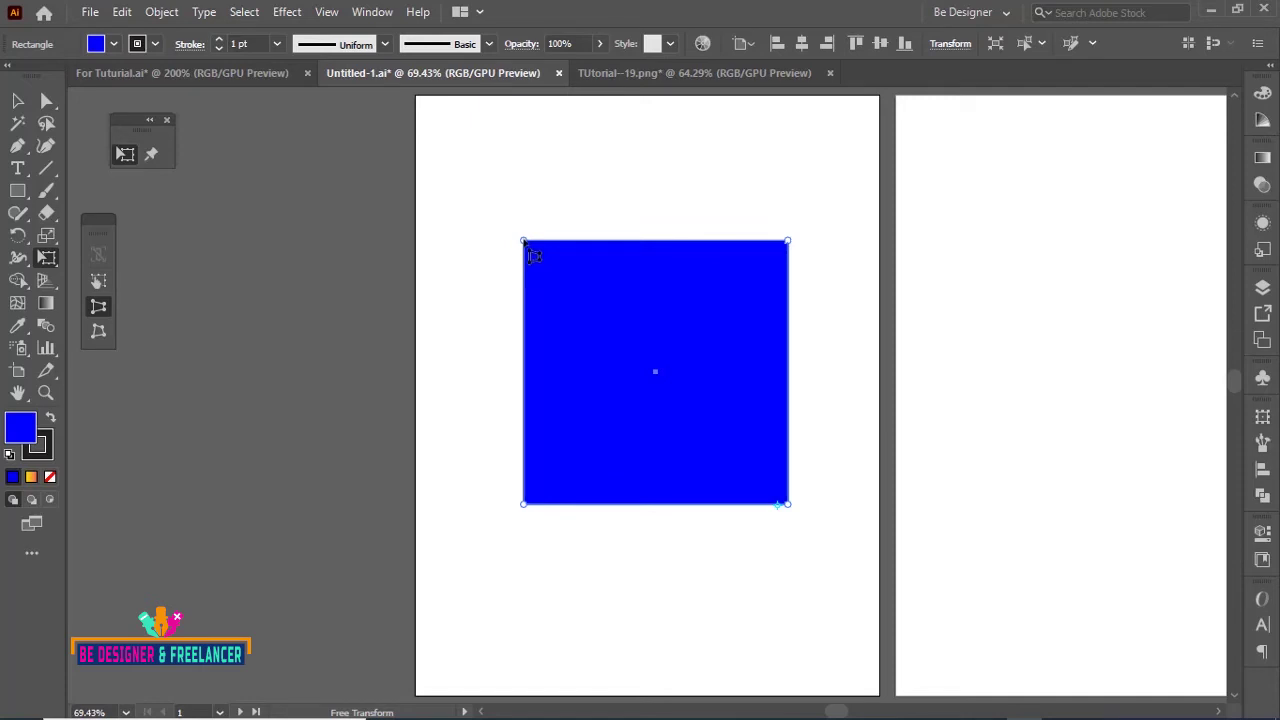
left_click_drag(524, 242, 607, 237)
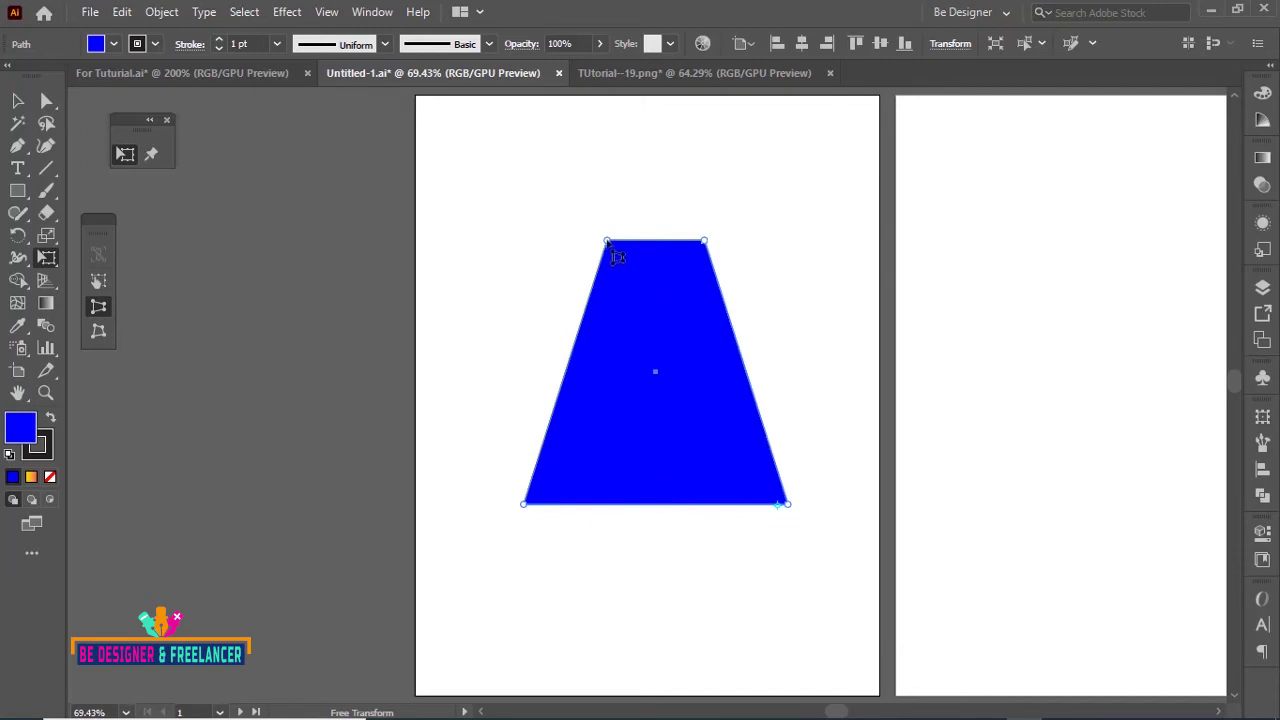
left_click_drag(607, 241, 636, 241)
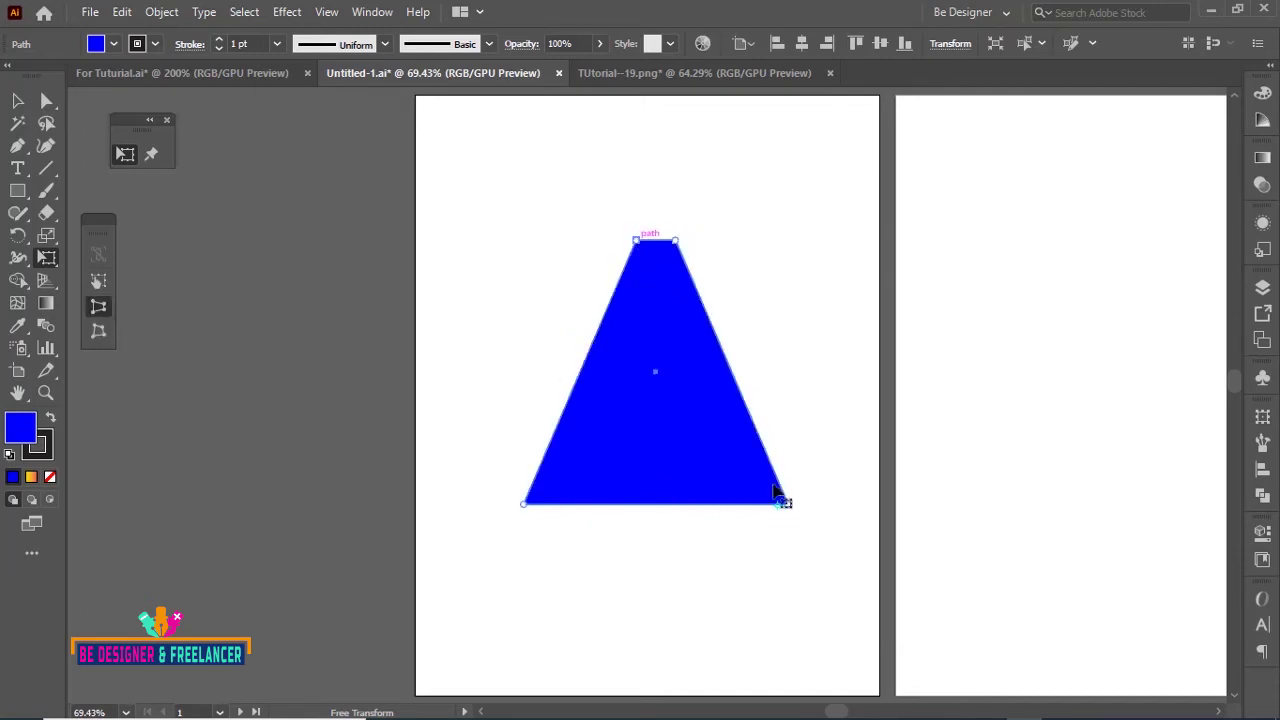
left_click_drag(774, 486, 941, 492)
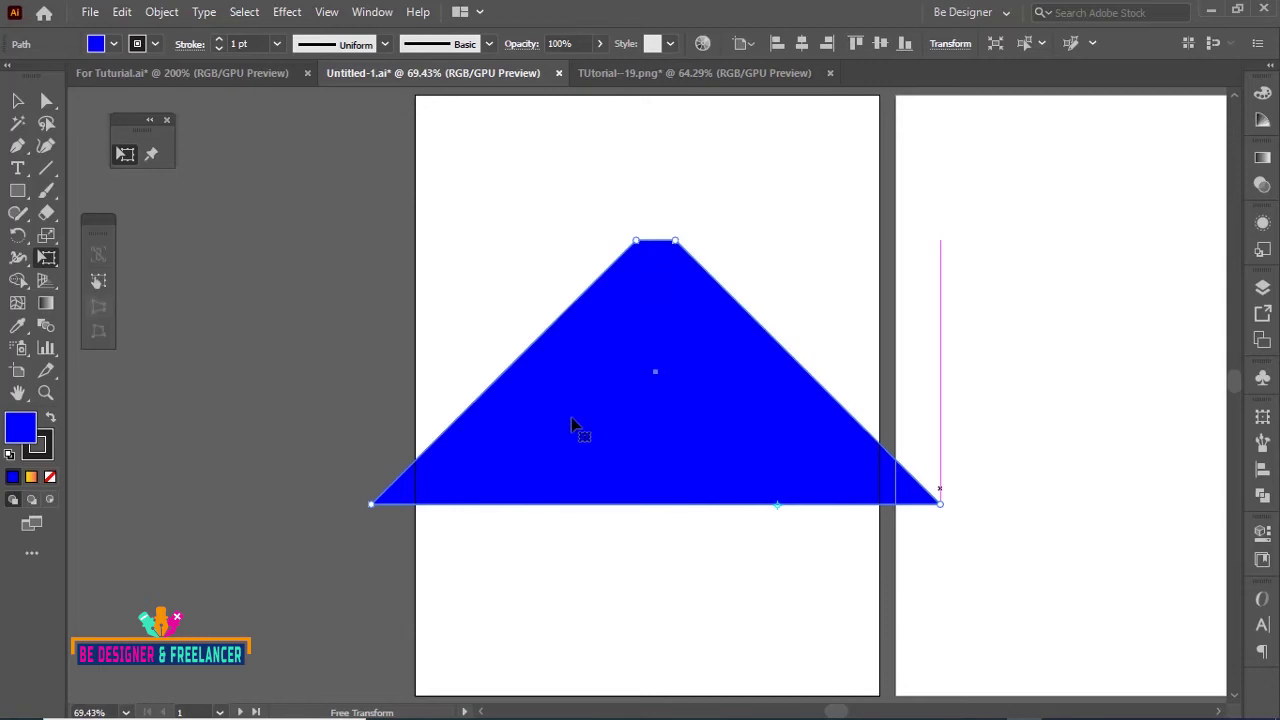
left_click_drag(724, 366, 320, 477)
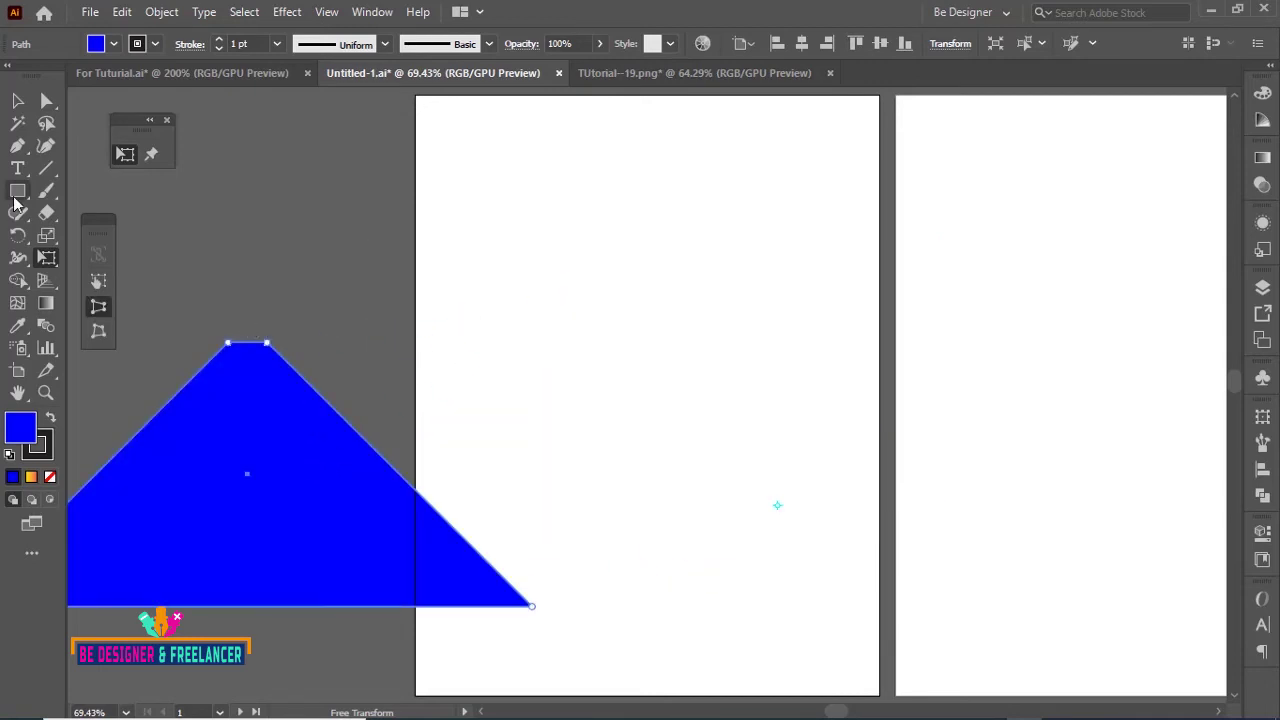
- Draw a circle, squeeze it into a tall oval with Perspective Distort, and place it atop the trapezoid
left_click(17, 191)
left_click(77, 236)
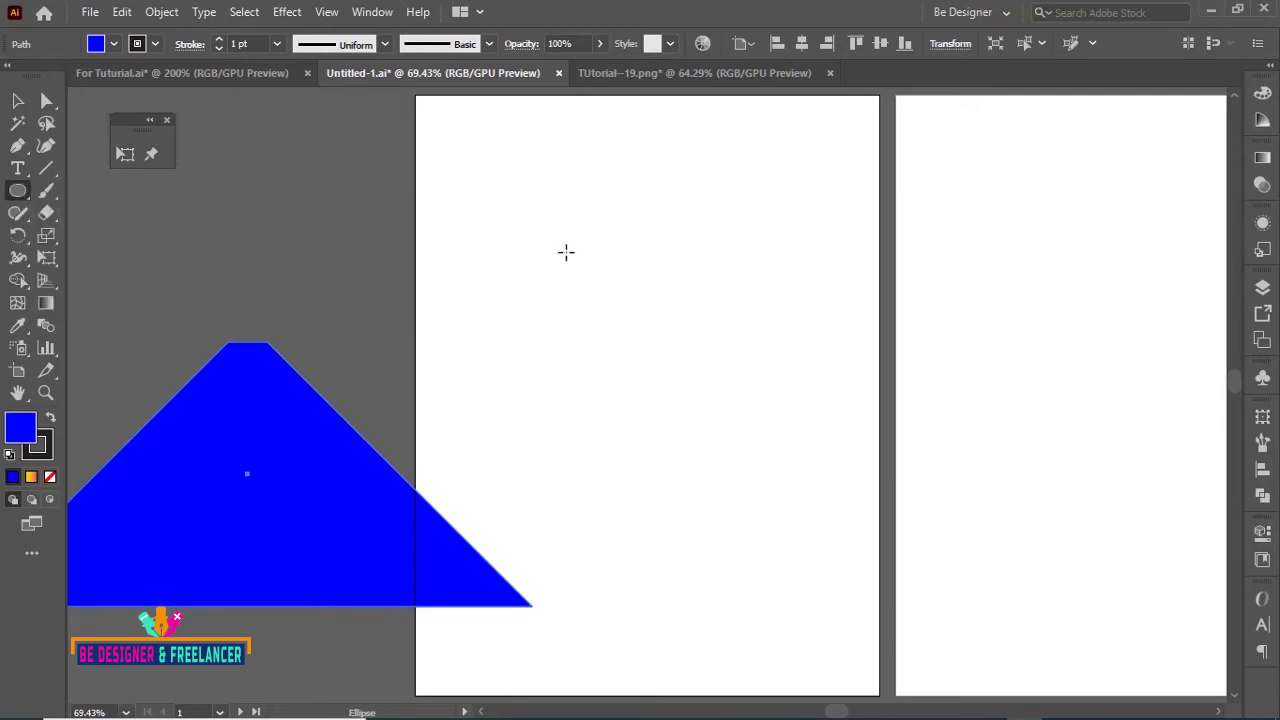
left_click_drag(570, 253, 758, 443)
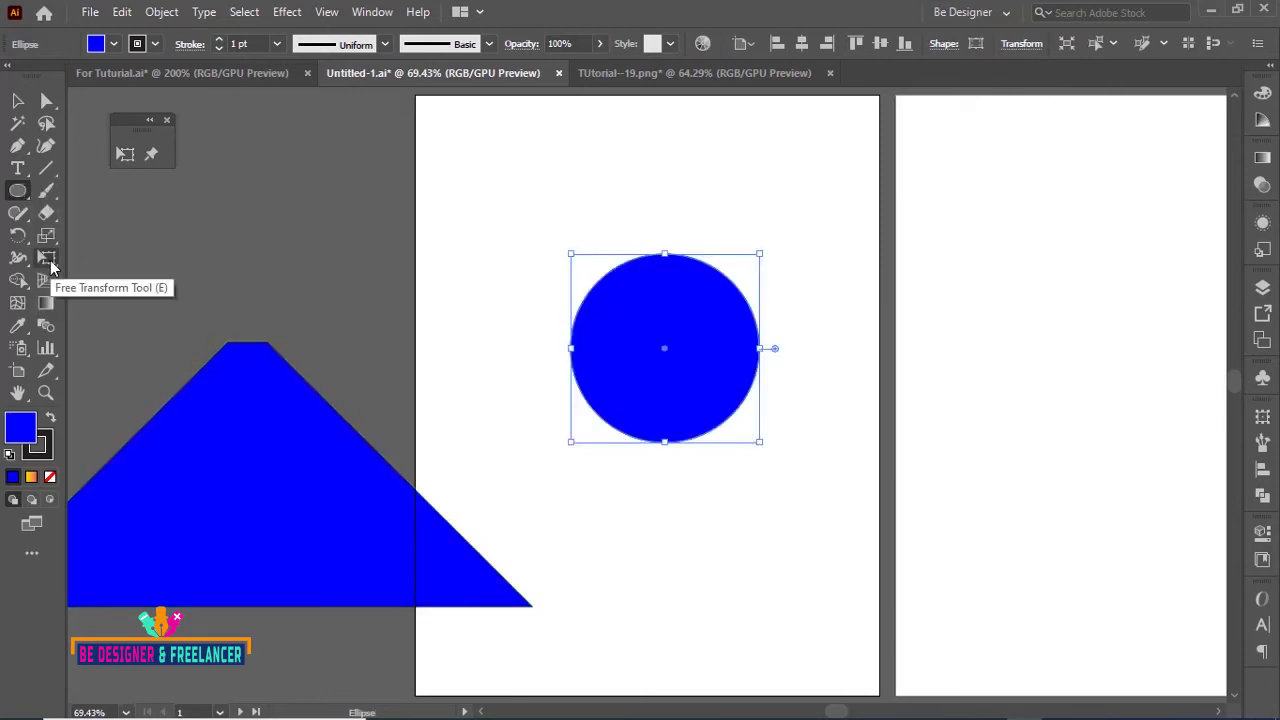
left_click(51, 262)
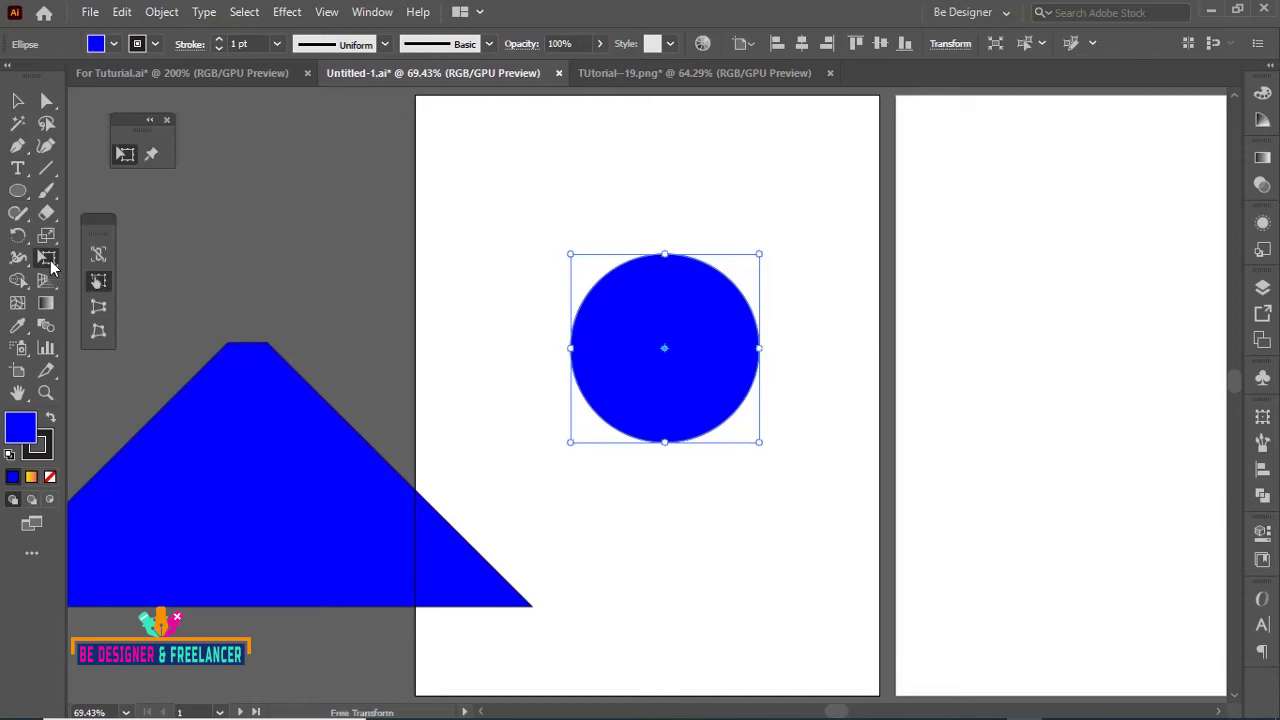
left_click(103, 304)
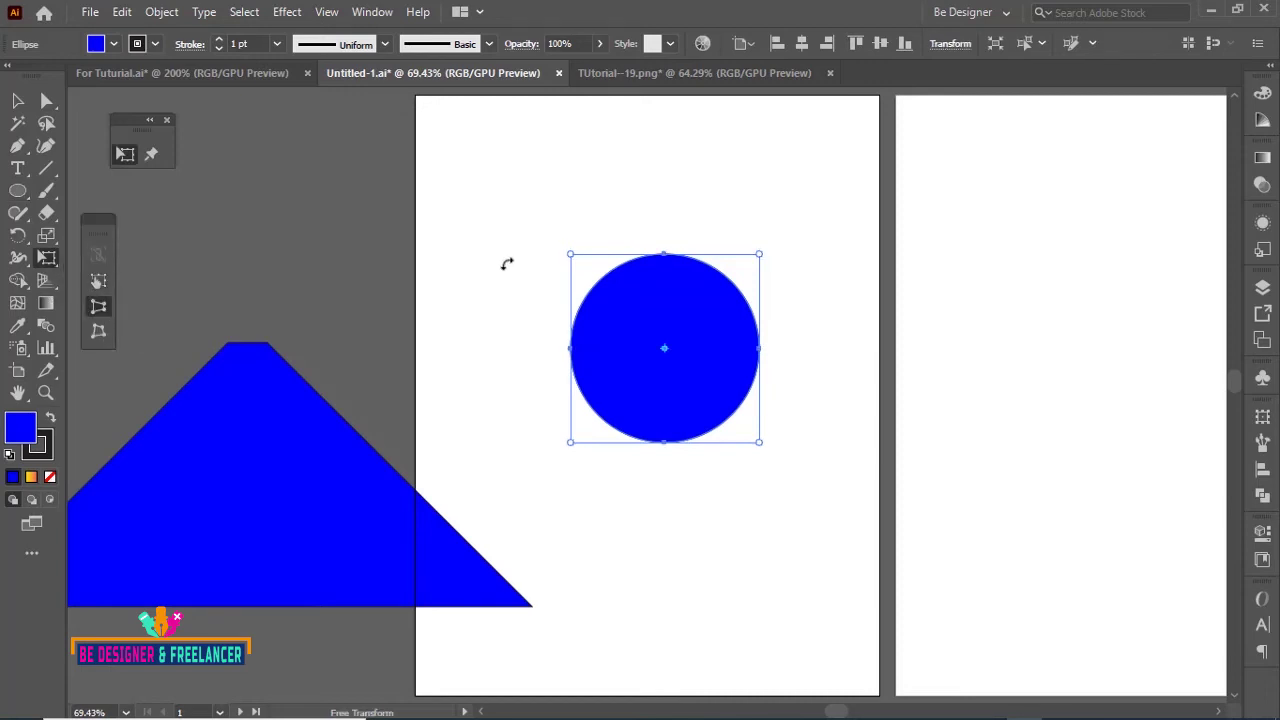
left_click_drag(570, 254, 645, 256)
key("v")
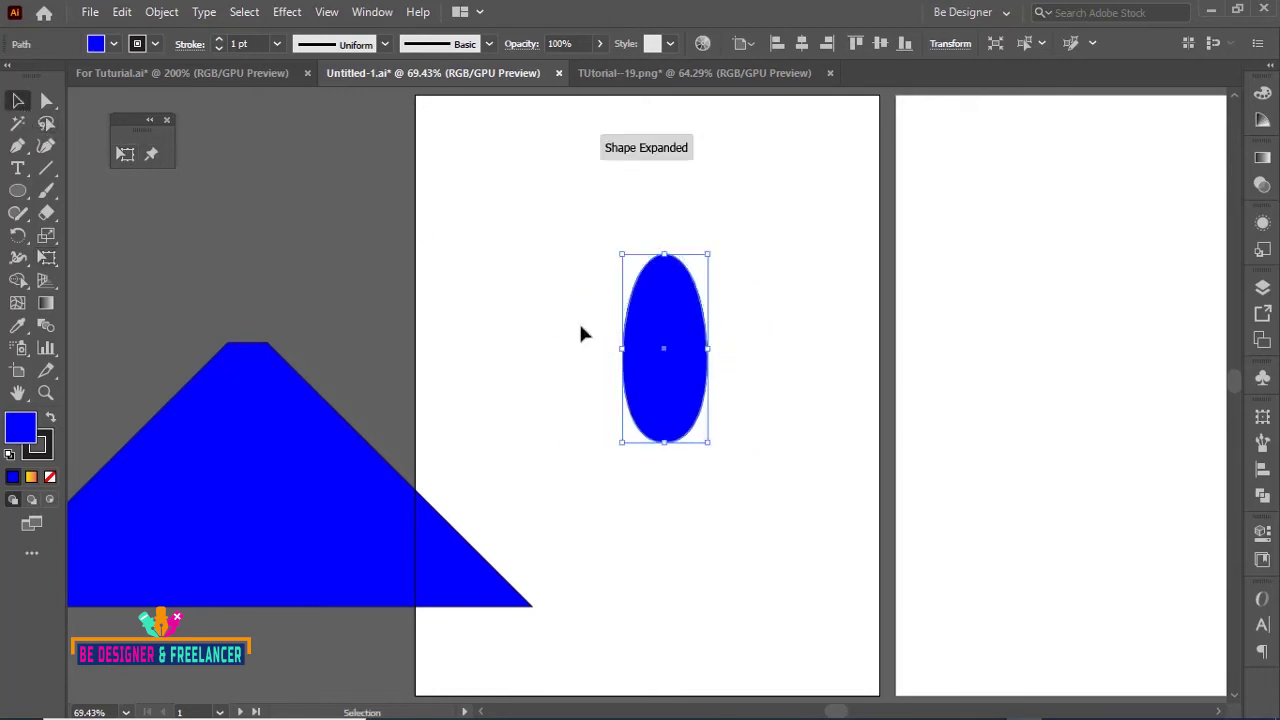
mouse_move(668, 328)
left_mouse_down()
mouse_move(313, 258)
mouse_move(307, 234)
left_mouse_up()
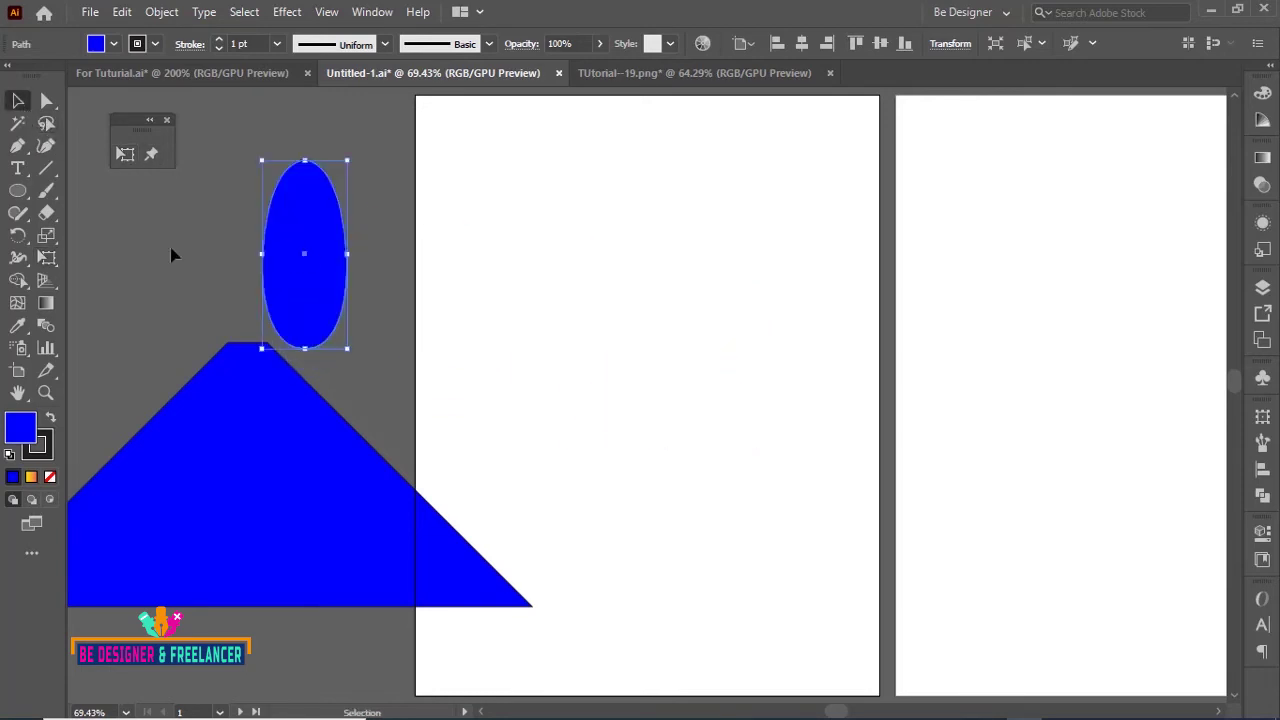
- Draw a hexagon, taper its top with Perspective Distort, then move it lower and deselect
left_click(18, 190)
left_click(84, 257)
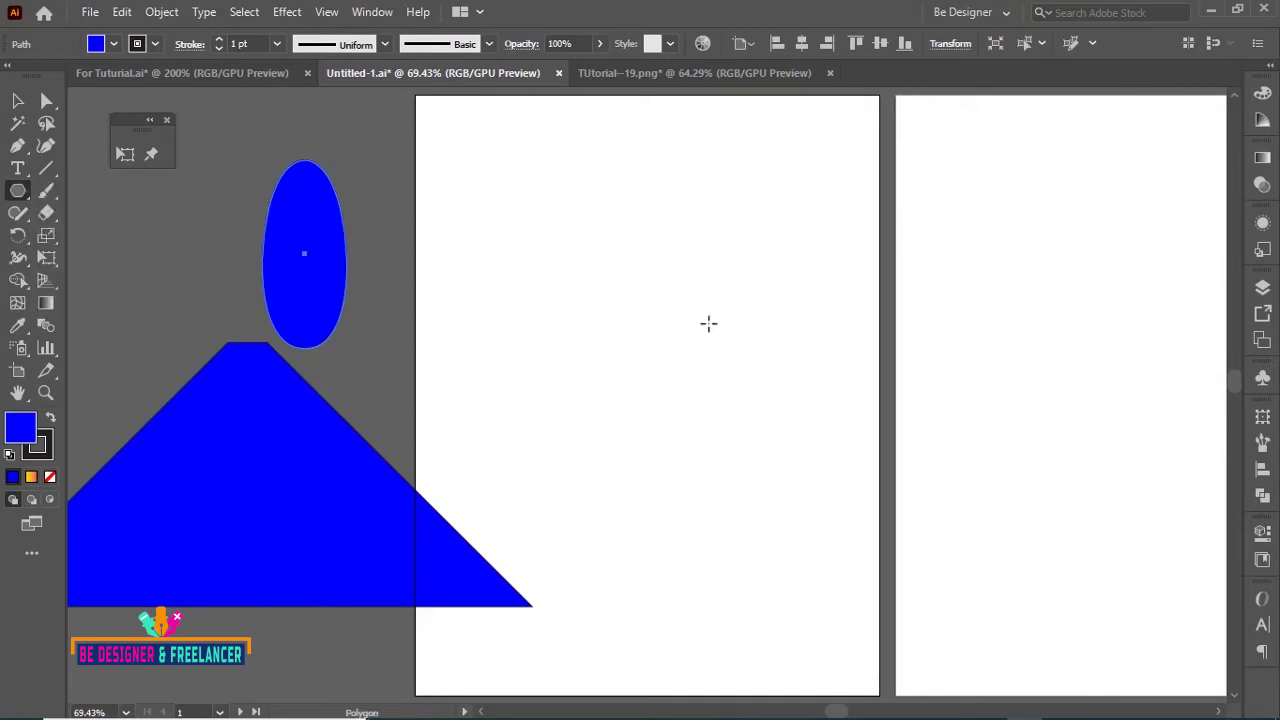
left_click_drag(618, 288, 709, 401)
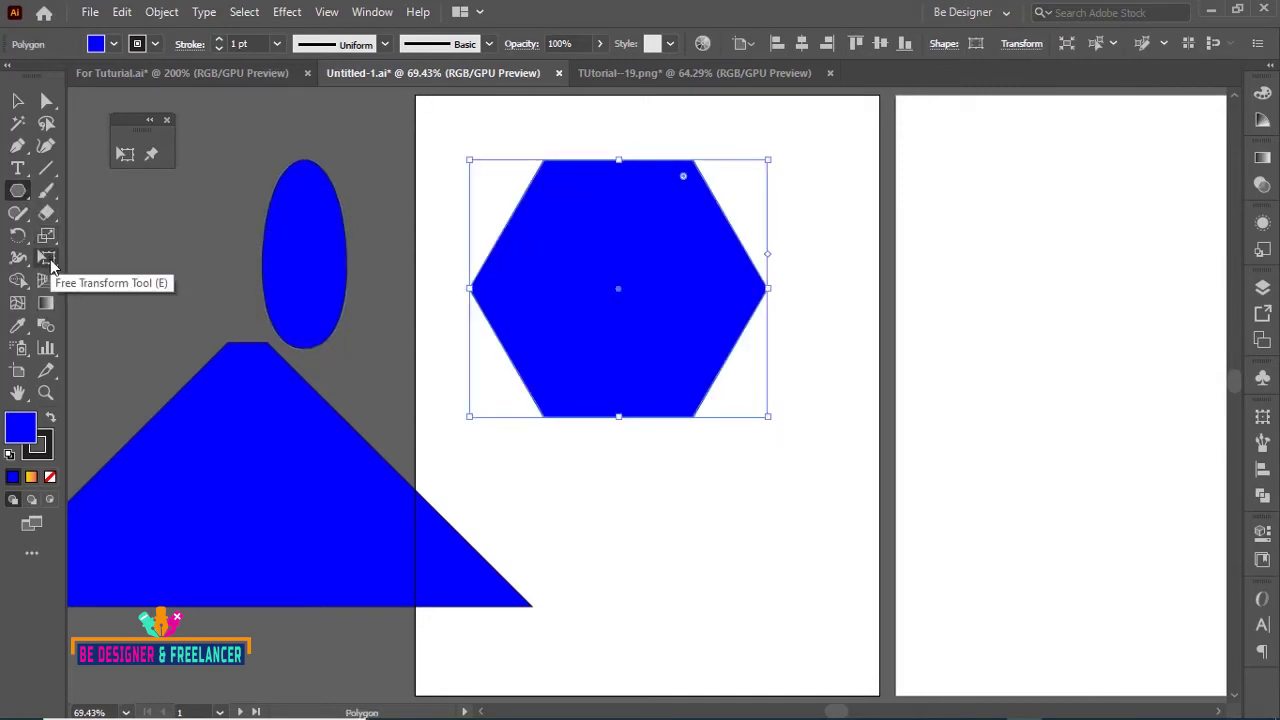
left_click(46, 257)
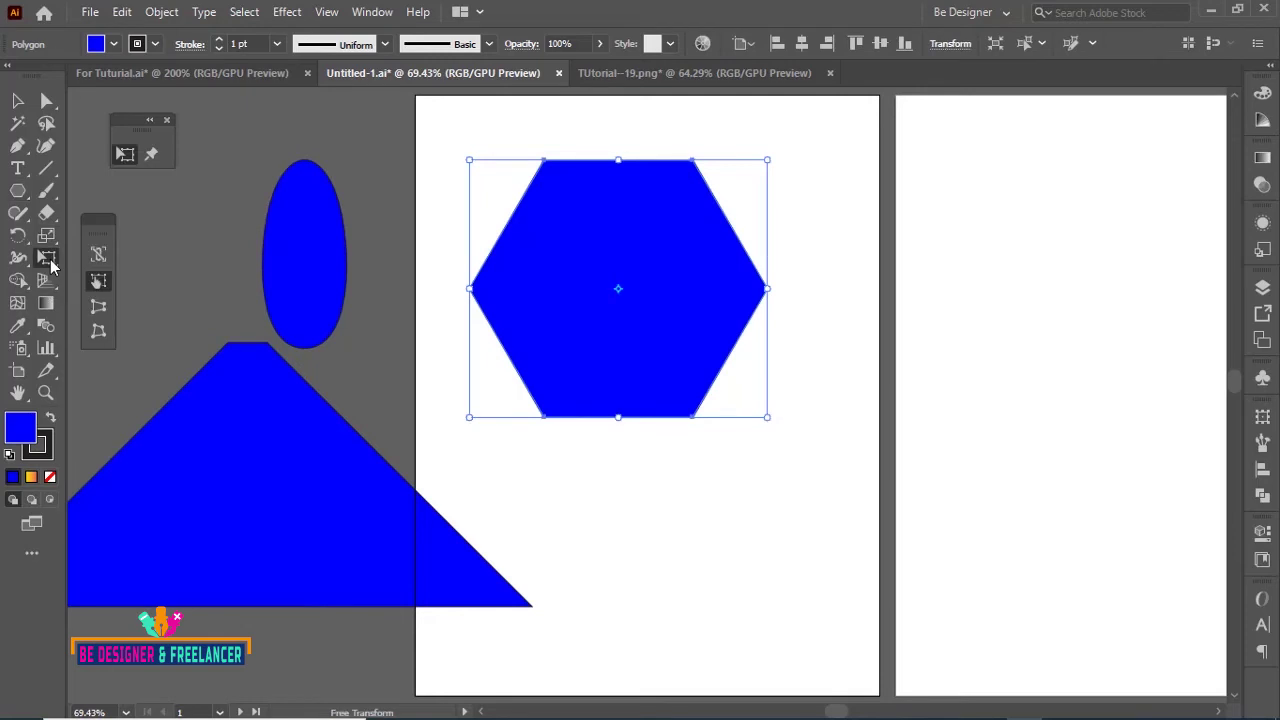
left_click(98, 307)
left_click_drag(470, 160, 586, 163)
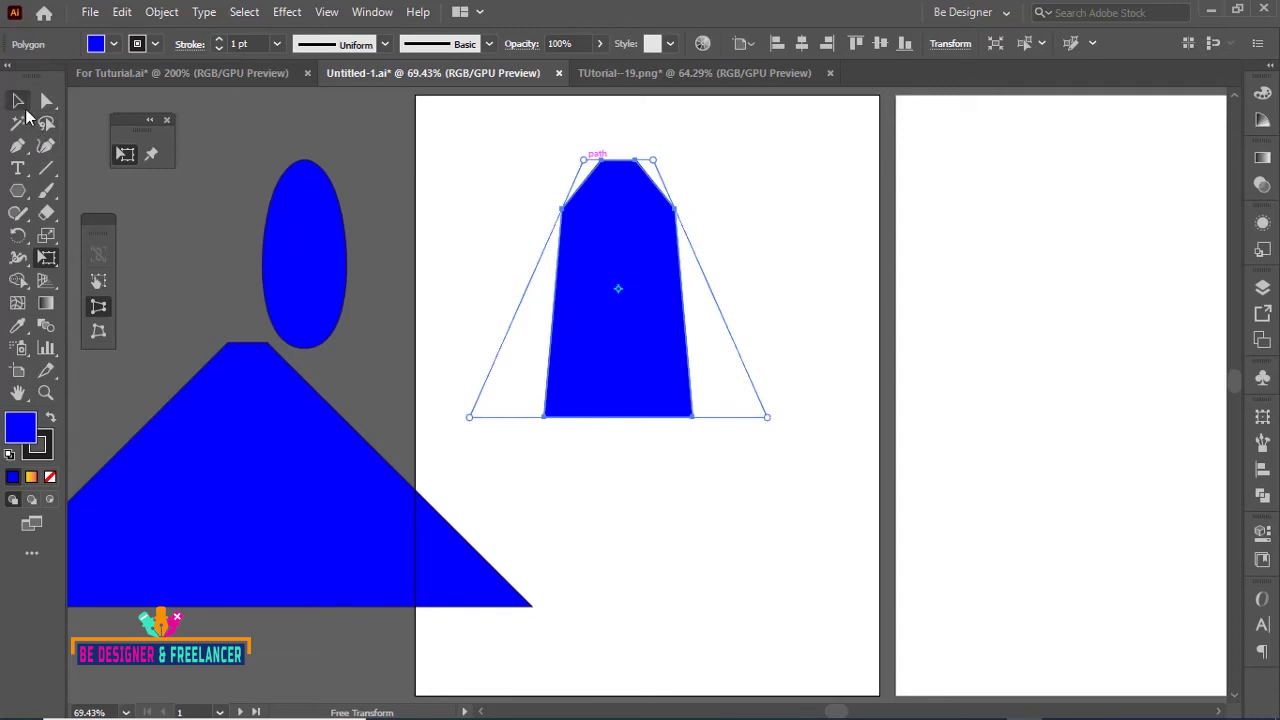
left_click(18, 101)
left_click_drag(665, 295, 694, 403)
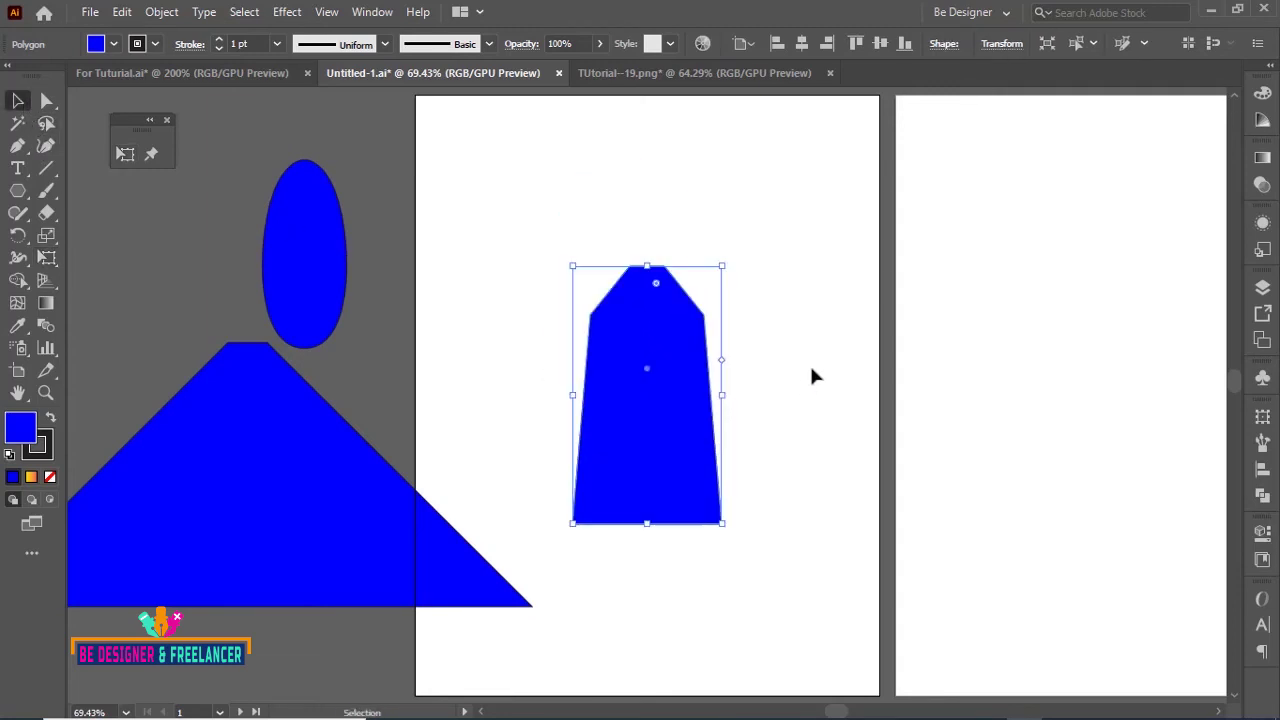
left_click(777, 303)
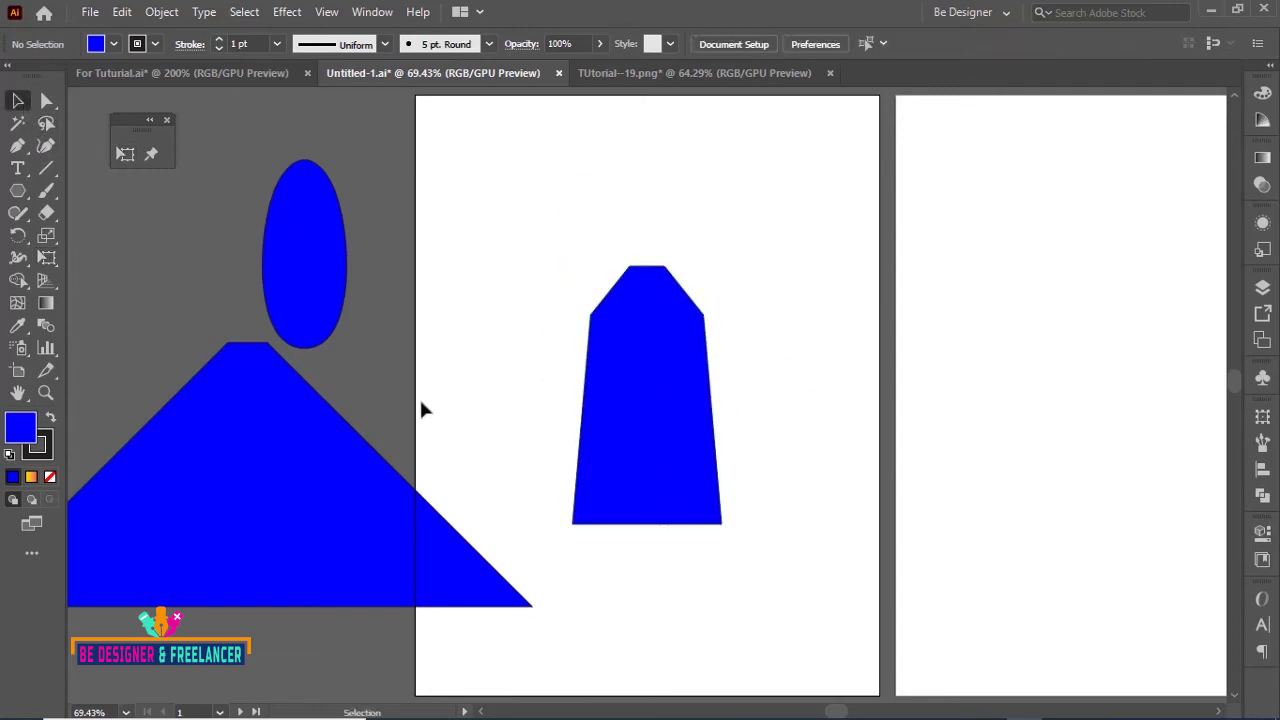
- Move the gradient pillar corridor artwork onto the second artboard
left_click_drag(1018, 386, 407, 371)
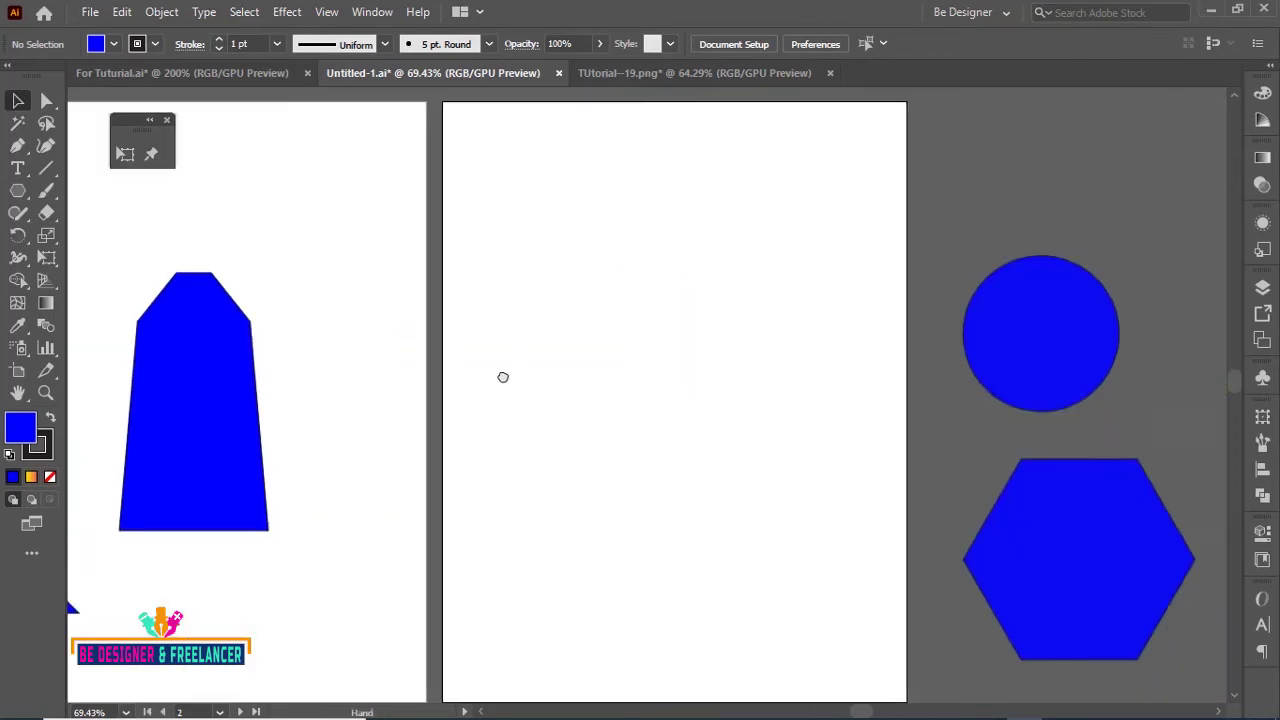
left_click_drag(1106, 412, 291, 383)
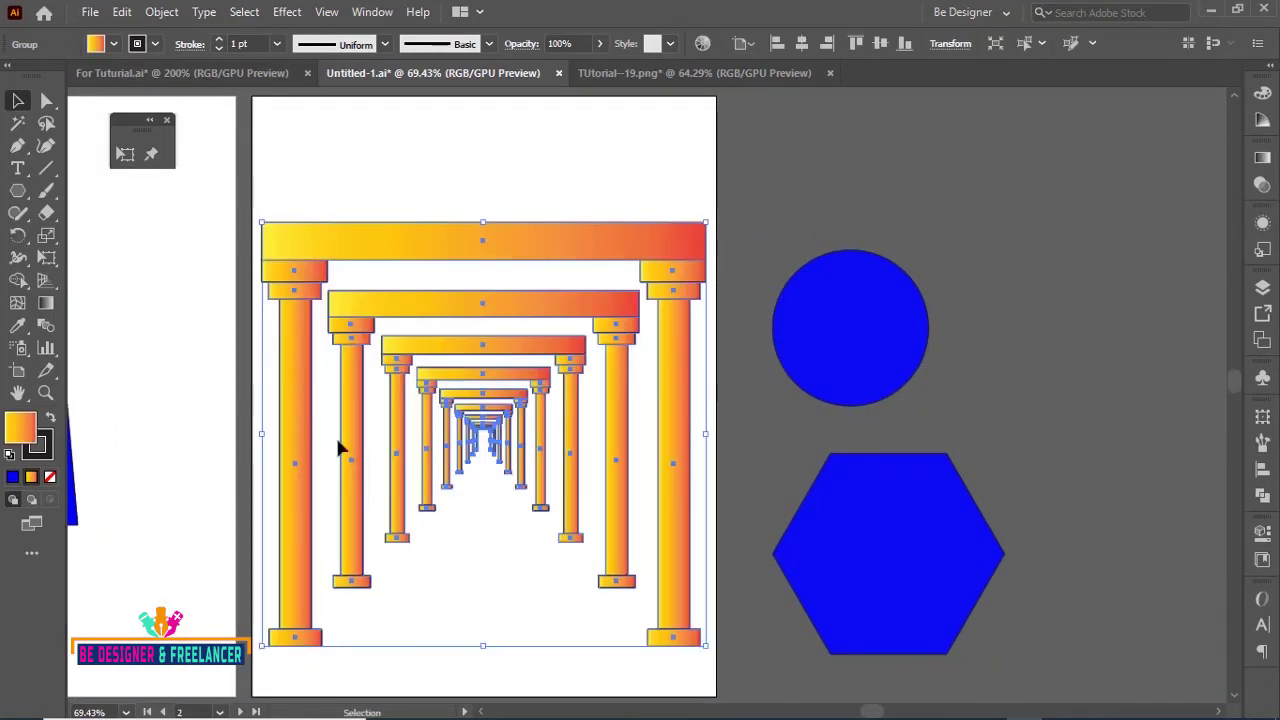
scroll(500, 537, "down", 2)
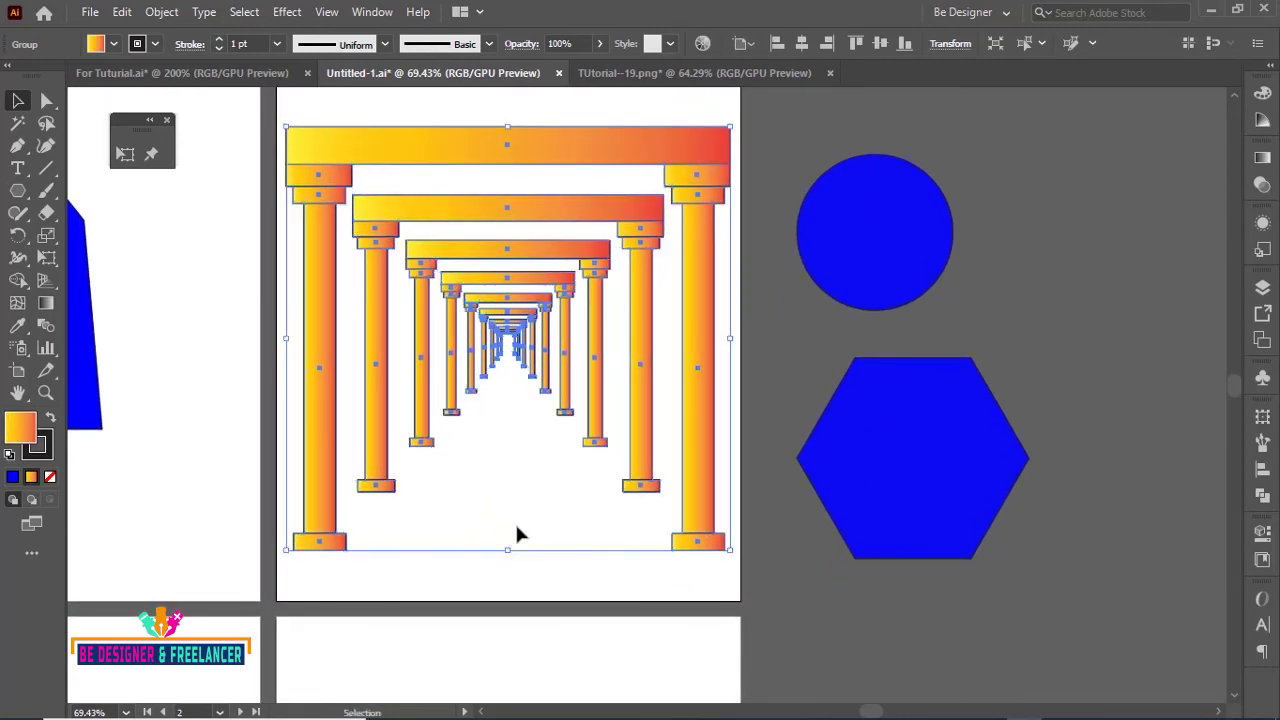
left_click(1056, 362)
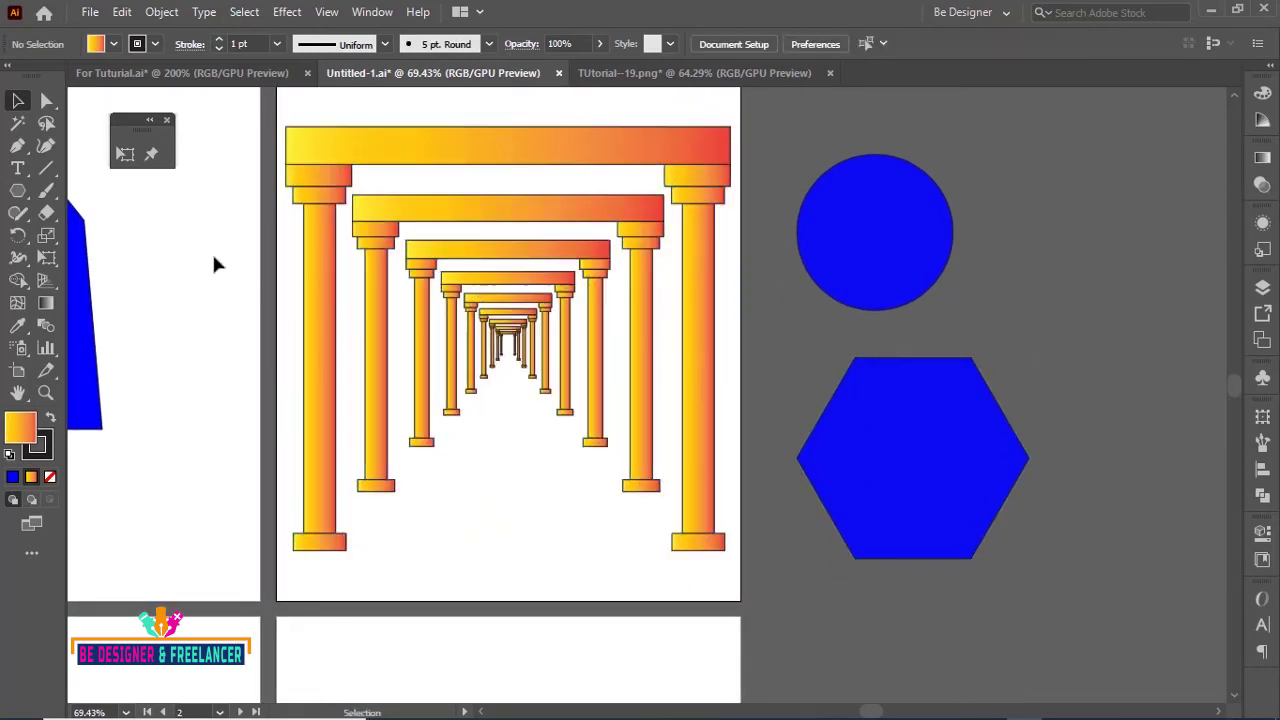
- Draw a rectangle over the corridor's lower centre, nudge it left, and fill it 4F4F4F
left_click_drag(17, 190, 80, 189)
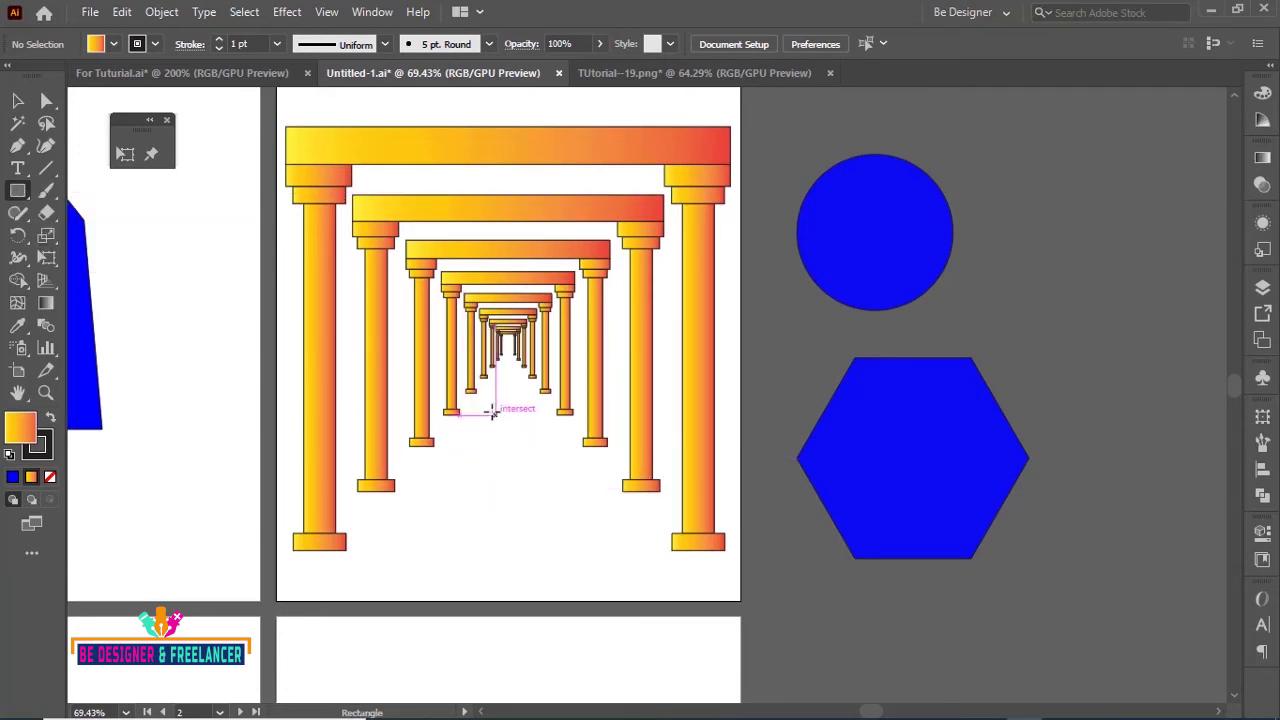
mouse_move(400, 320)
left_mouse_down()
mouse_move(622, 566)
mouse_move(621, 550)
mouse_move(660, 549)
left_mouse_up()
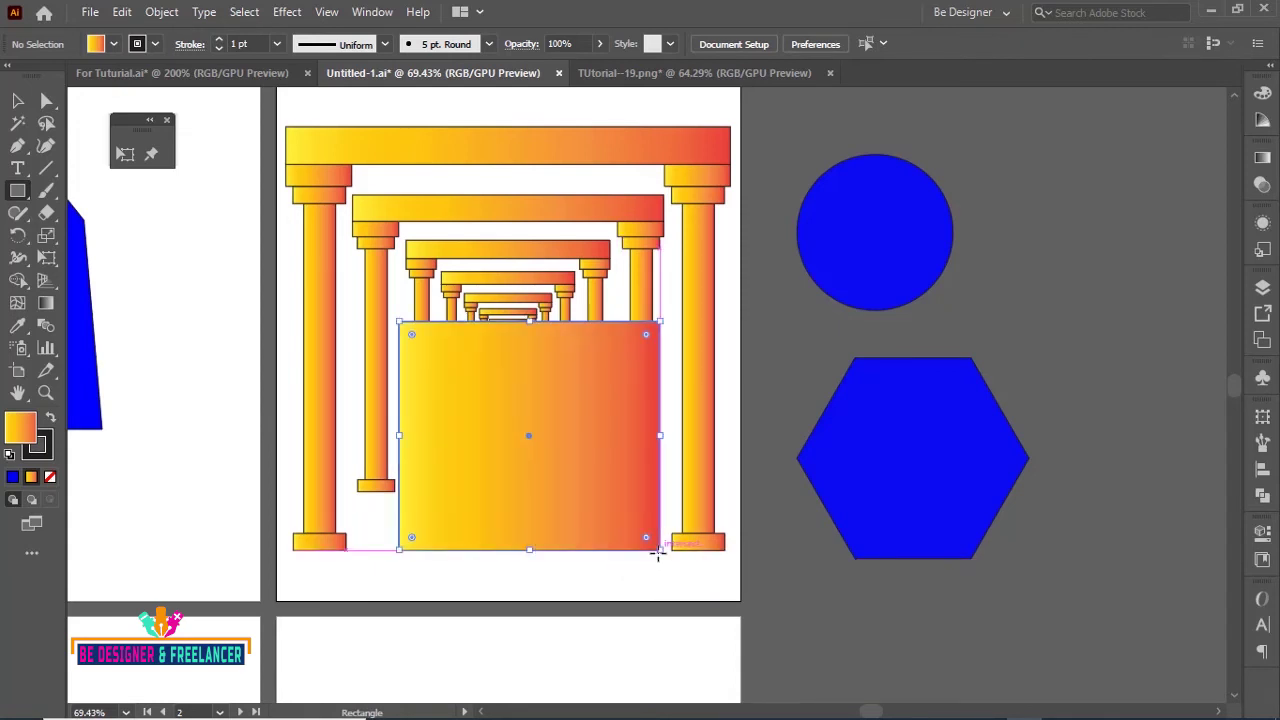
key("Left")
key("Left")
key("Left")
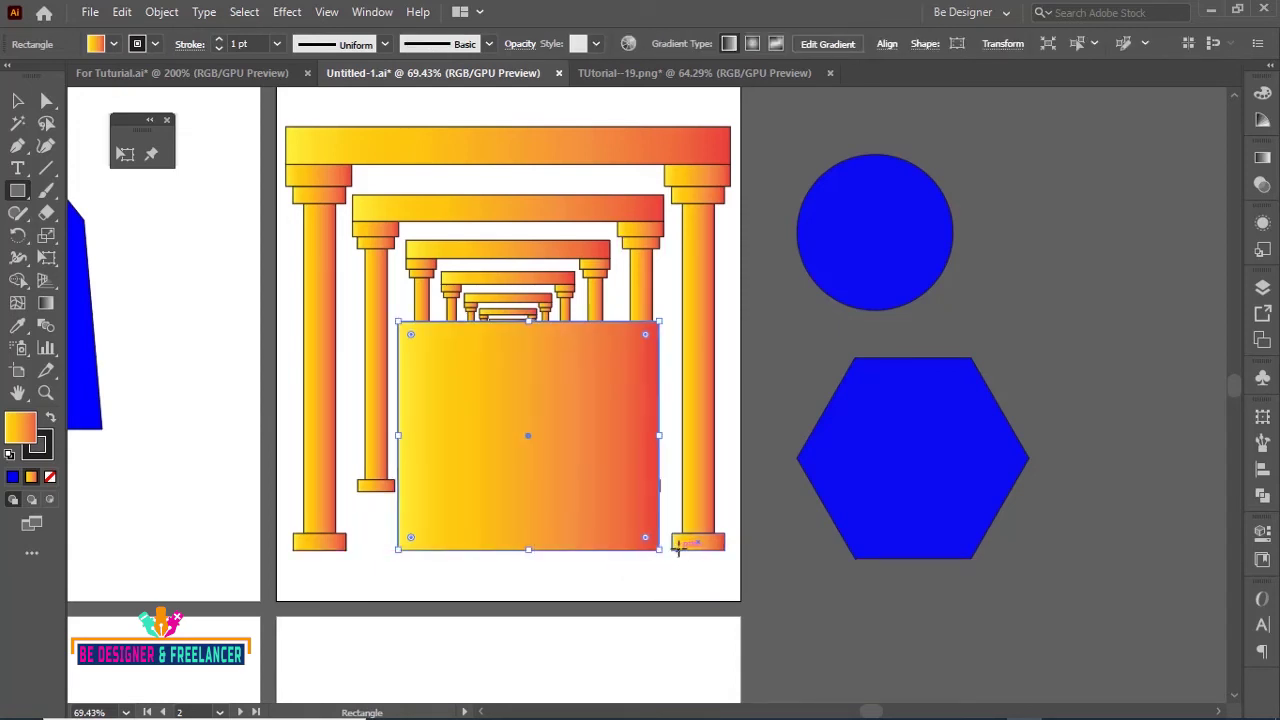
key("Left")
key("Left")
key("Left")
key("Left")
key("Left")
key("Left")
key("Left")
key("Left")
key("Left")
key("Left")
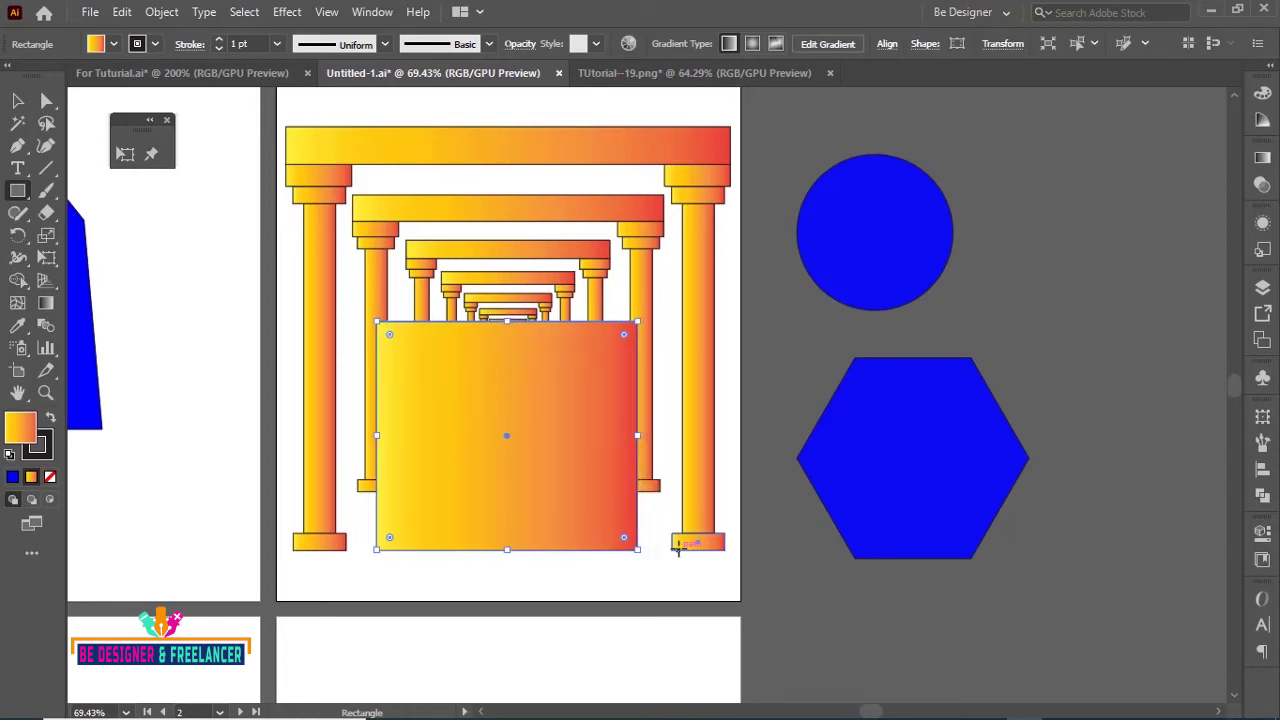
double_click(25, 434)
type("4f4f4f")
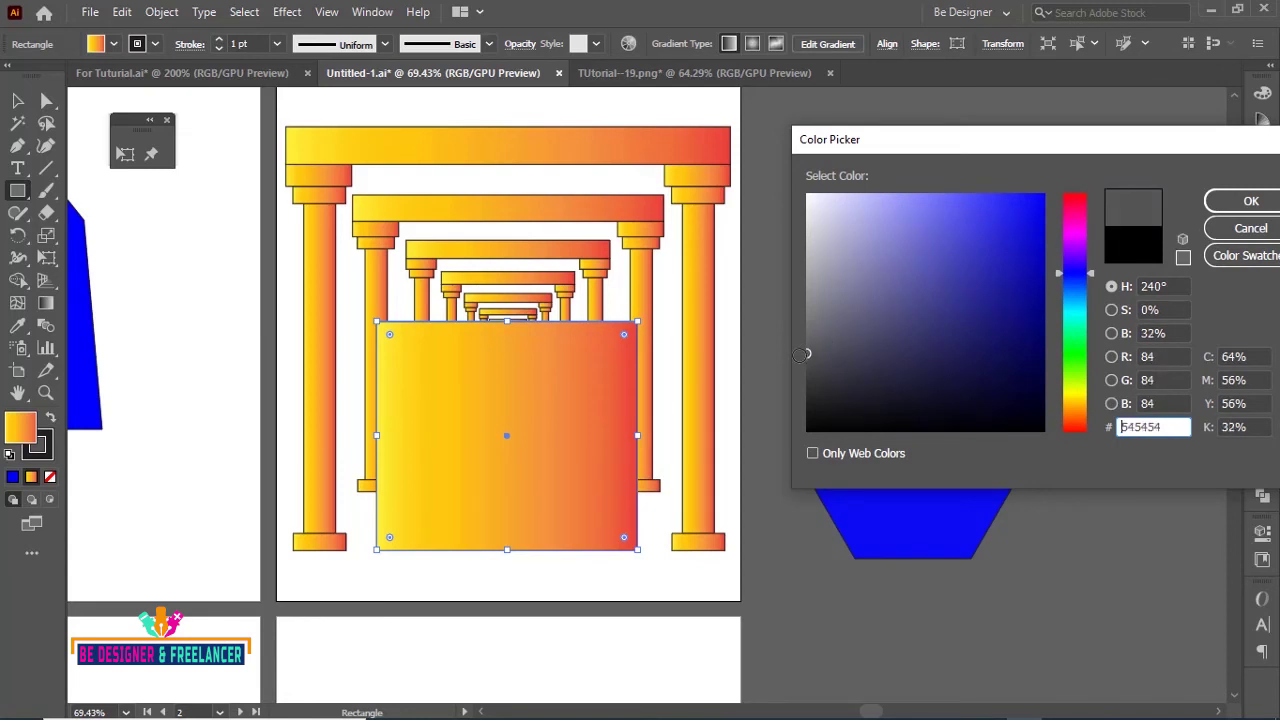
left_click(1220, 205)
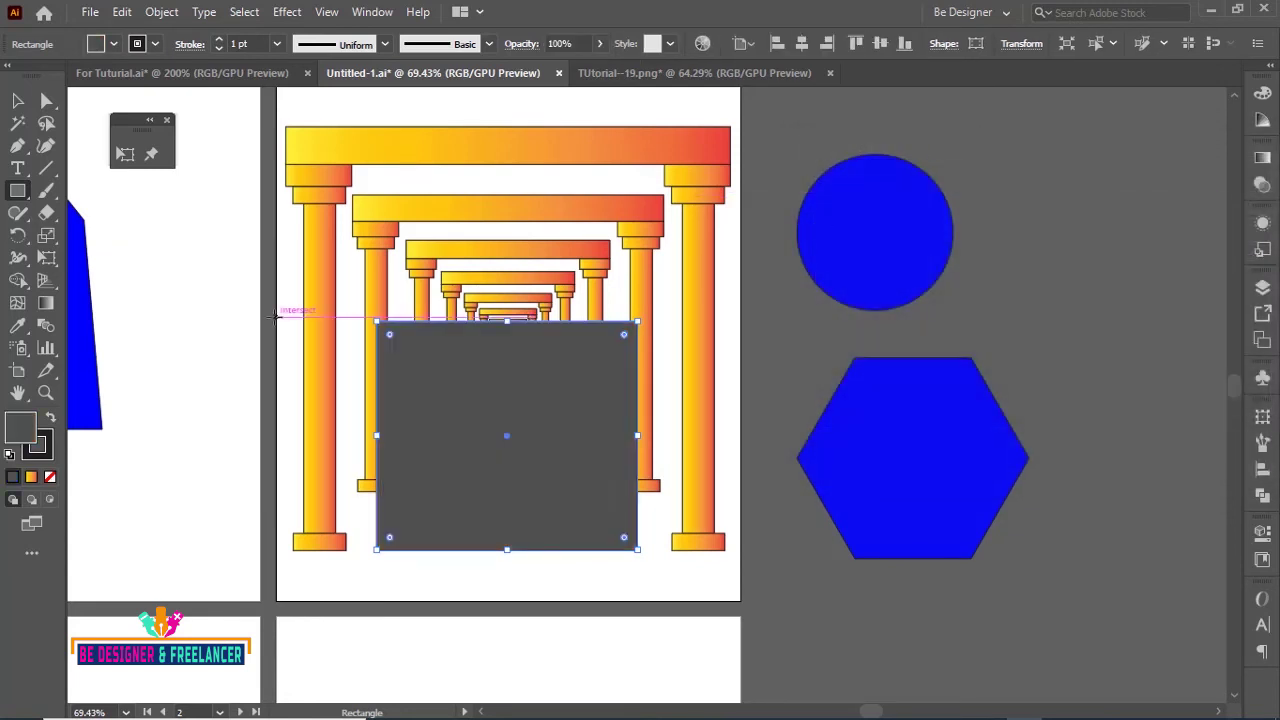
- Perspective-distort the grey rectangle into a trapezoid and move it down to the artboard's bottom edge
left_click(47, 259)
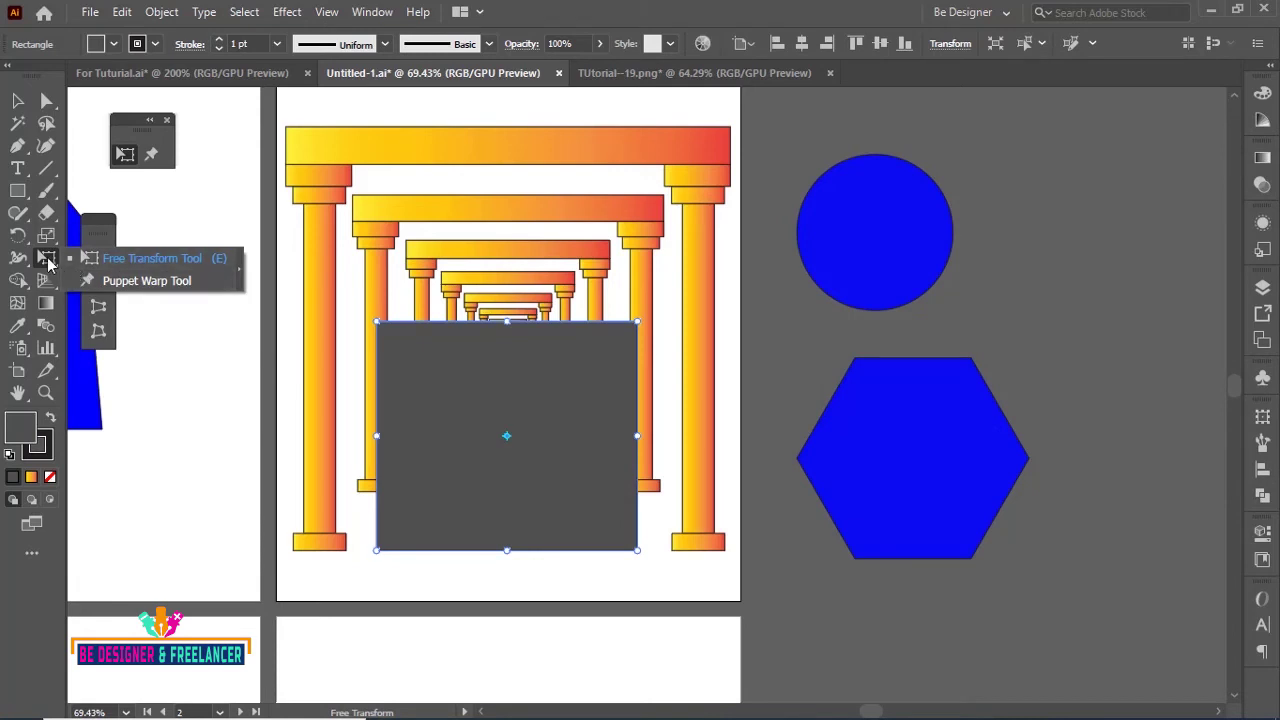
left_click(98, 311)
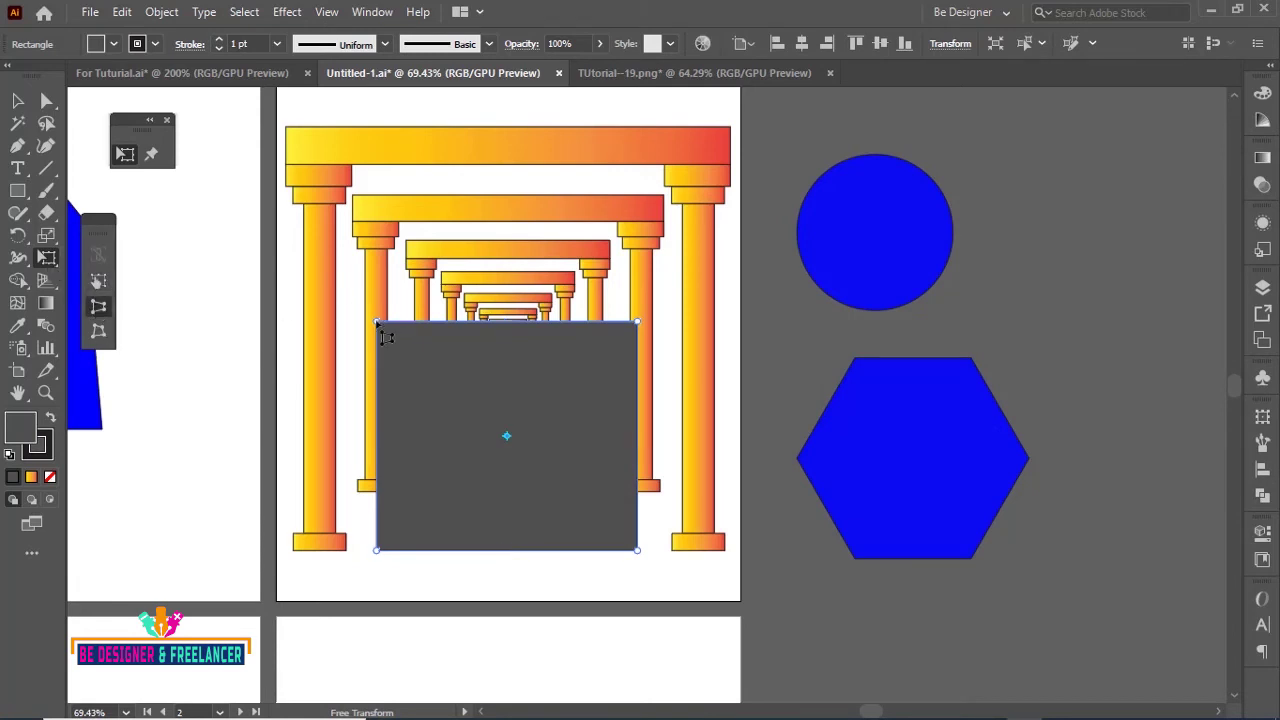
mouse_move(384, 326)
left_mouse_down()
mouse_move(480, 324)
mouse_move(491, 340)
left_mouse_up()
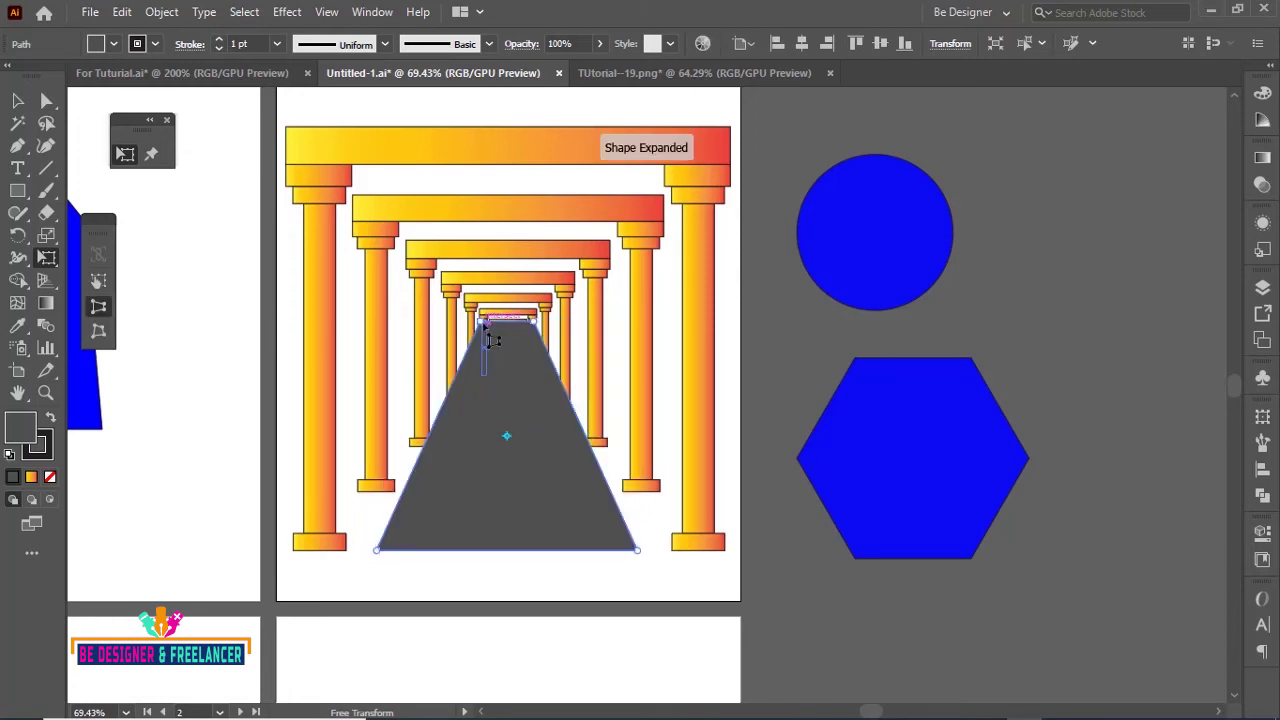
left_click(486, 330)
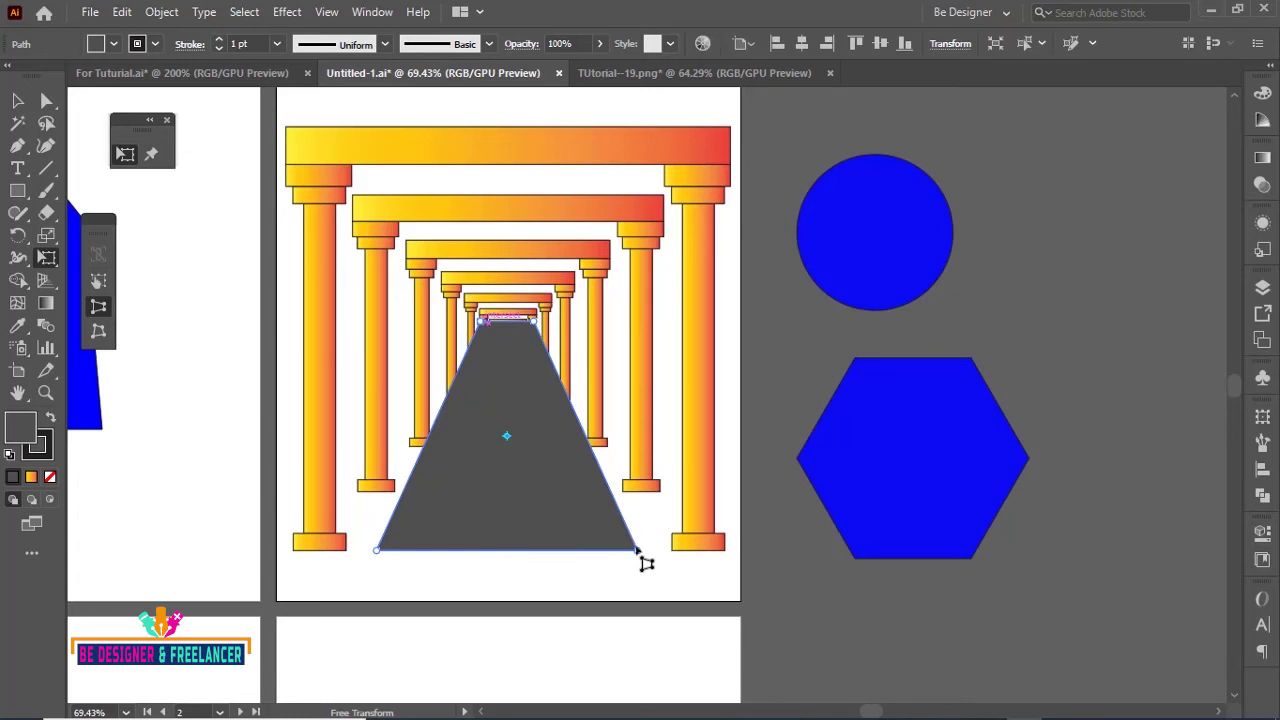
left_click_drag(637, 550, 580, 549)
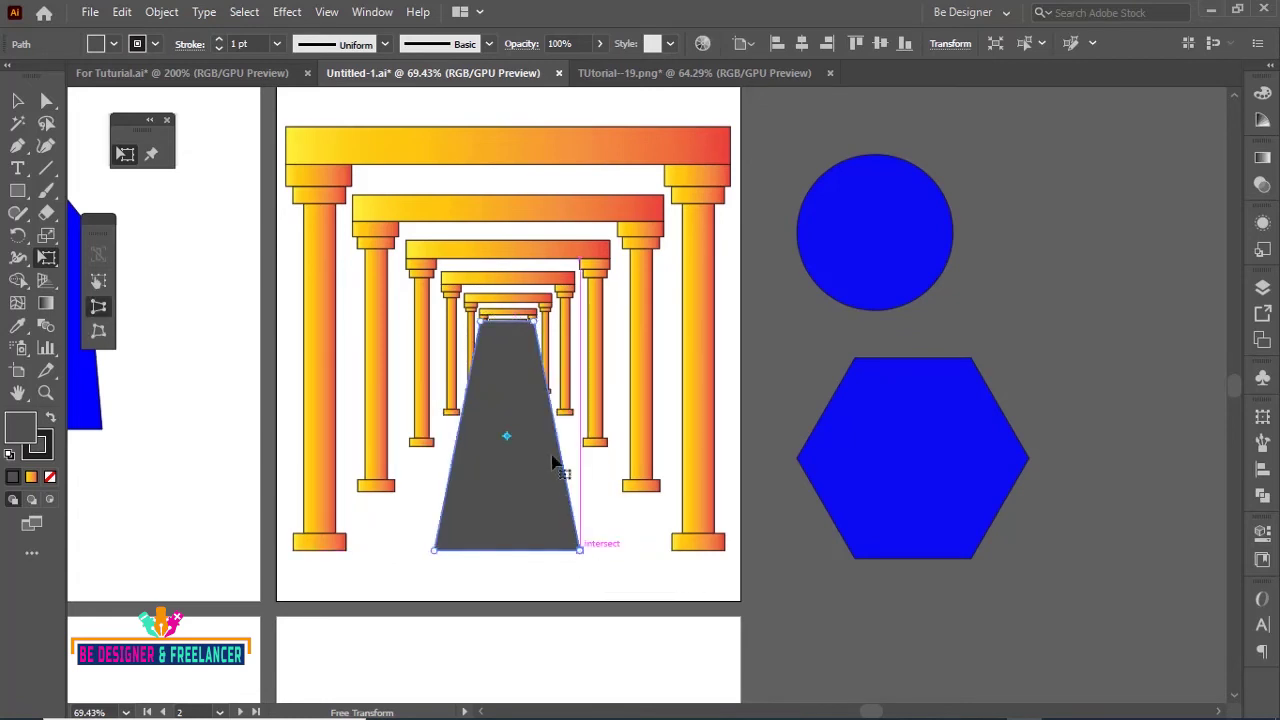
left_click(18, 101)
left_click_drag(520, 352, 515, 424)
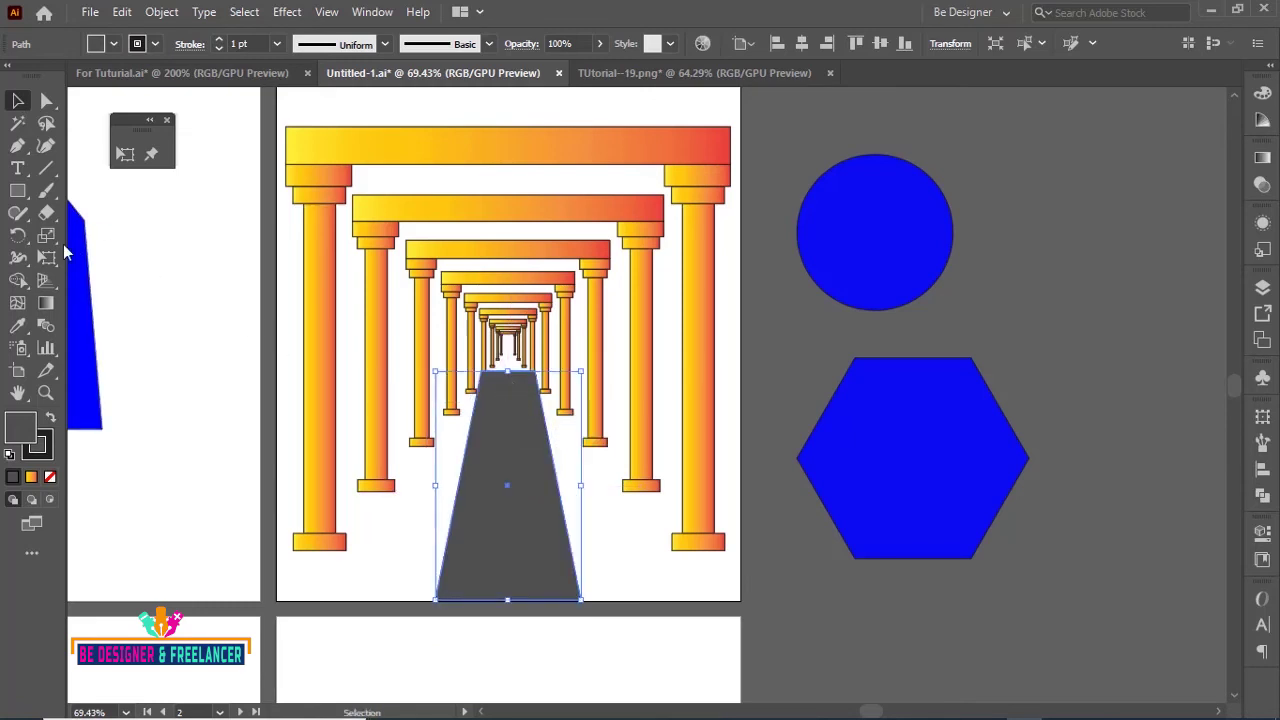
- Narrow the trapezoid's top into a tapering road and raise it slightly
left_click(47, 258)
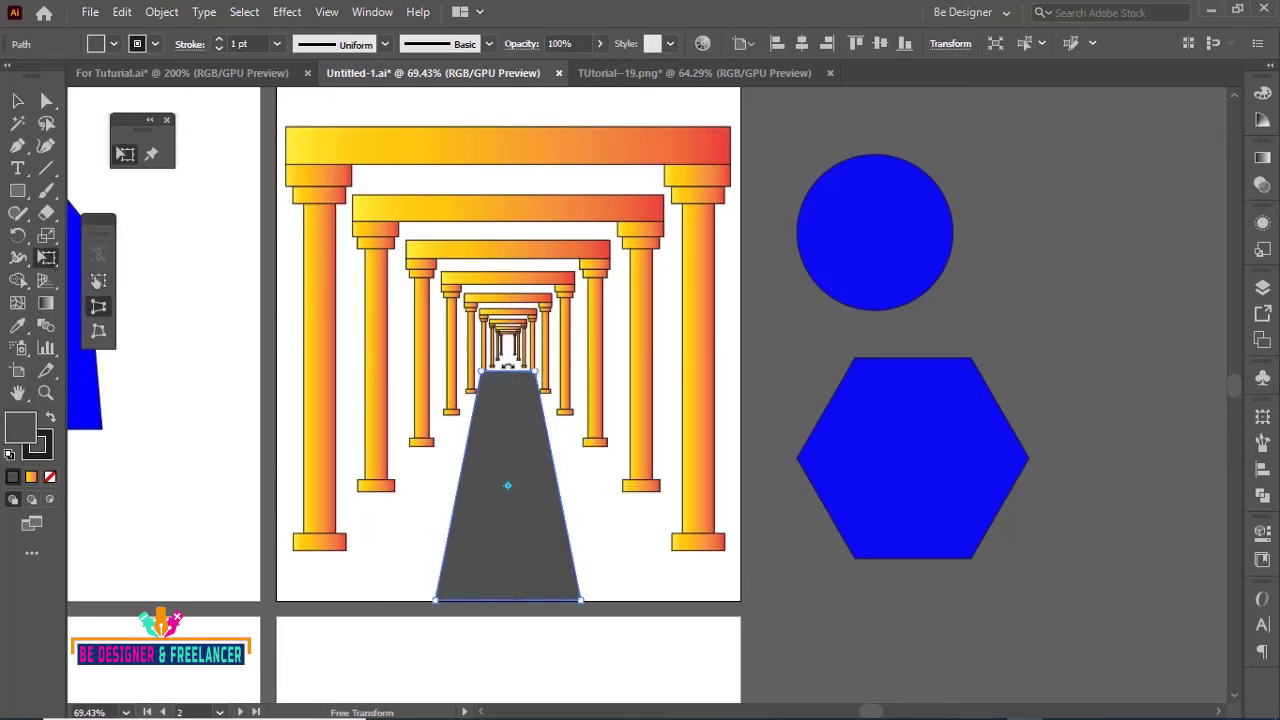
left_click_drag(544, 386, 528, 374)
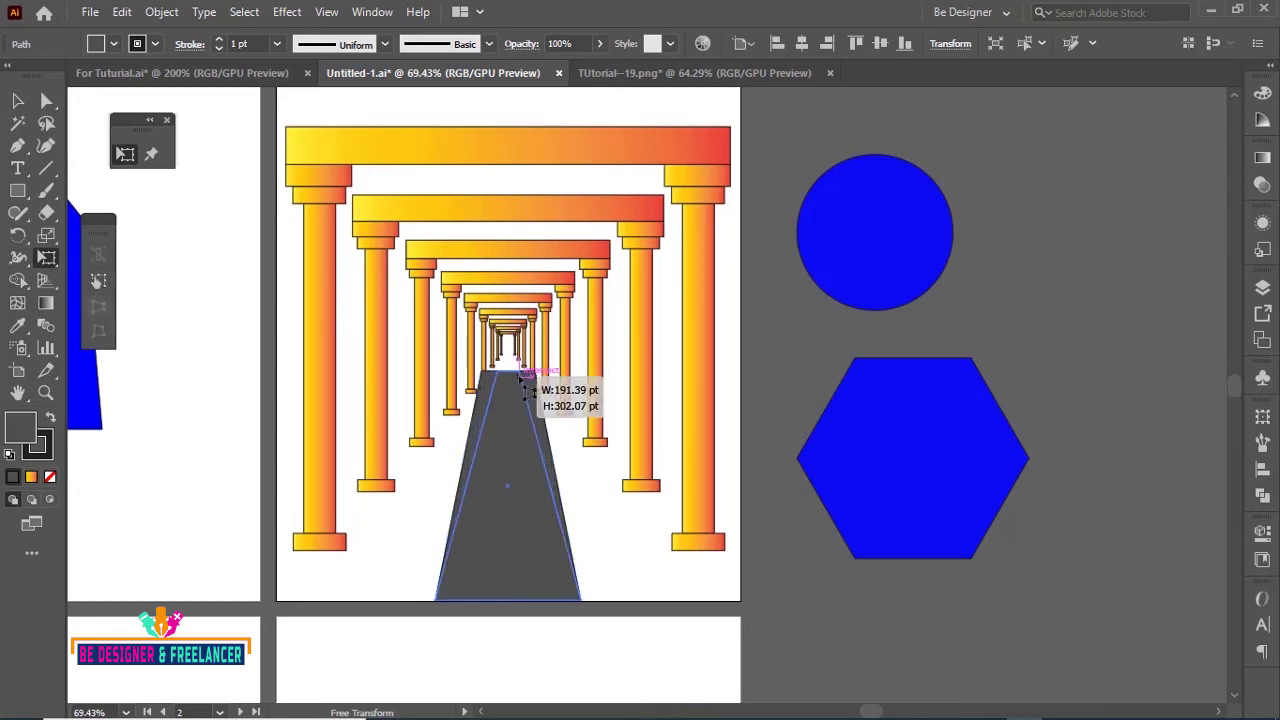
key("ctrl+plus")
key("ctrl+plus")
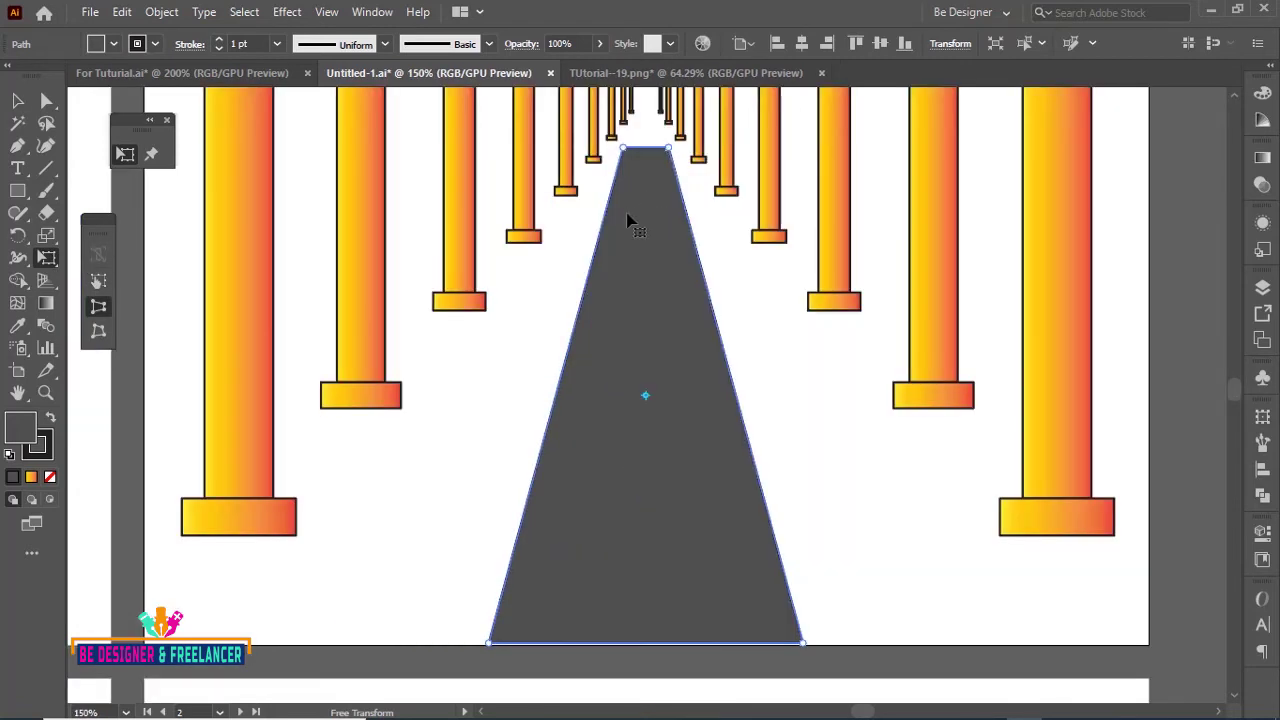
left_click(17, 100)
left_click_drag(652, 422, 654, 394)
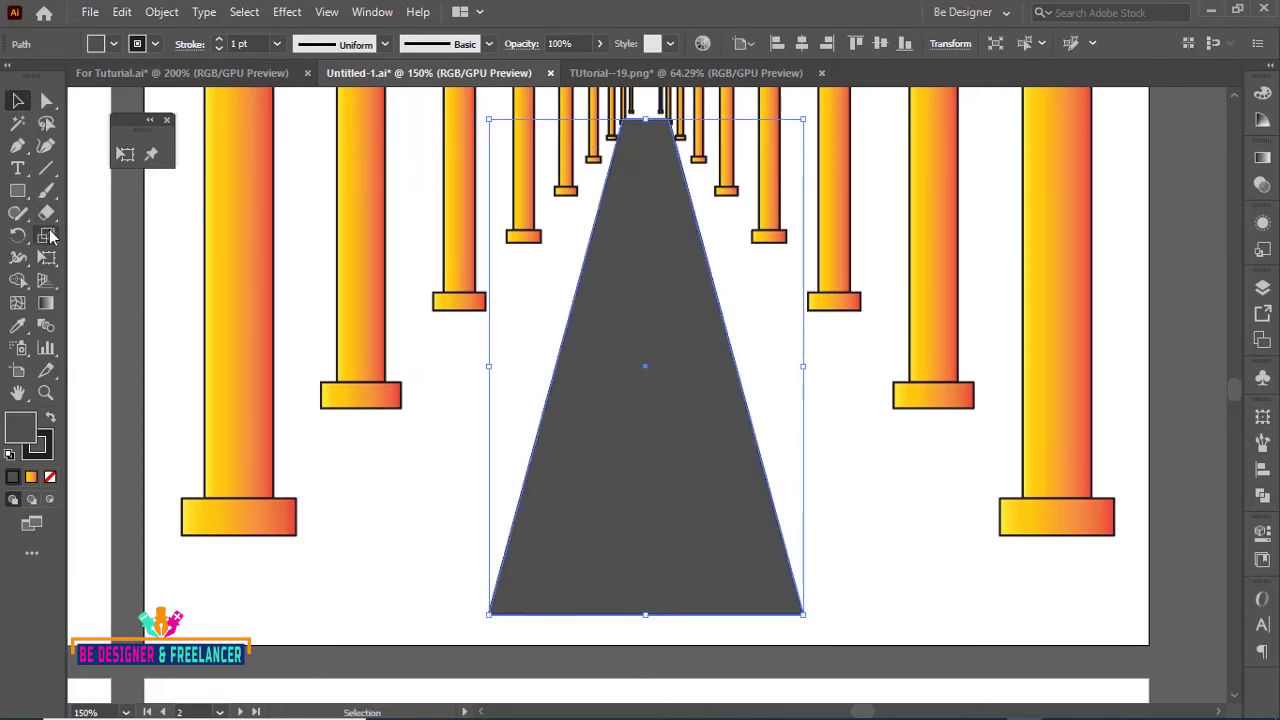
- Perspective-distort the road's top toward the vanishing point and widen its base into a triangle
left_click(46, 258)
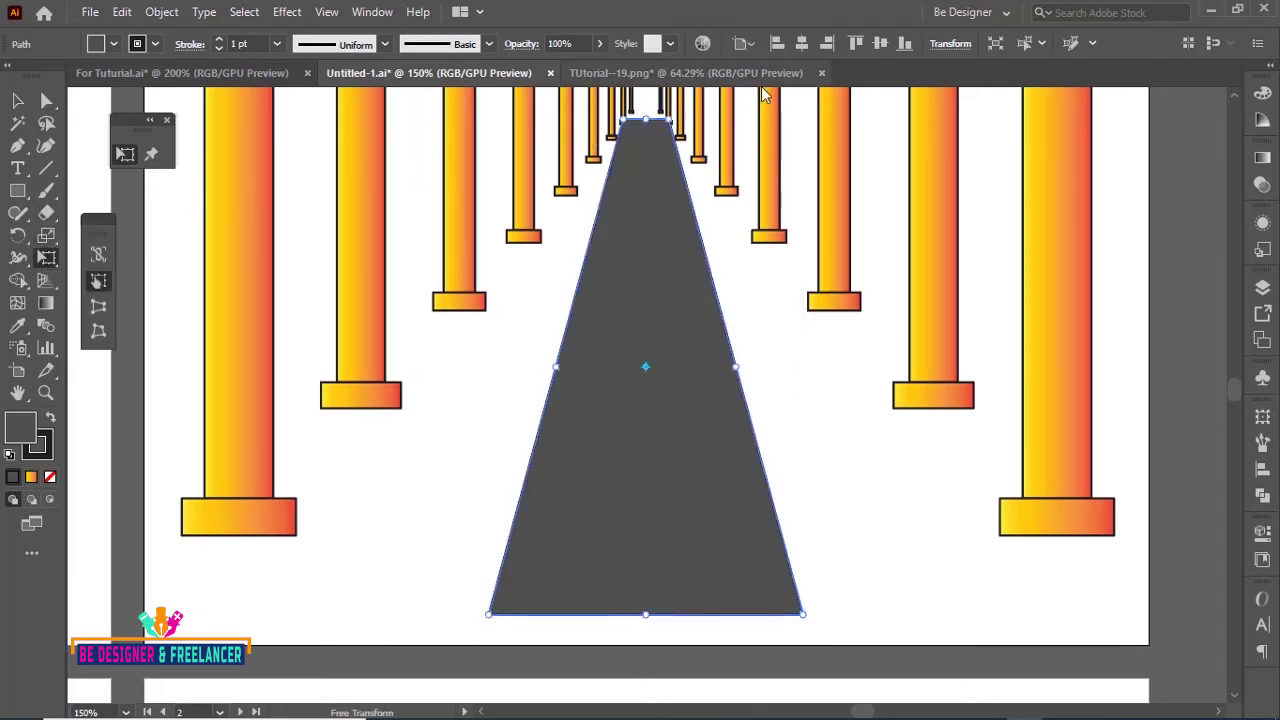
left_click(98, 306)
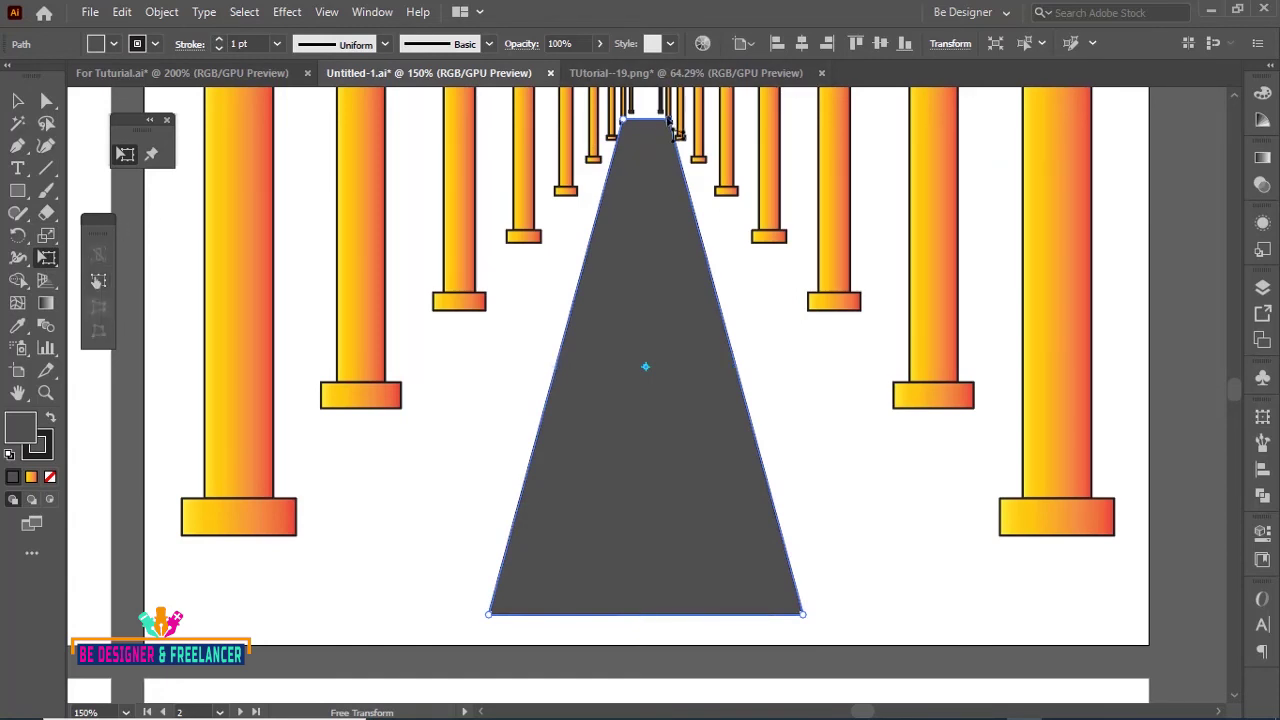
left_click_drag(669, 121, 659, 120)
key("ctrl+minus")
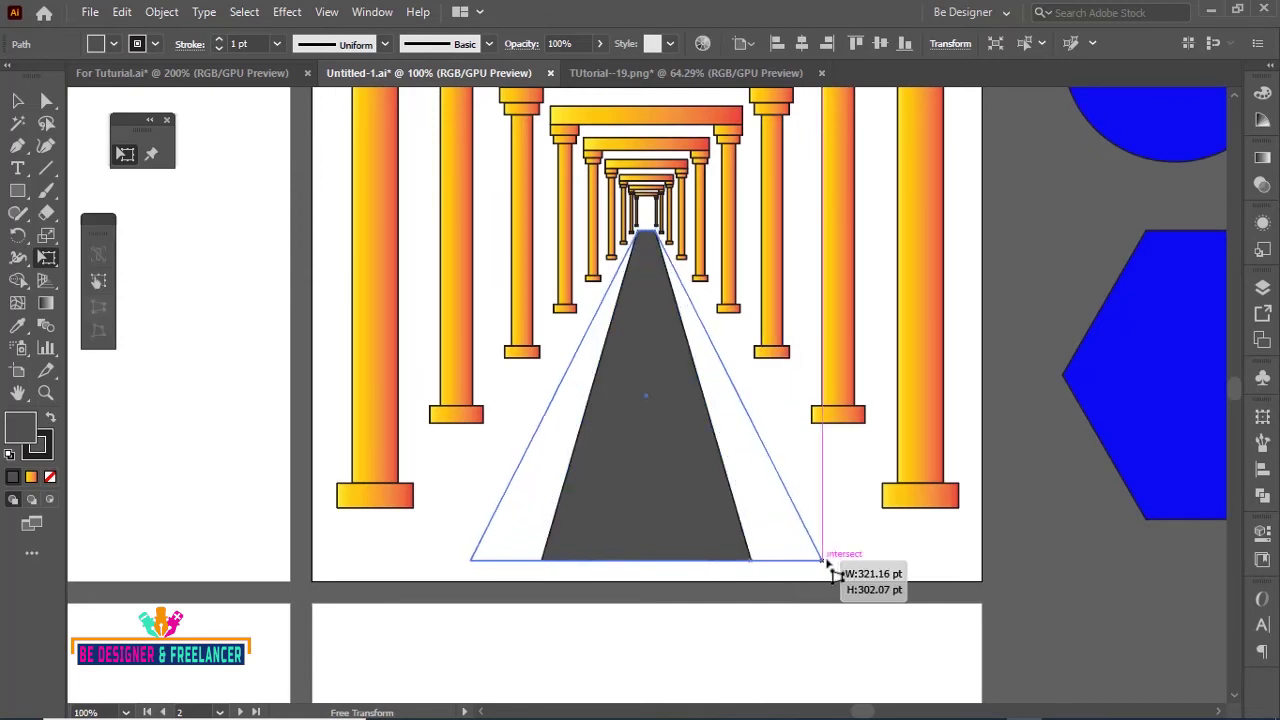
left_click_drag(751, 561, 868, 560)
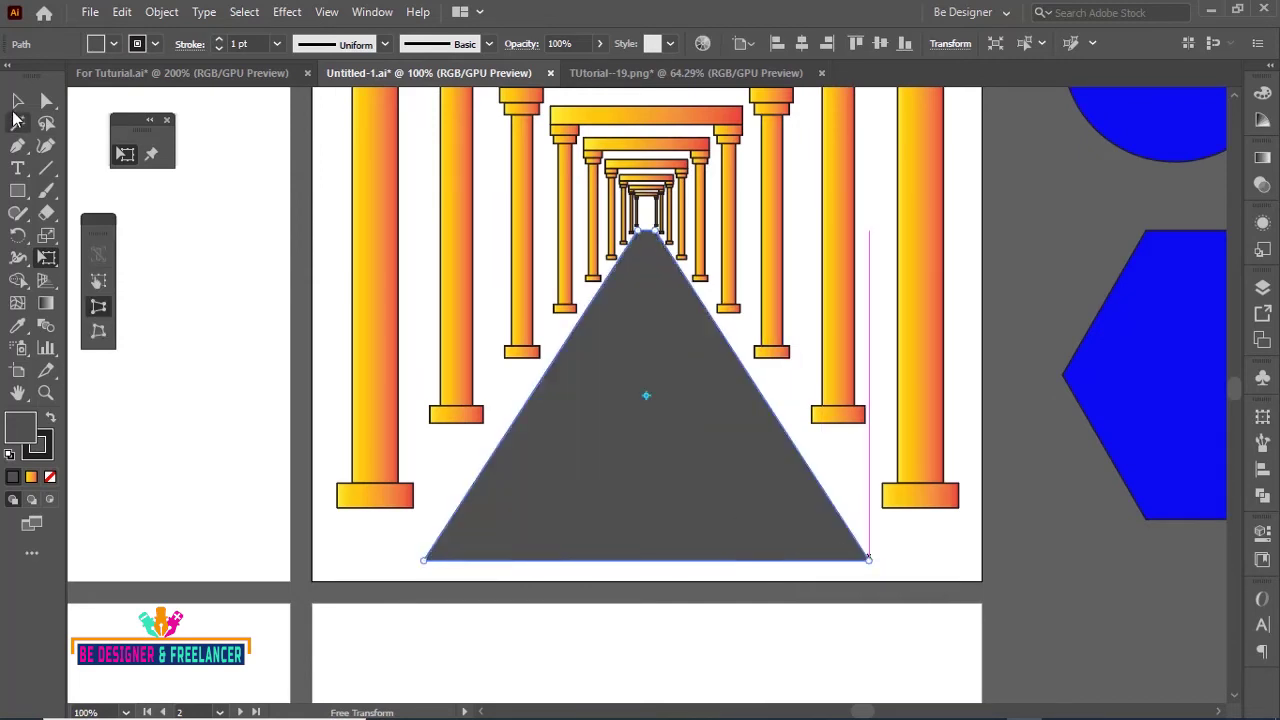
left_click(18, 100)
- Zoom out to all artboards, bringing an empty artboard into view
key("w")
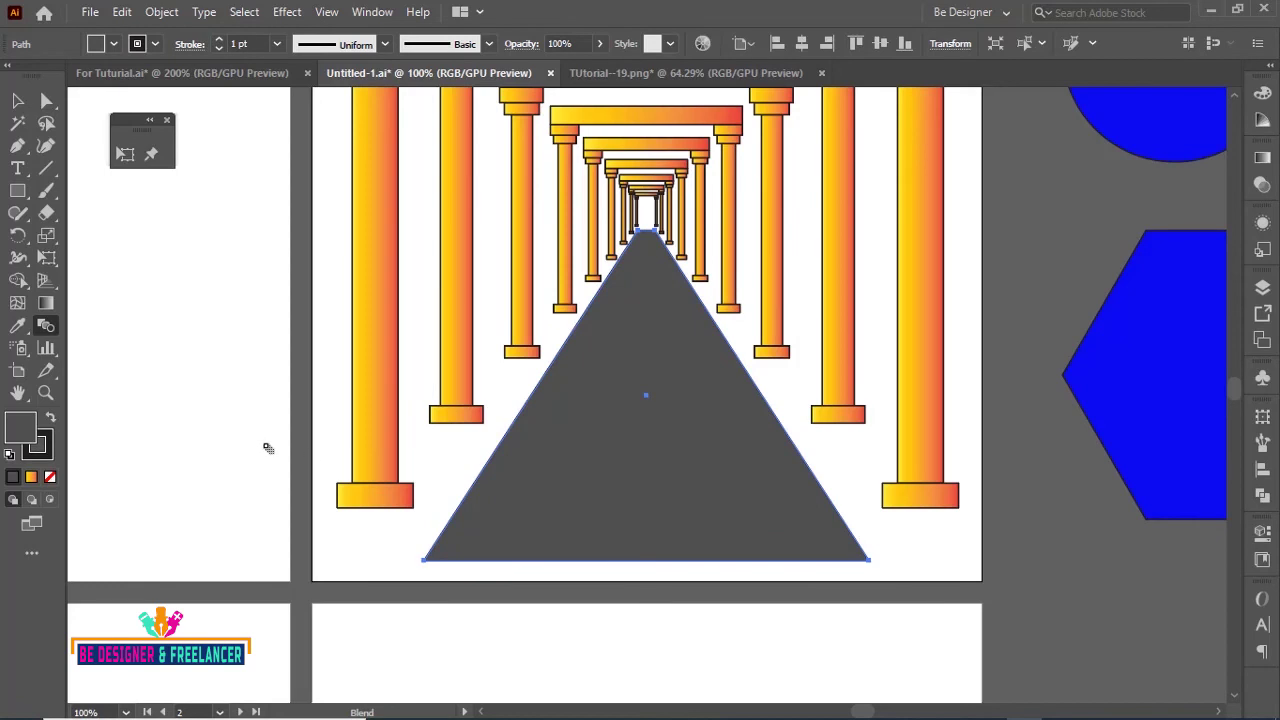
key("ctrl+minus")
key("ctrl+minus")
key("ctrl+minus")
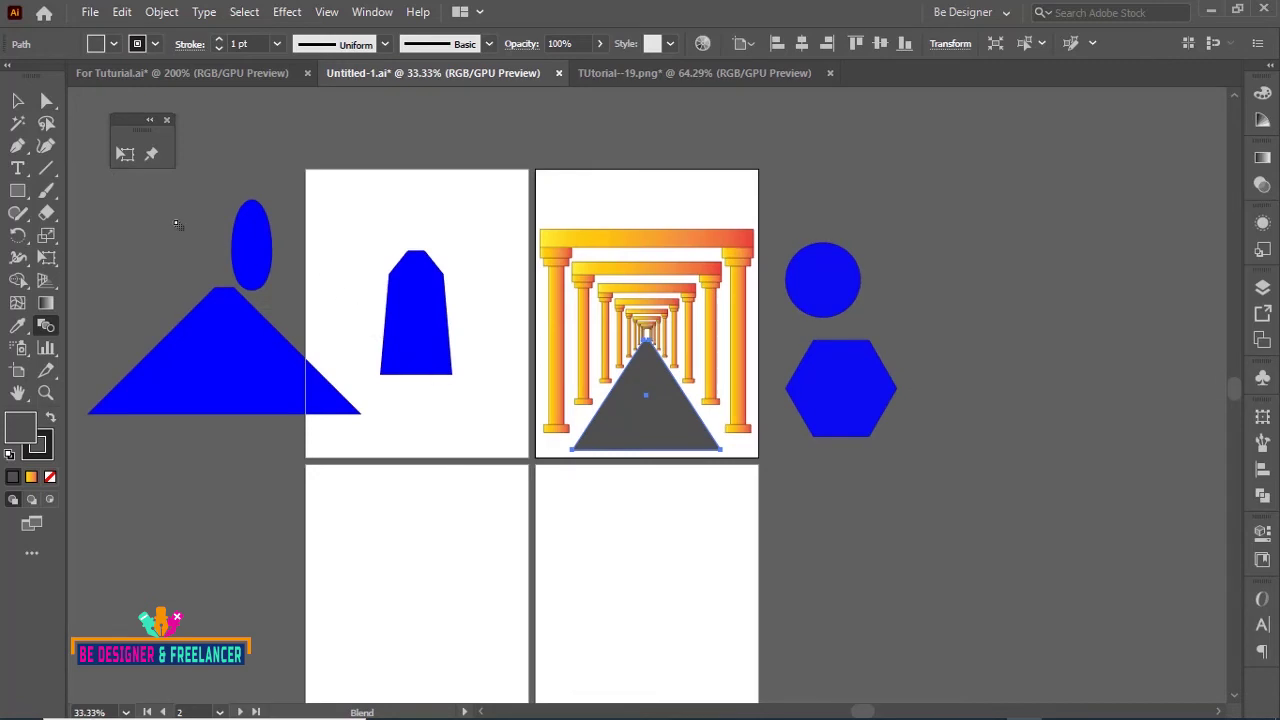
left_click(46, 257)
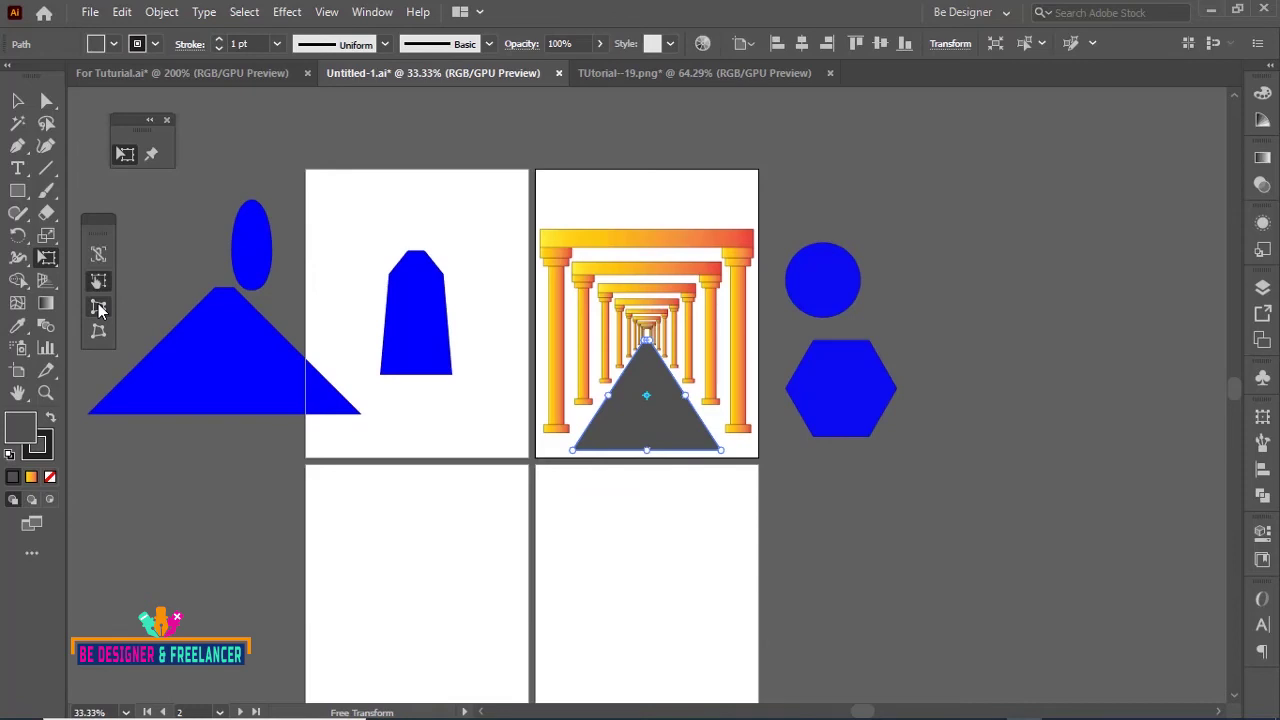
left_click(18, 101)
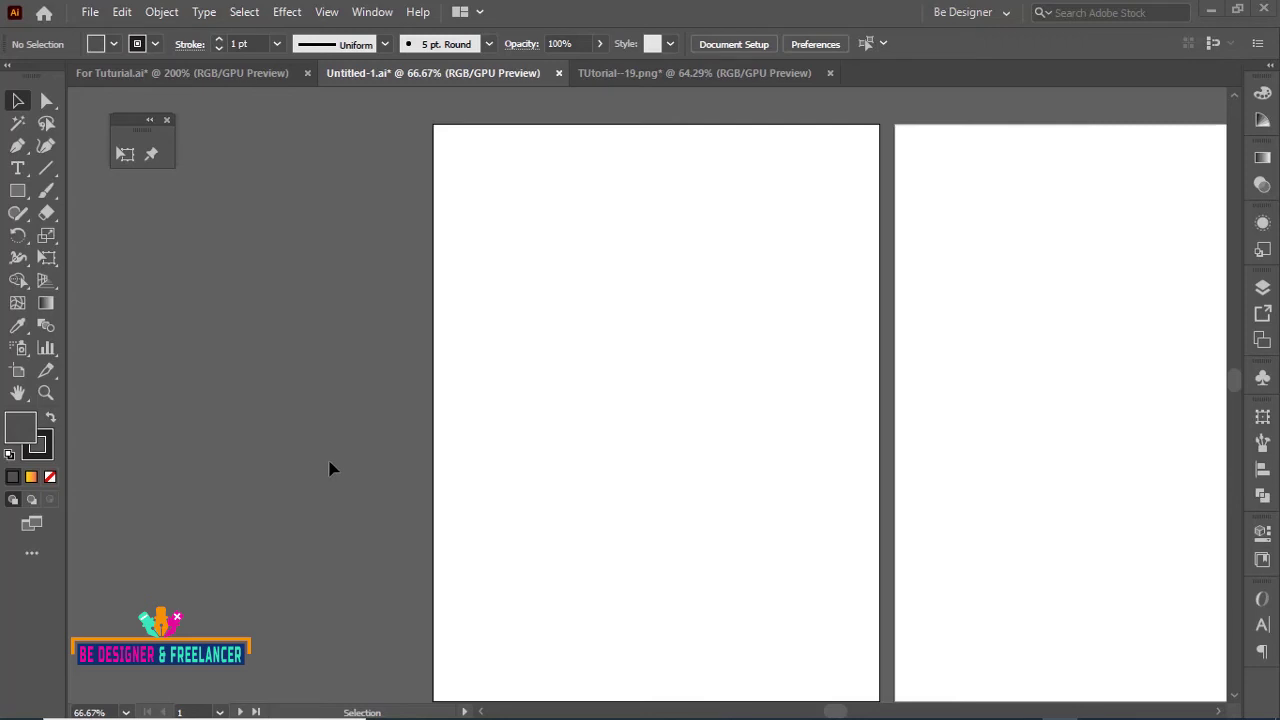
- Draw a dark grey square on the first artboard
left_click(17, 191)
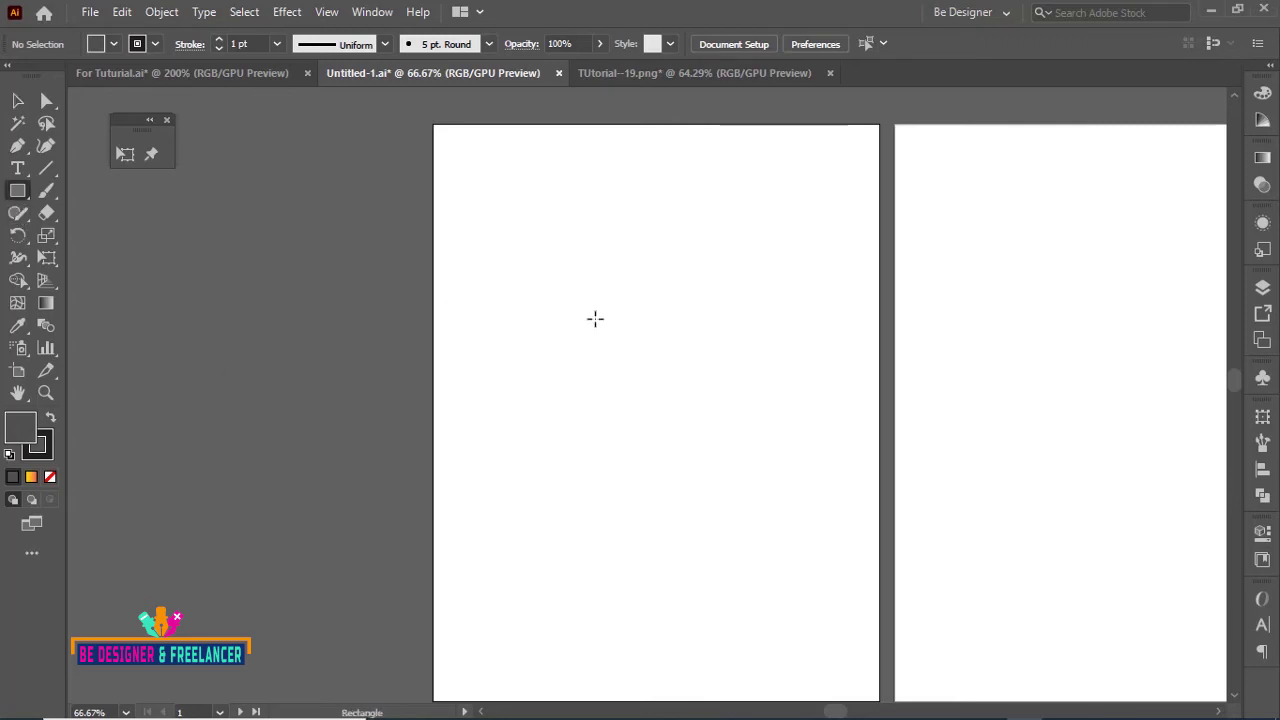
mouse_move(536, 280)
left_mouse_down()
mouse_move(684, 447)
mouse_move(785, 527)
left_mouse_up()
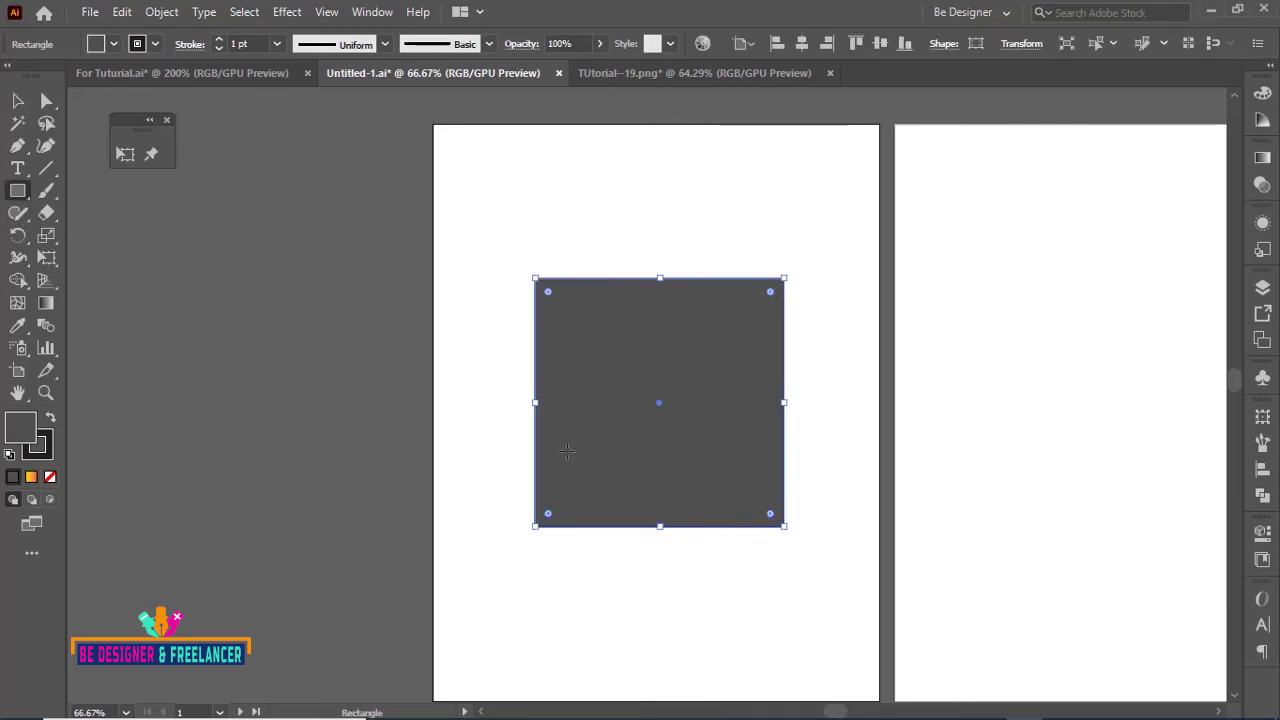
left_click(47, 259)
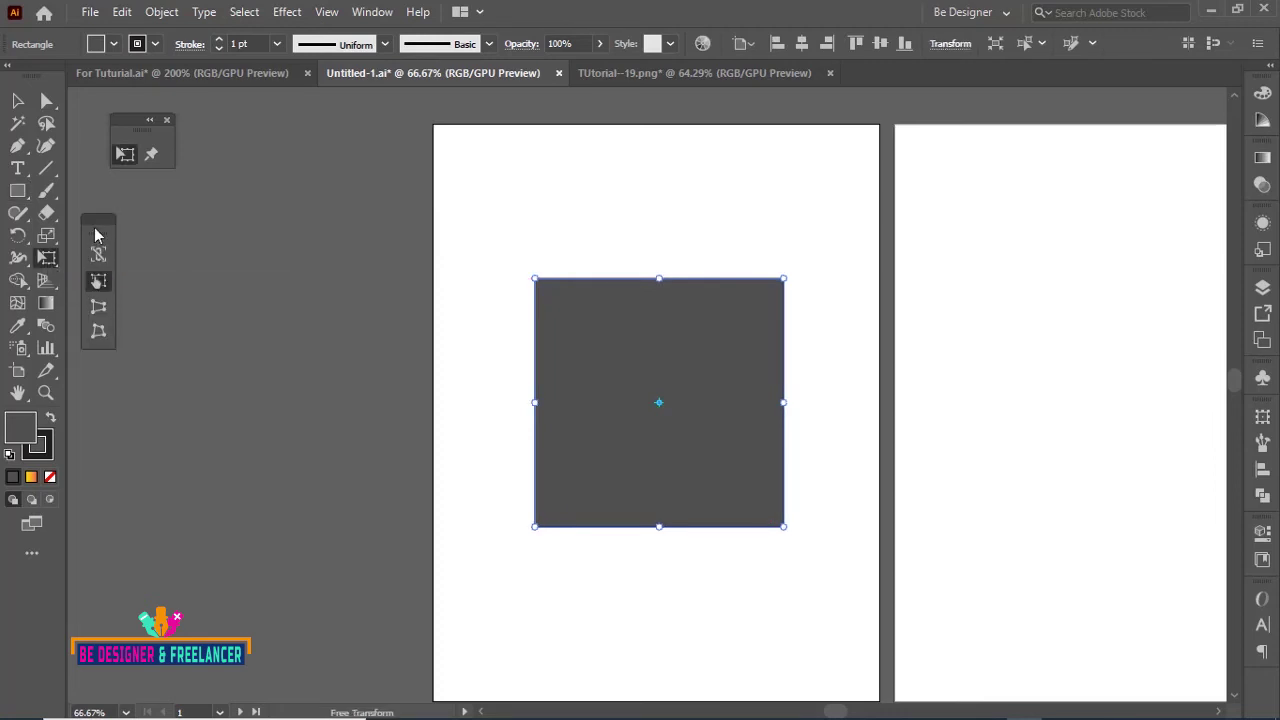
- Free-distort the square's four corners into a quadrilateral, then undo back to the square
left_click(99, 333)
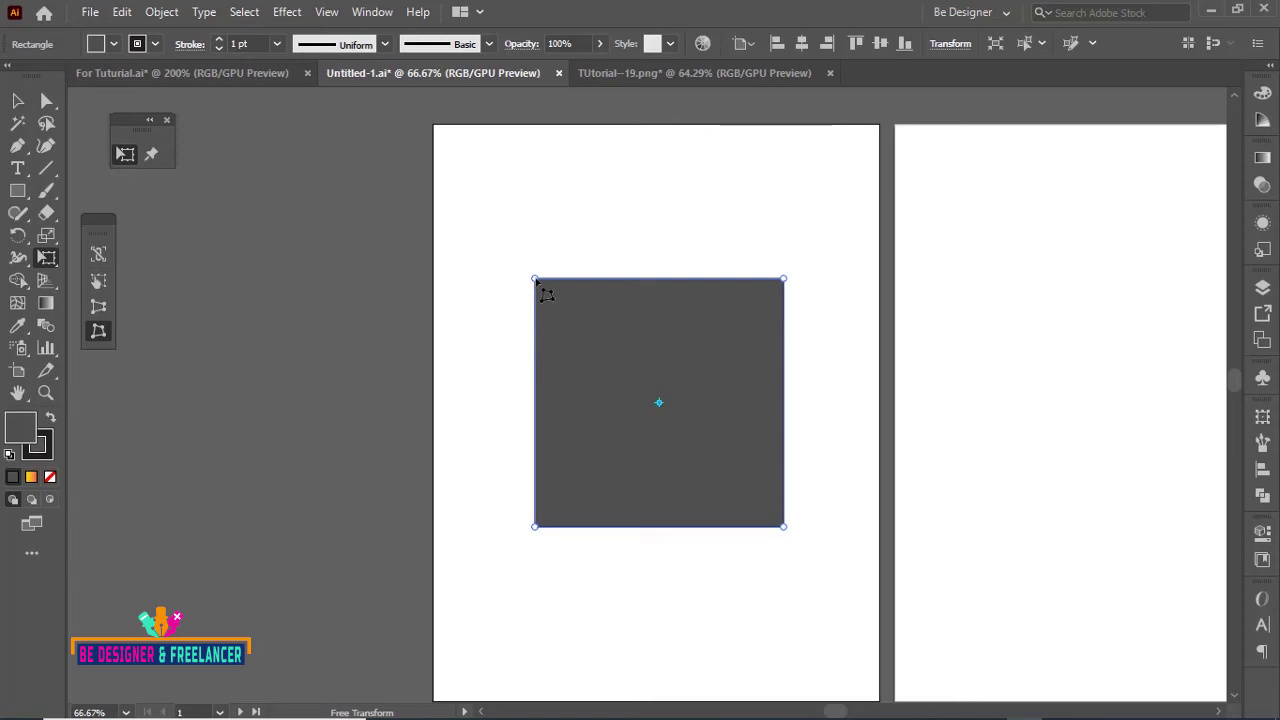
left_click_drag(536, 280, 467, 190)
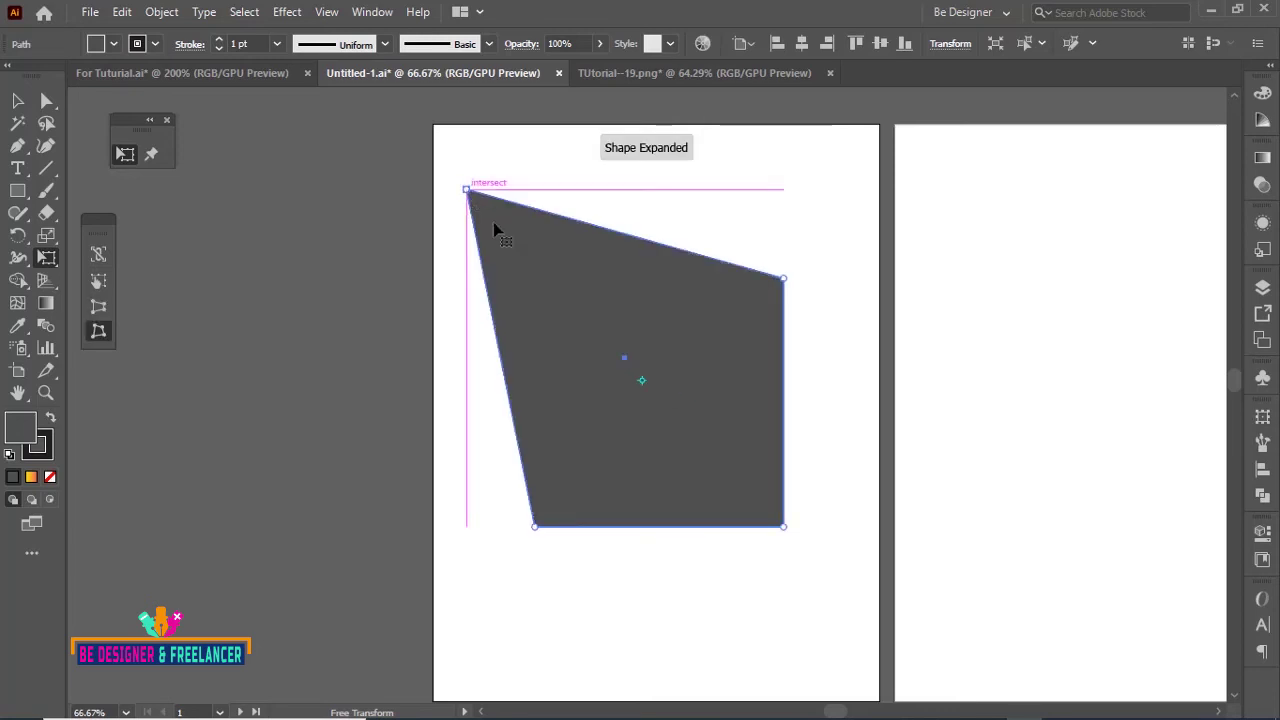
left_click_drag(784, 527, 884, 610)
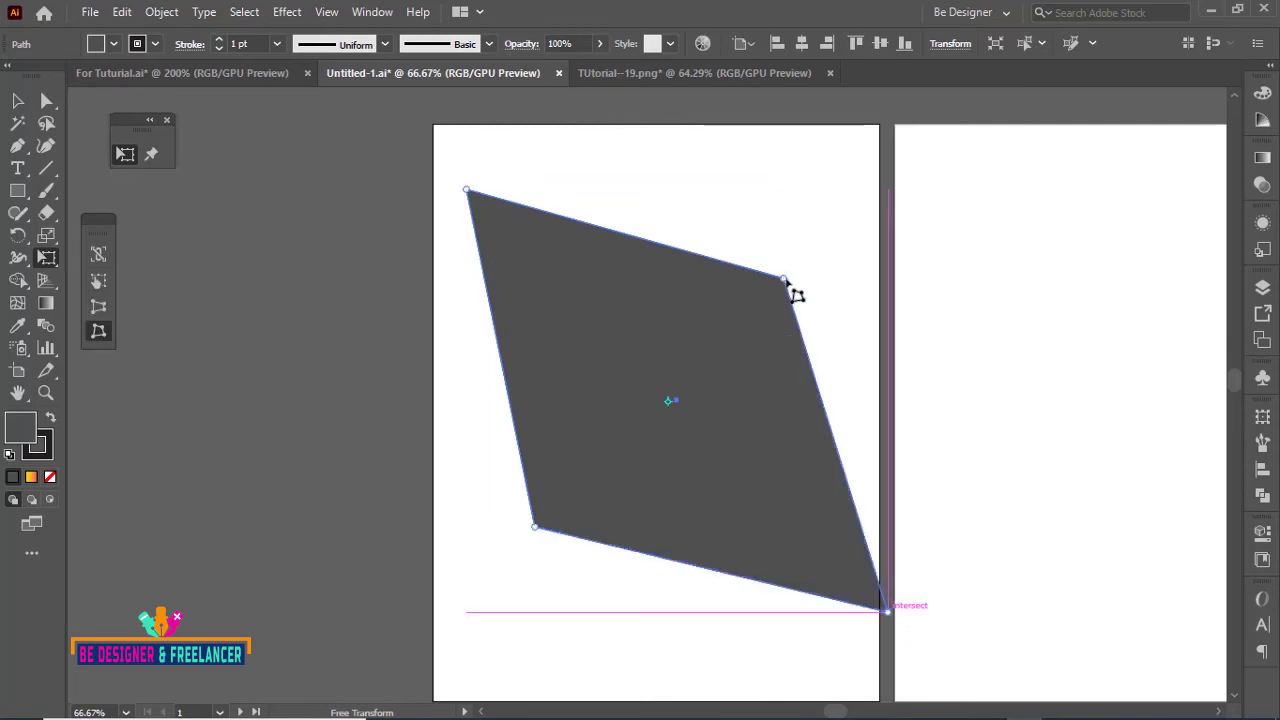
left_click_drag(782, 280, 880, 189)
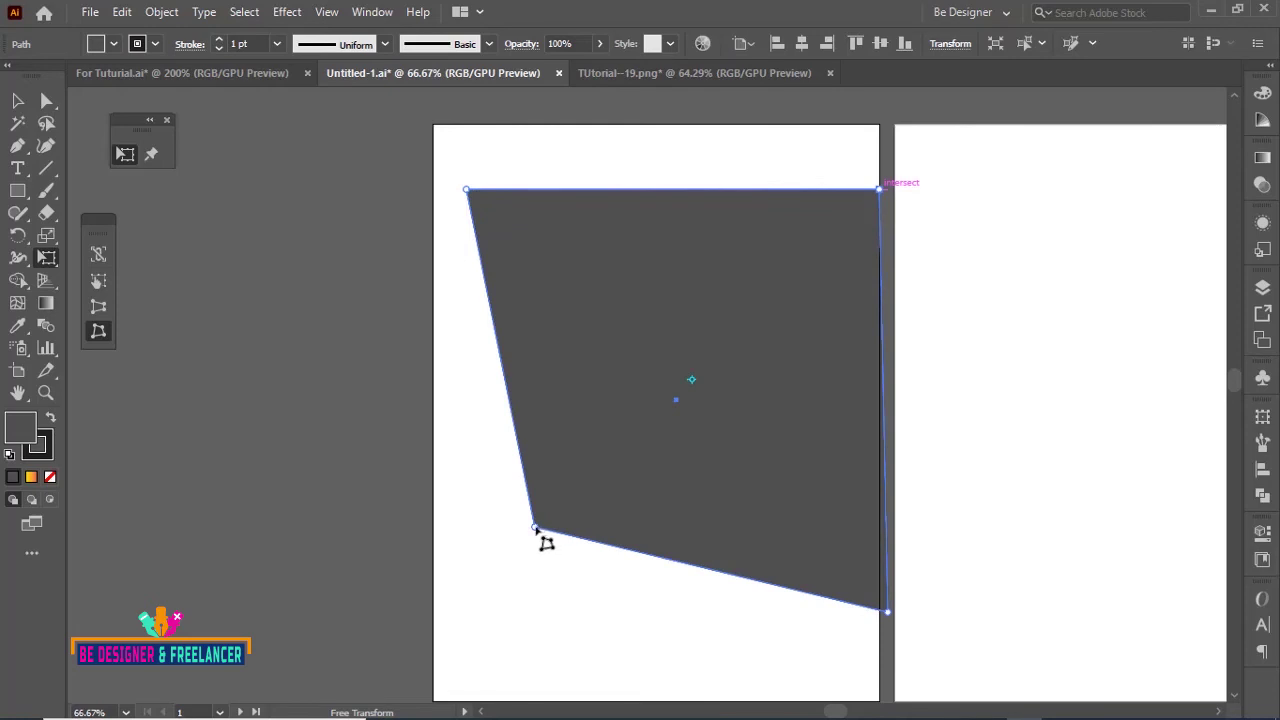
left_click_drag(535, 527, 466, 582)
key("ctrl+z")
key("ctrl+z")
key("ctrl+z")
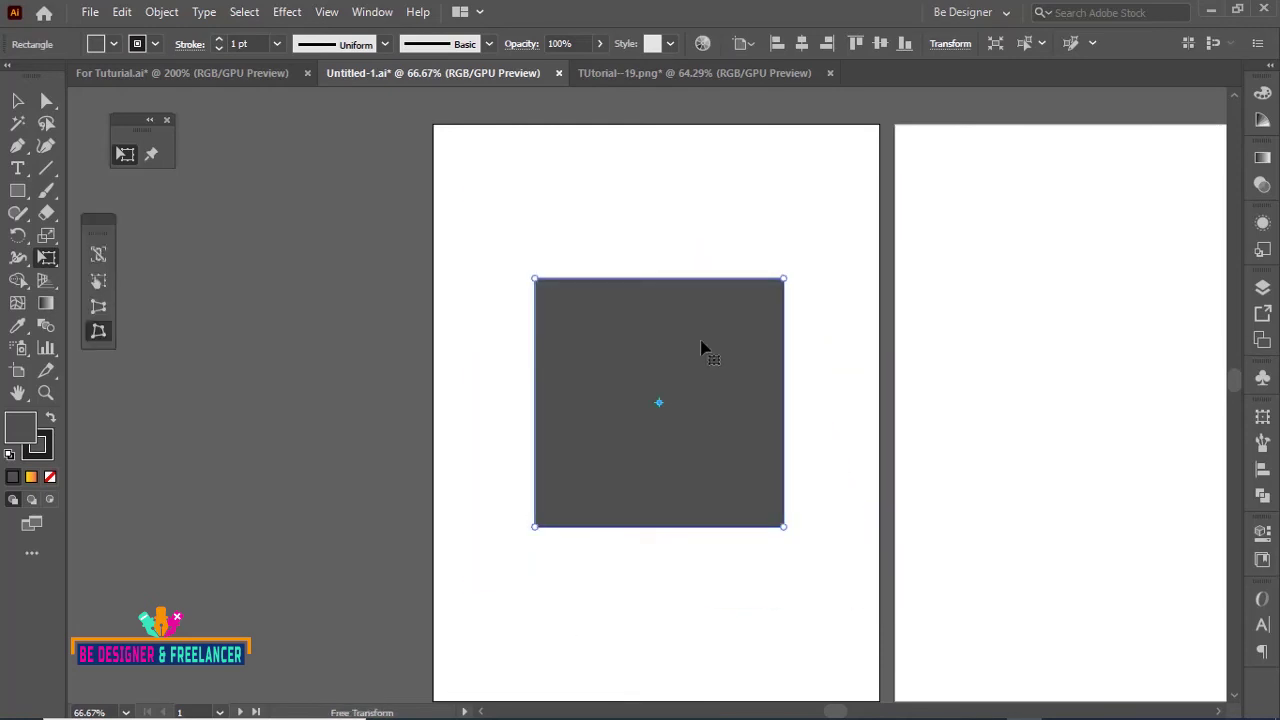
- Give the square a slight perspective distortion at its top-left corner, then delete it
left_click(98, 310)
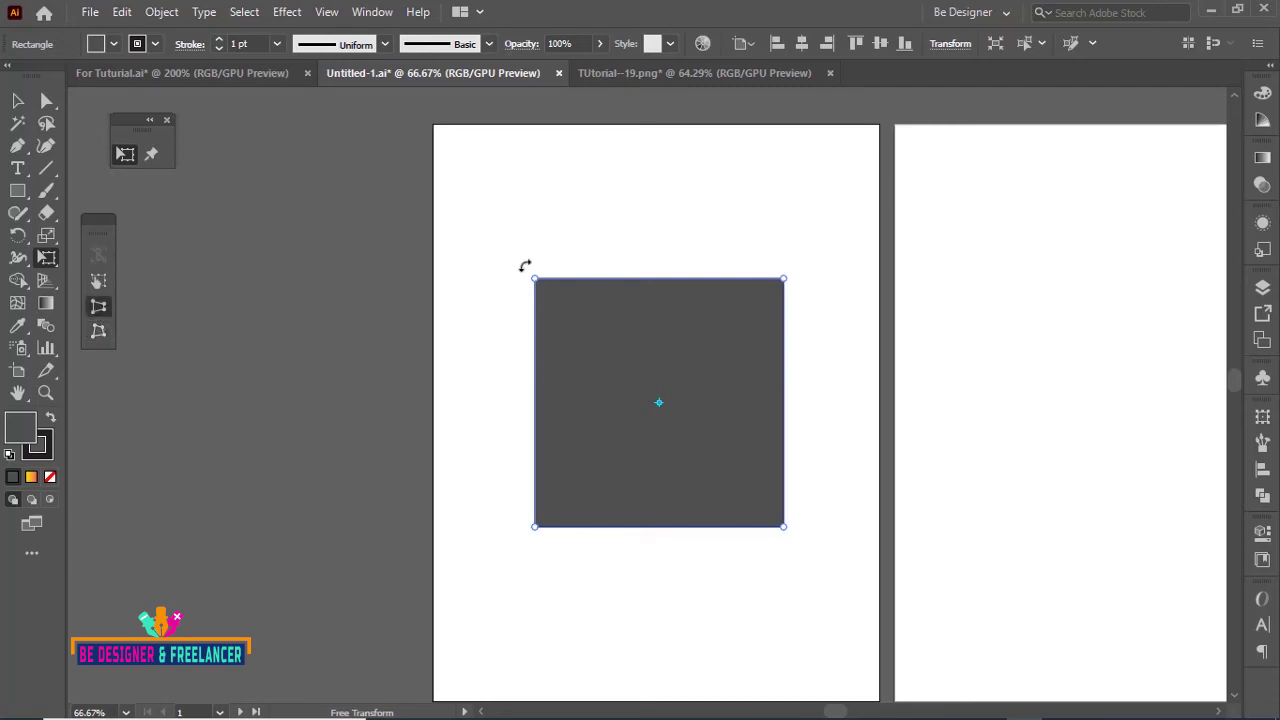
left_click_drag(535, 280, 526, 279)
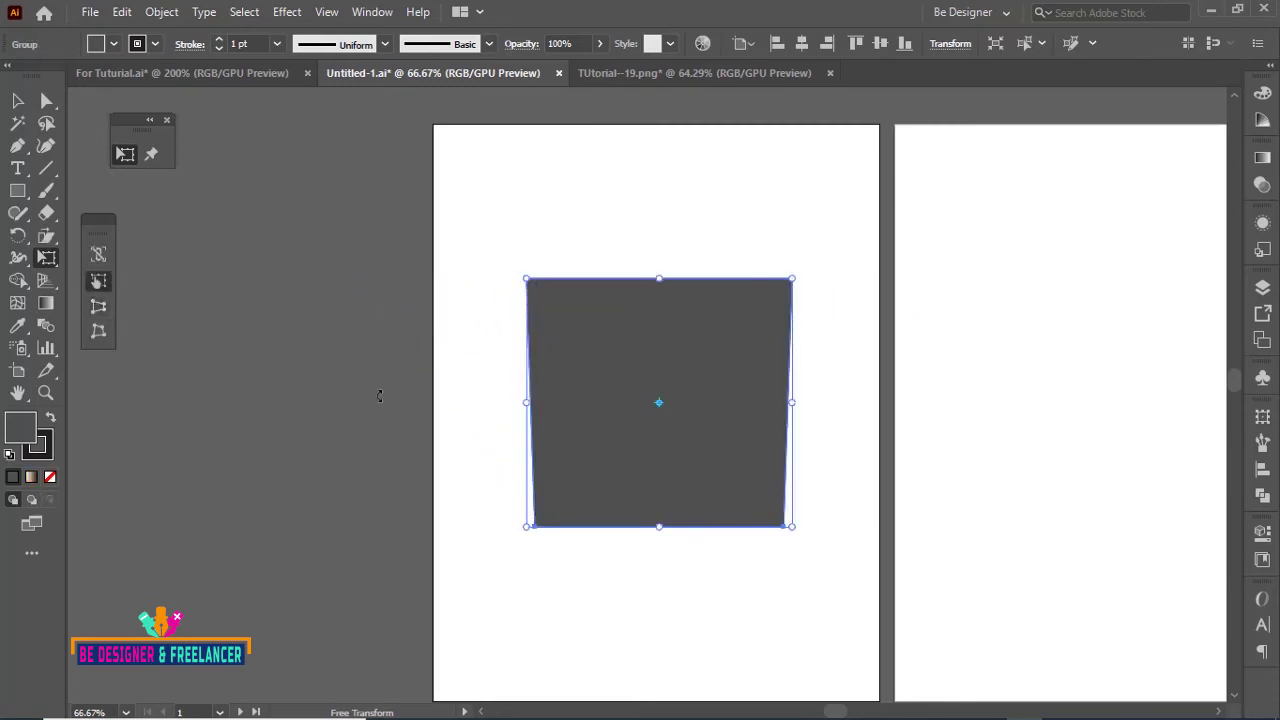
left_click(47, 260)
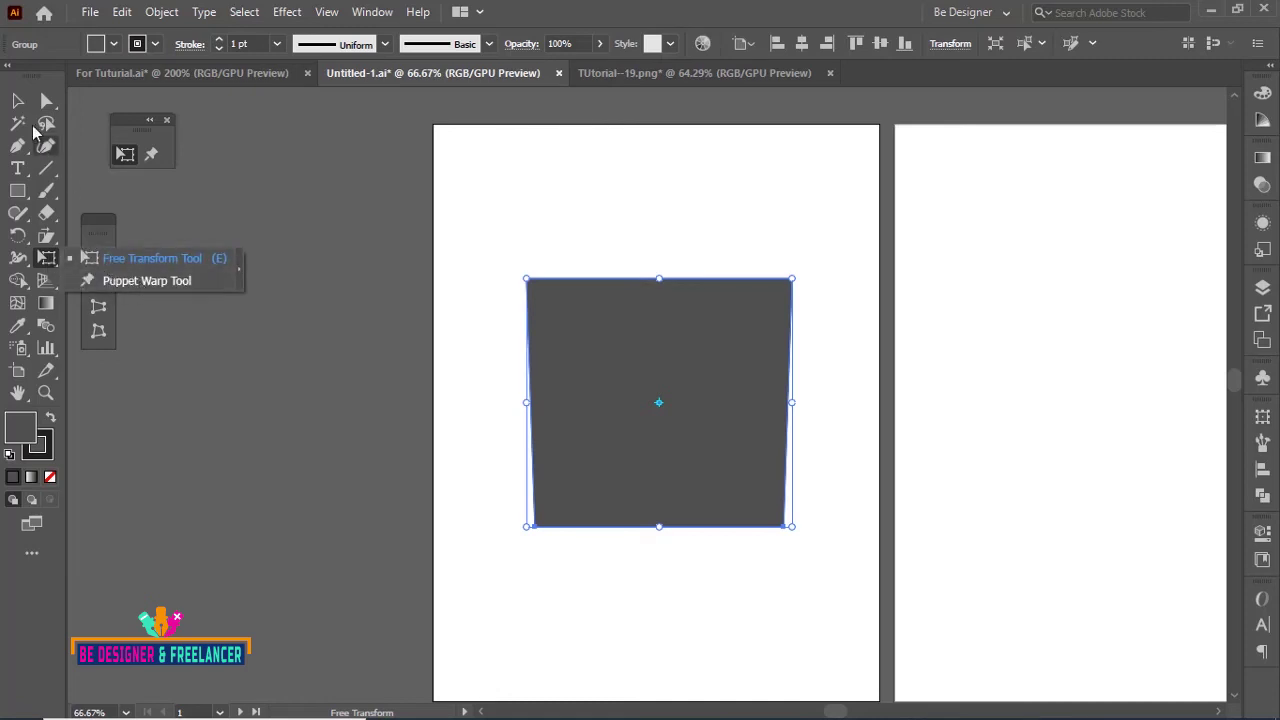
left_click(530, 245)
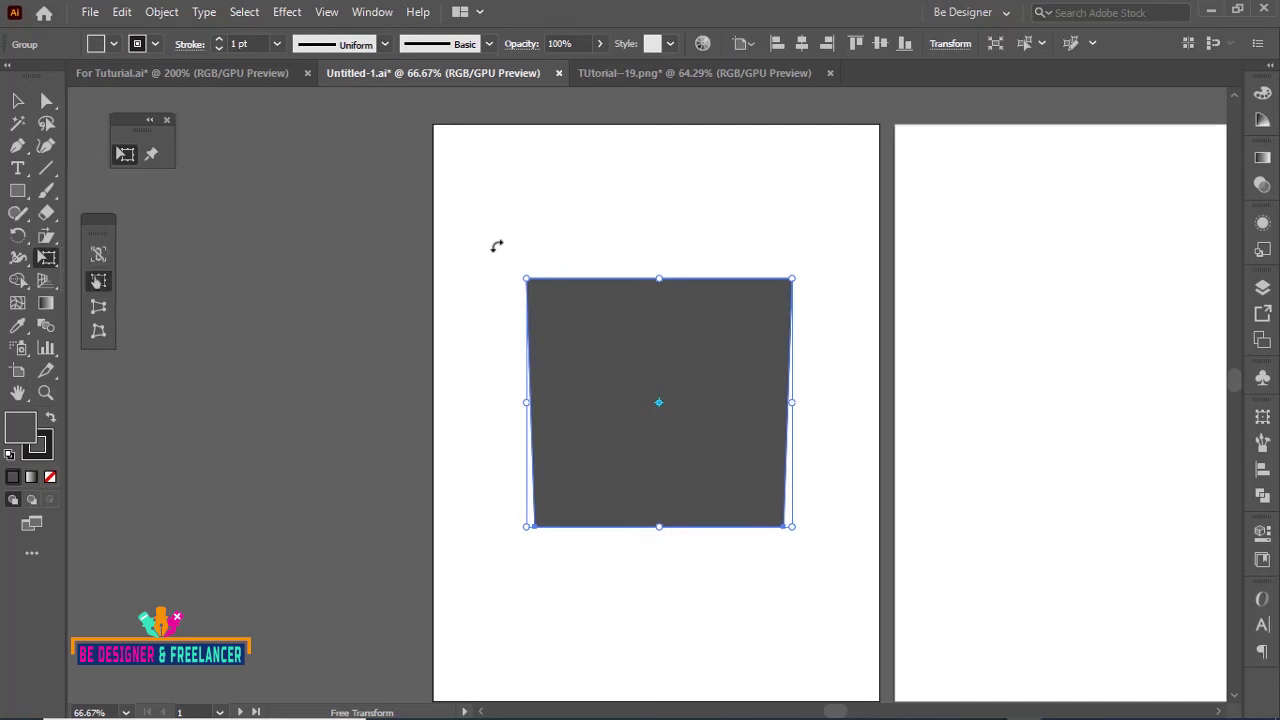
key("v")
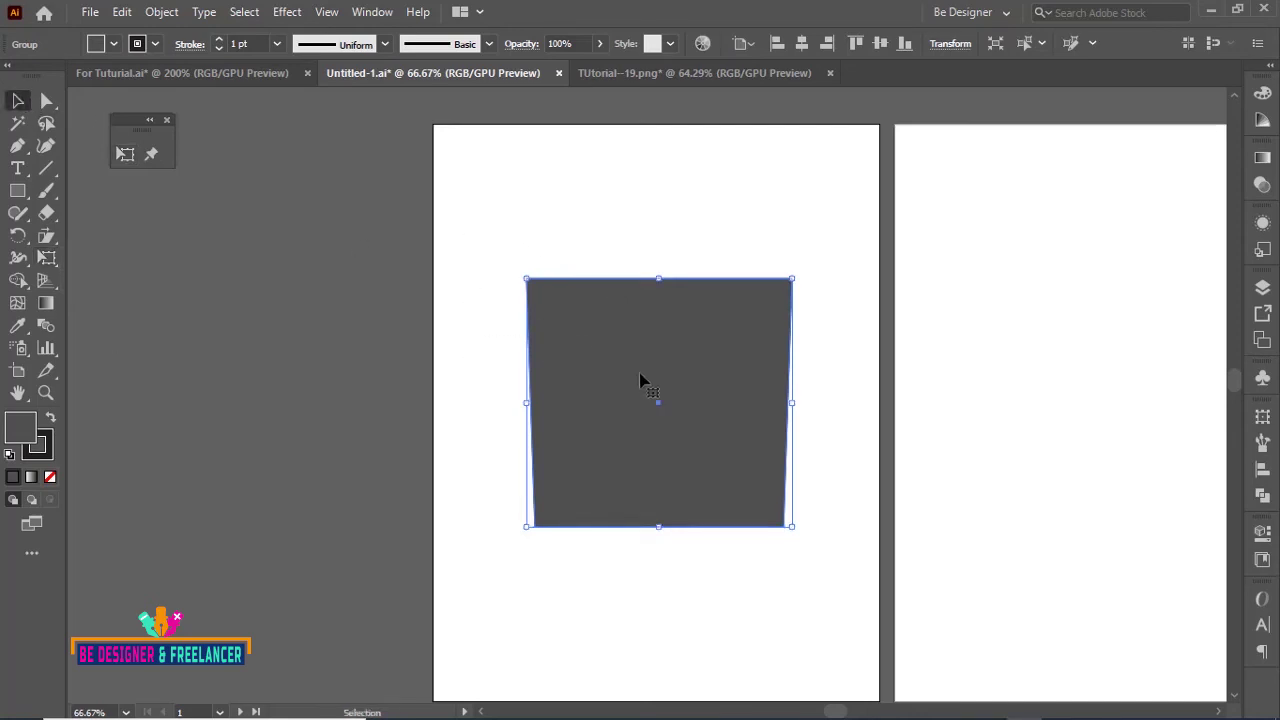
key("Delete")
- Draw a new square, Puppet Warp it by dragging the top-left pin right, and add a right-edge pin
left_click_drag(18, 190, 111, 191)
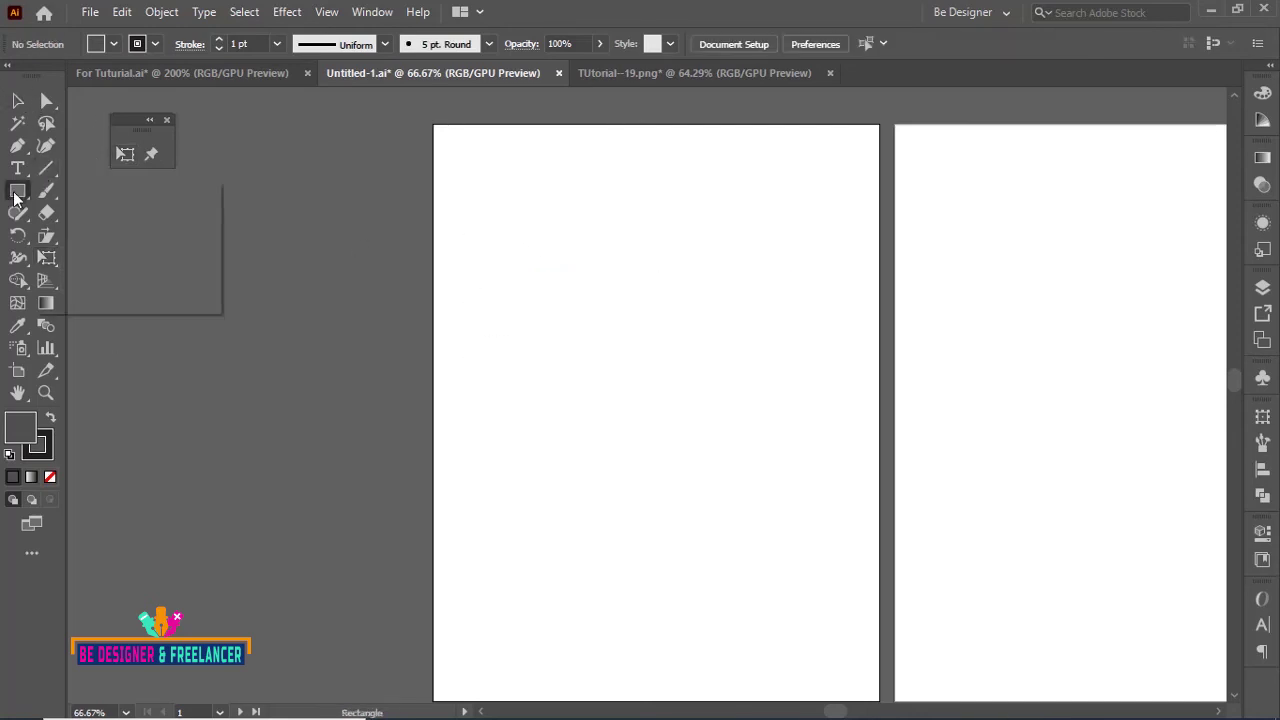
left_click_drag(505, 272, 775, 541)
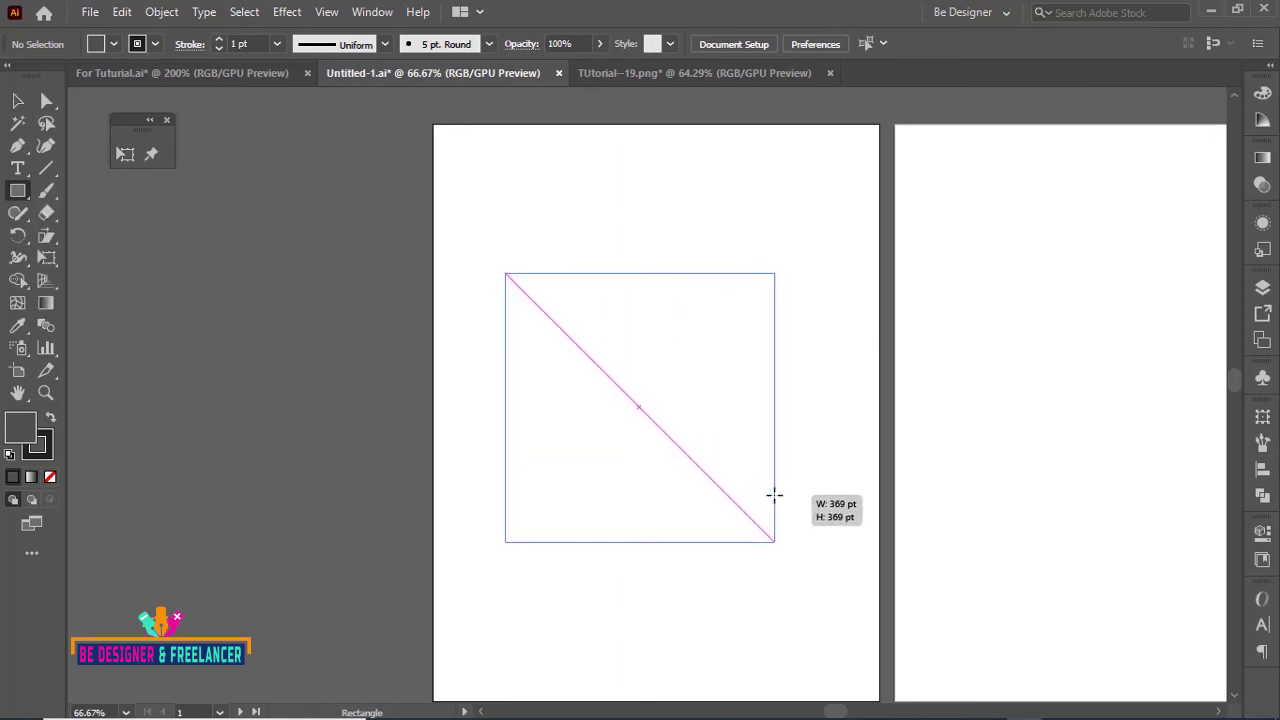
left_click(47, 259)
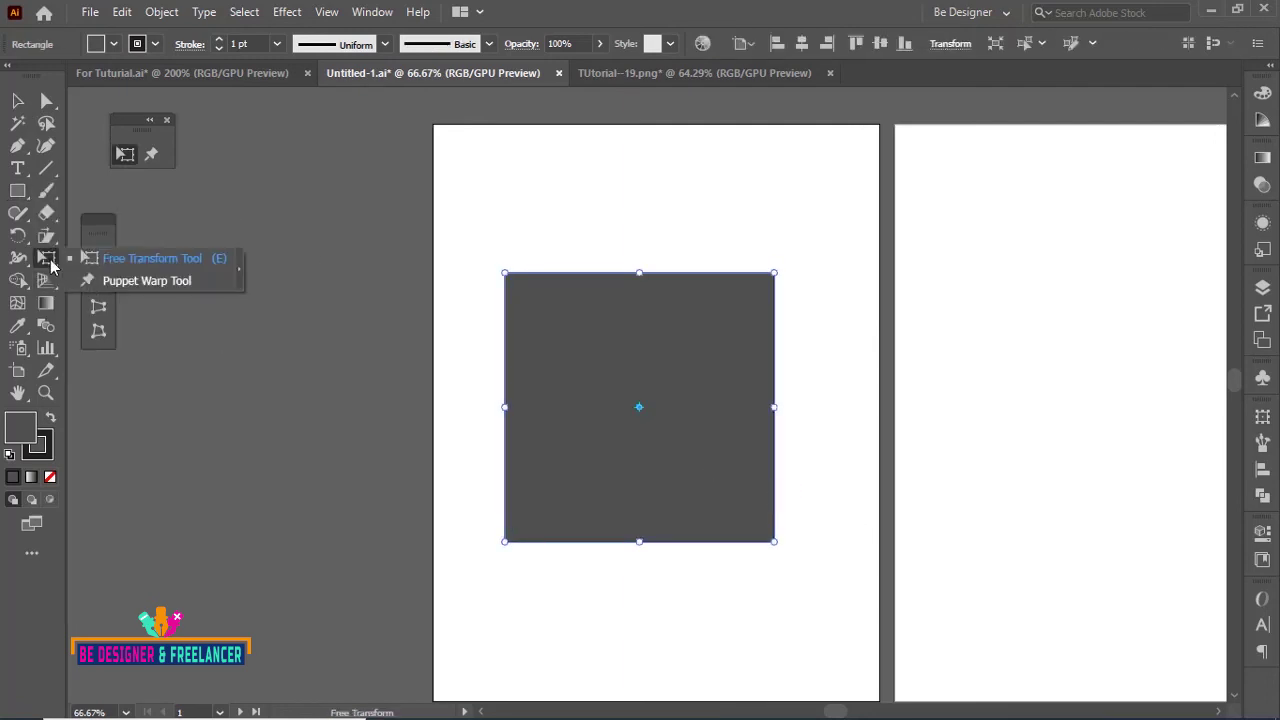
left_click(127, 281)
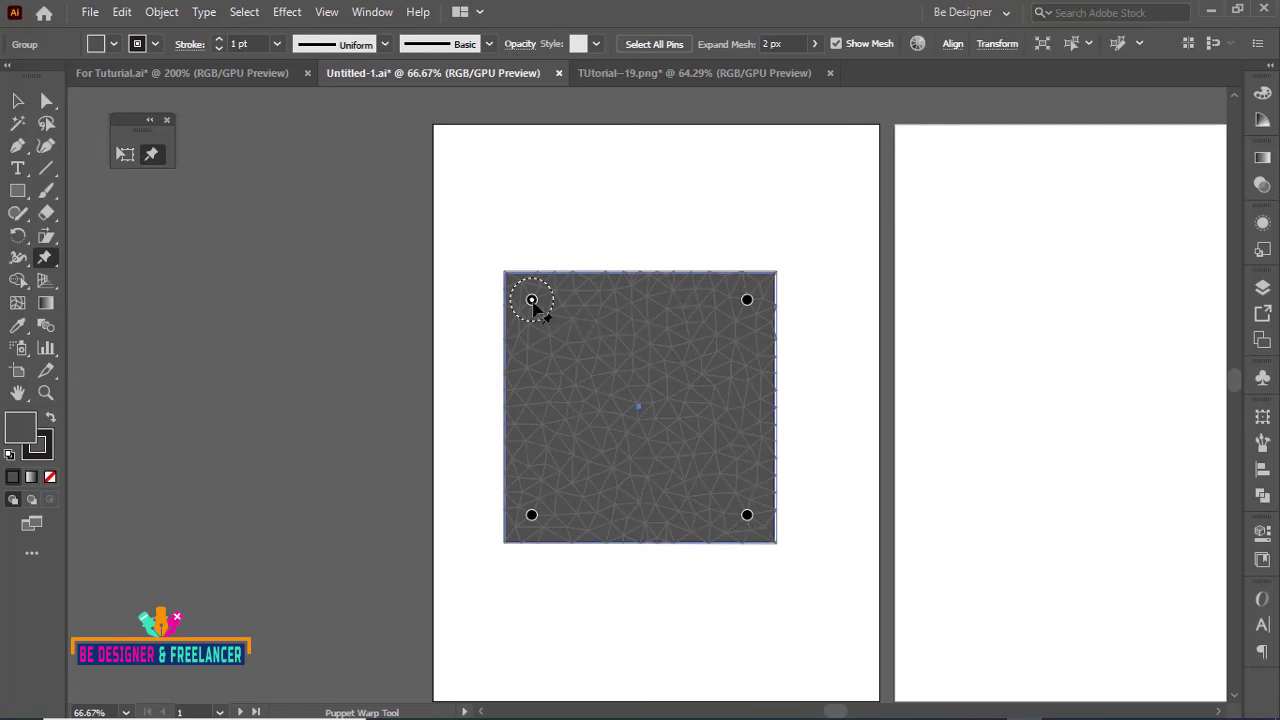
left_click_drag(532, 300, 600, 308)
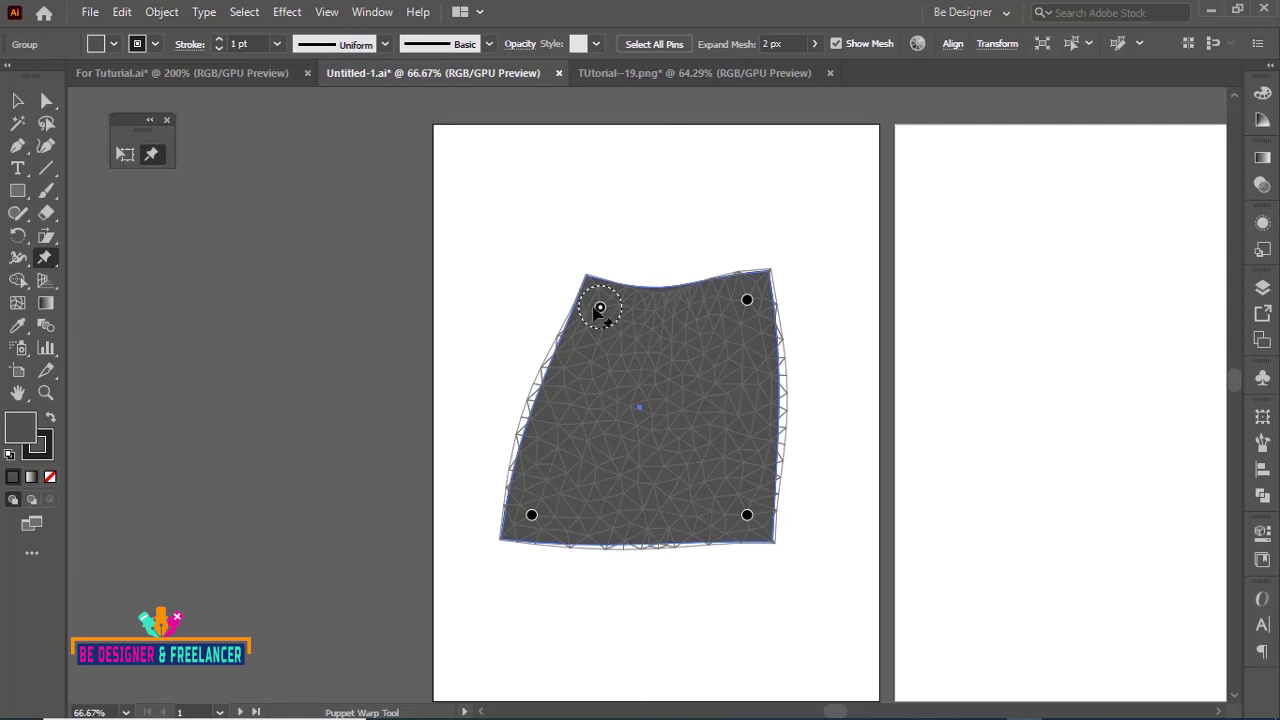
left_click(773, 464)
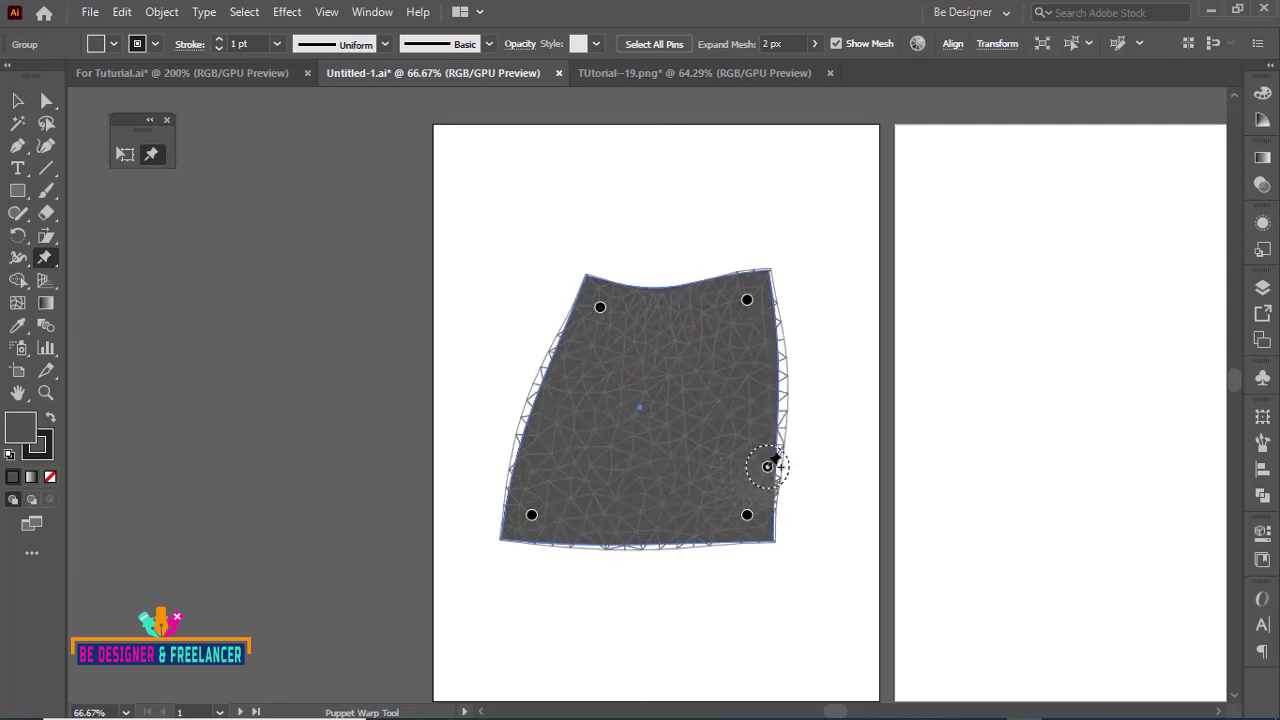
- Cave in the right edge, add and drag lower-middle and top pins, and remove the top-left pin
left_click_drag(767, 468, 619, 462)
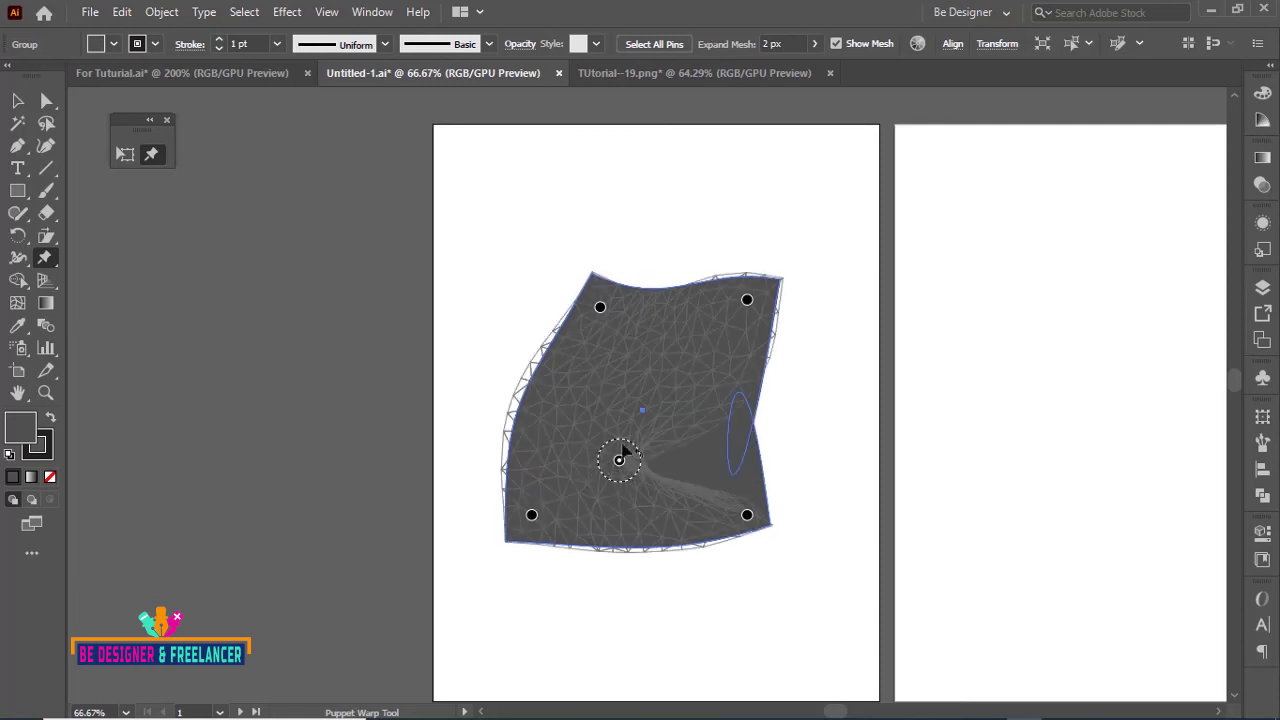
left_click(553, 399)
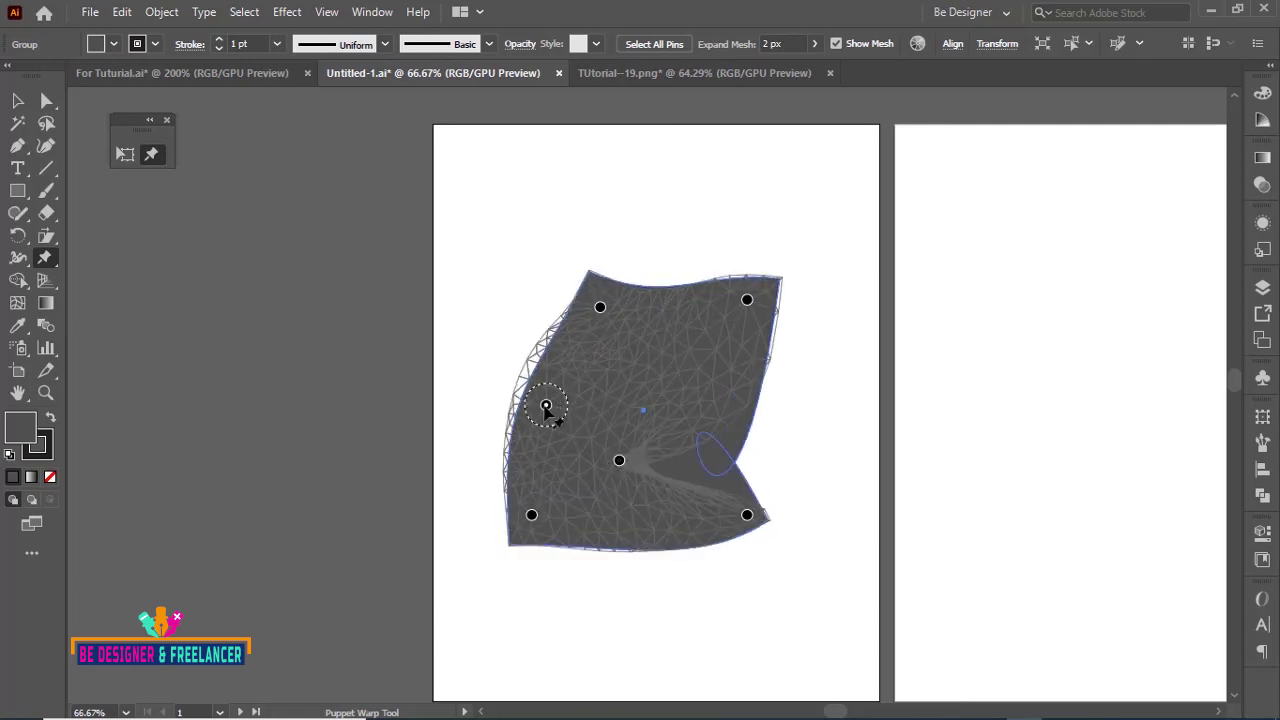
left_click_drag(550, 400, 669, 391)
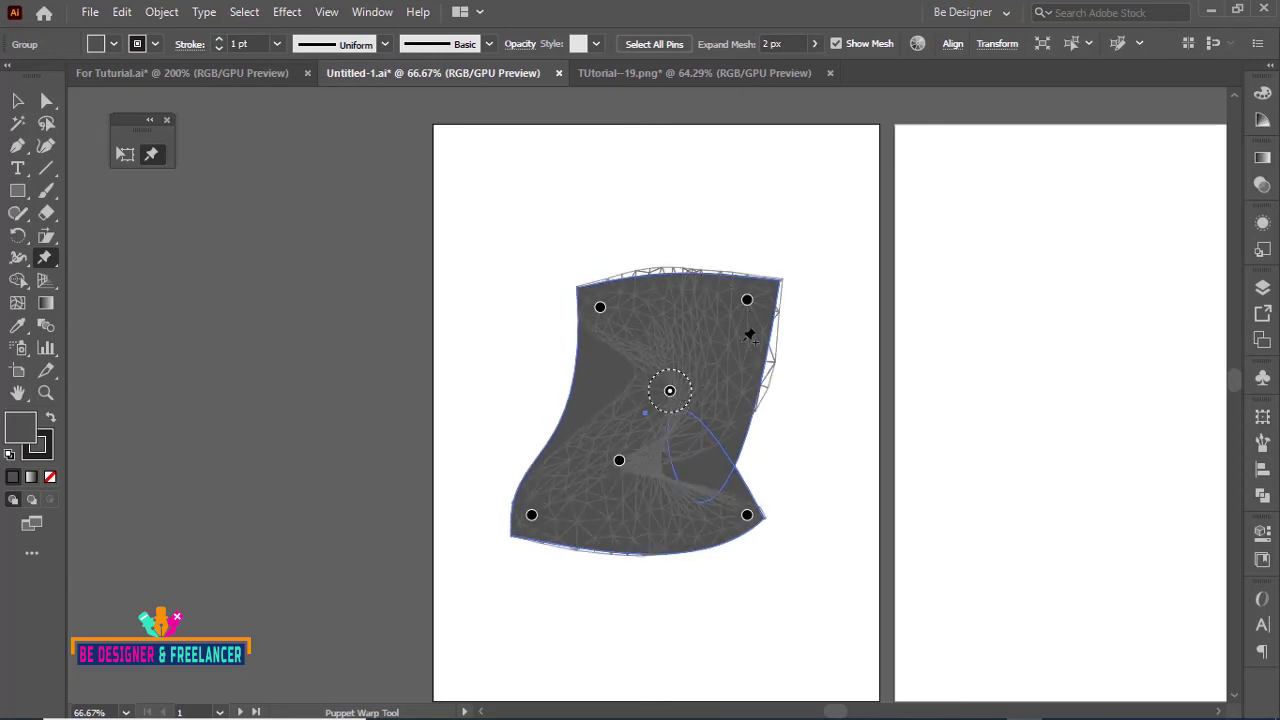
left_click(677, 294)
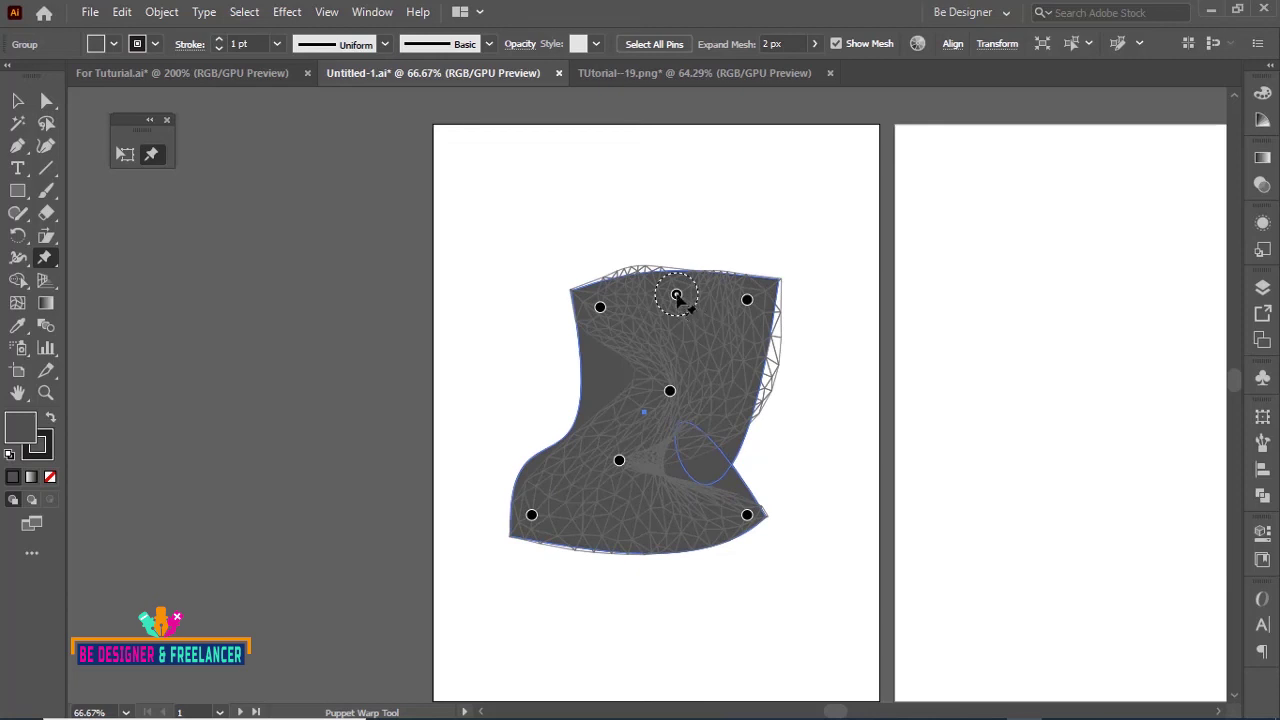
left_click_drag(677, 295, 677, 342)
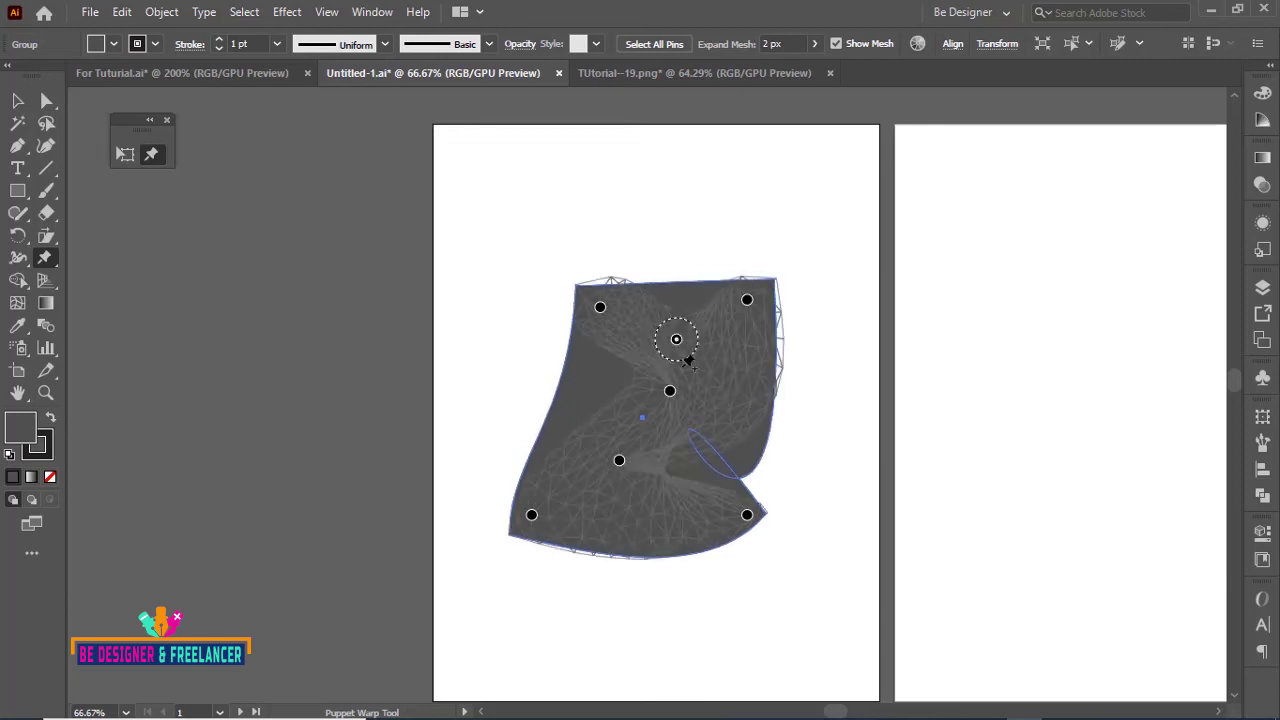
left_click(600, 309)
key("Delete")
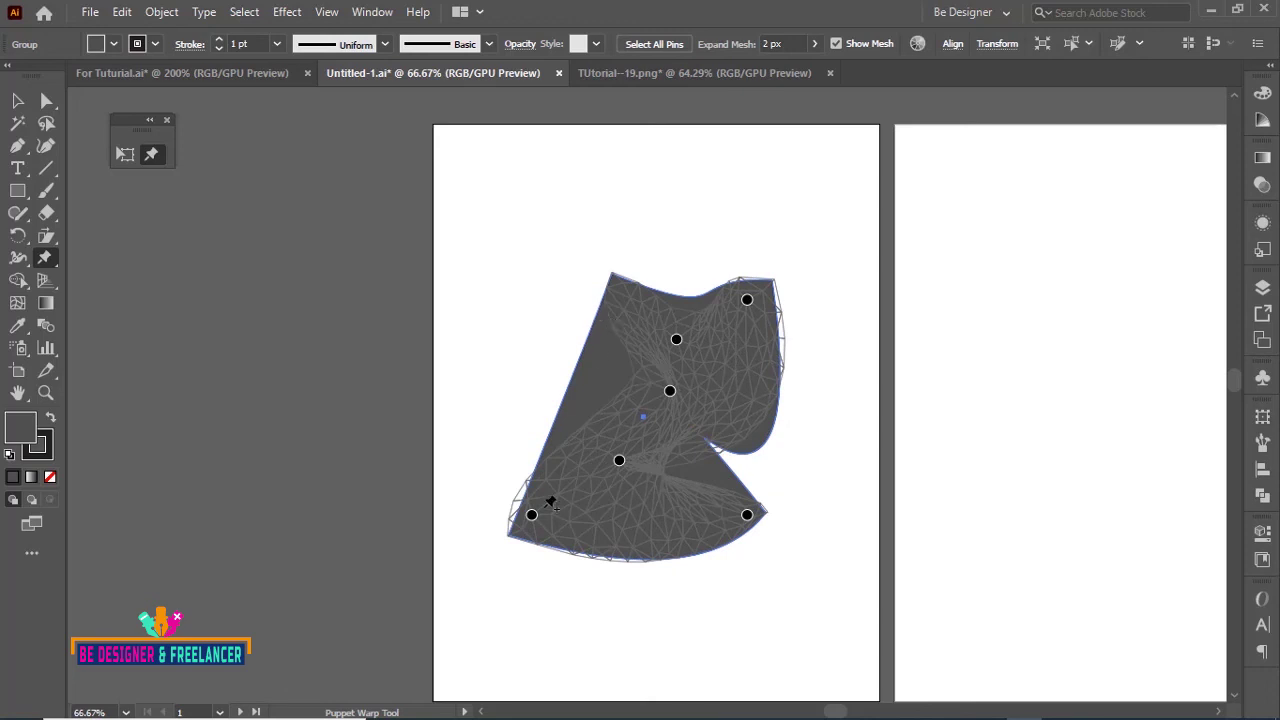
- Add and drag a bottom pin, then delete it and the upper middle pin
left_click(611, 516)
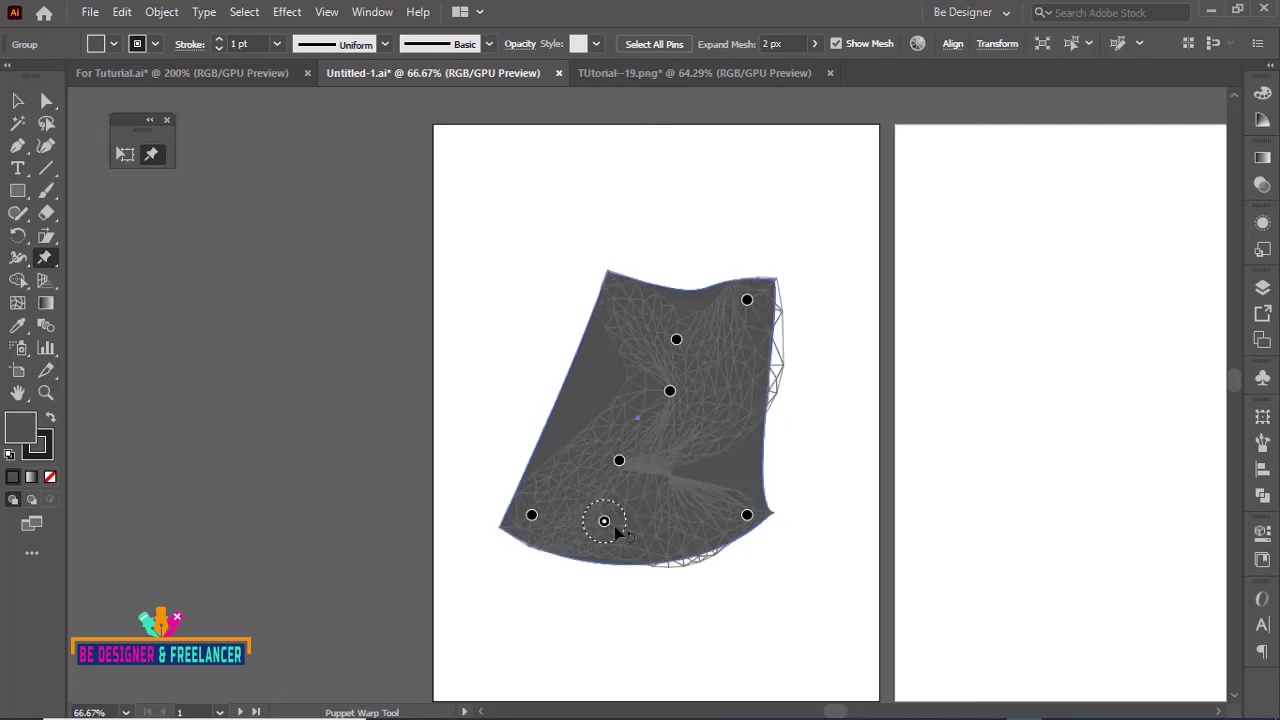
left_click_drag(609, 520, 700, 505)
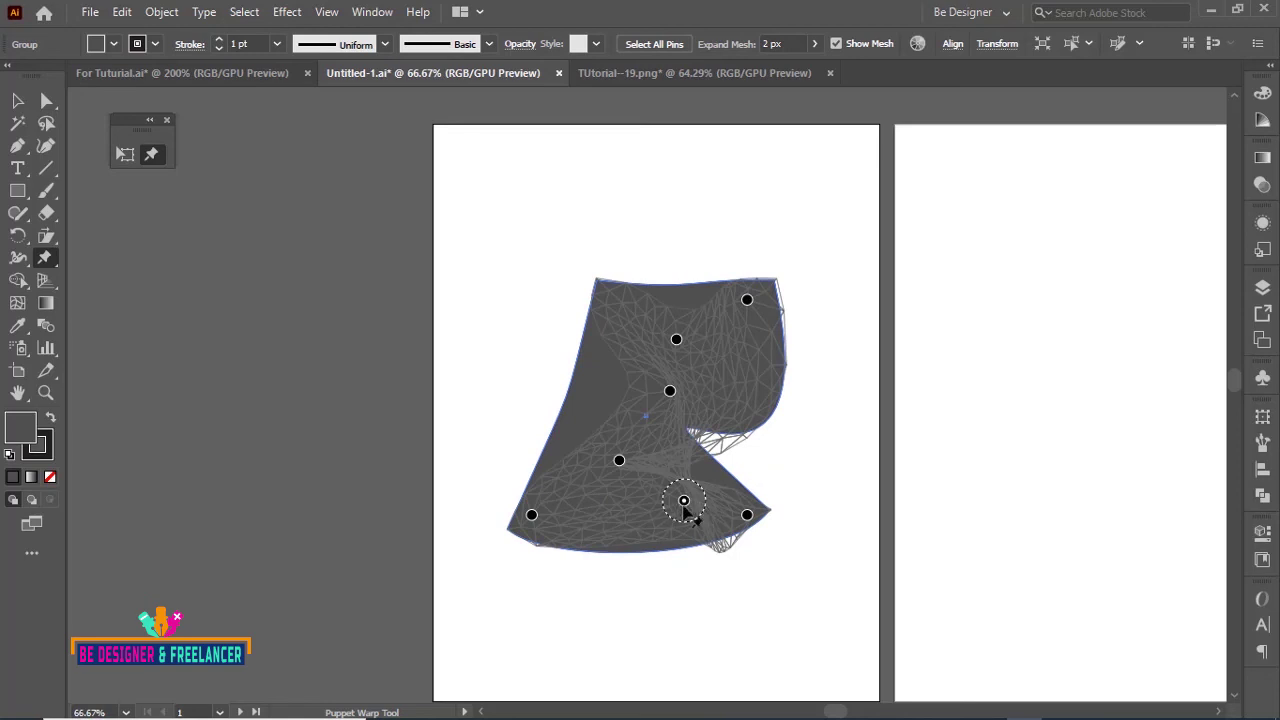
key("Delete")
left_click(676, 341)
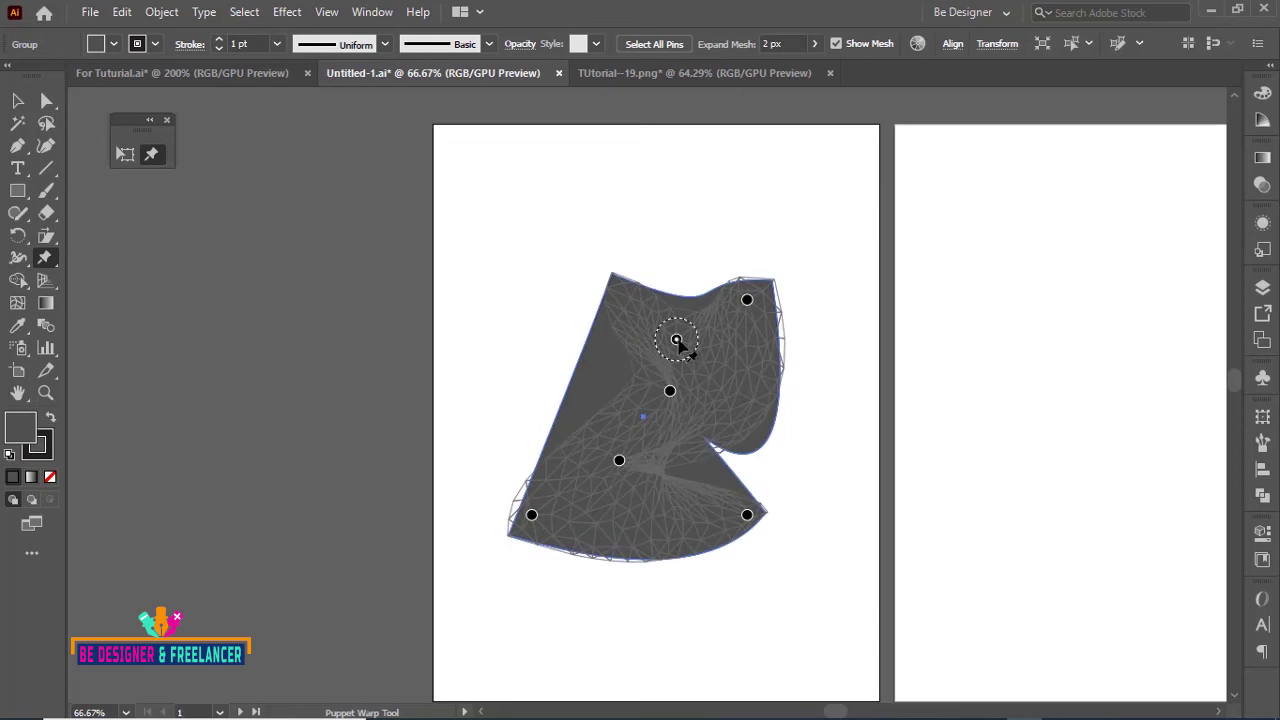
key("Delete")
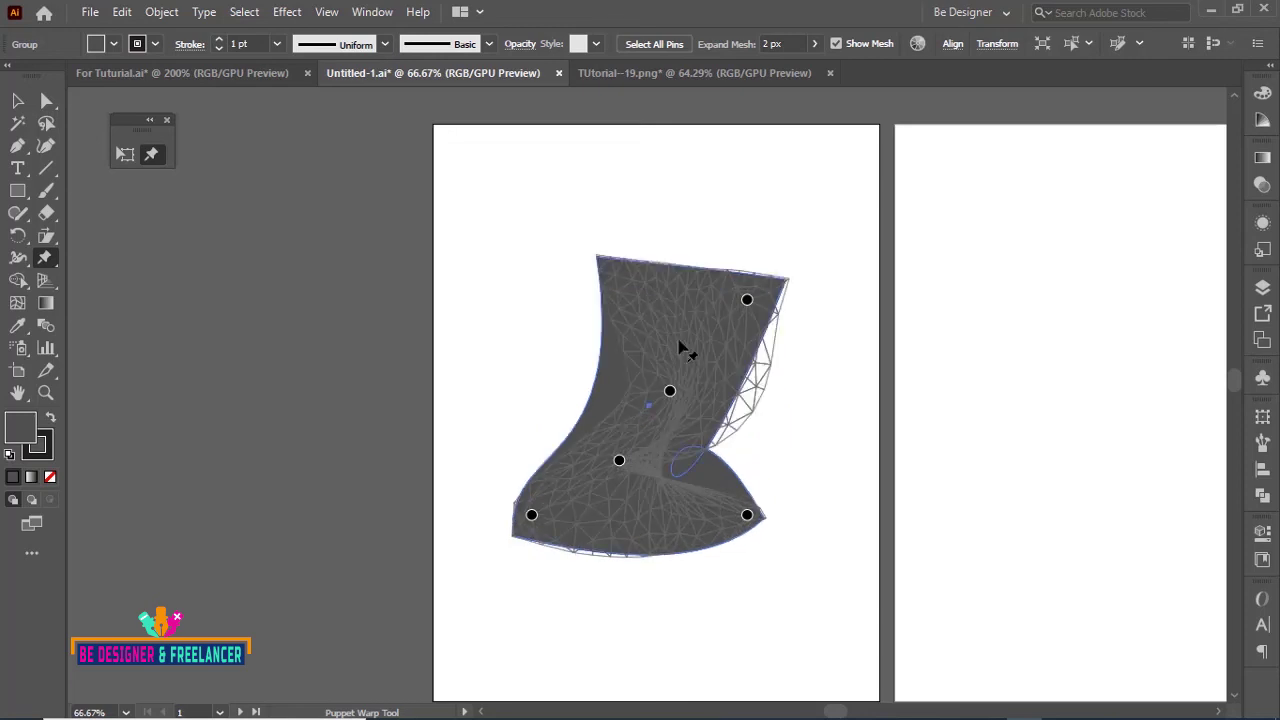